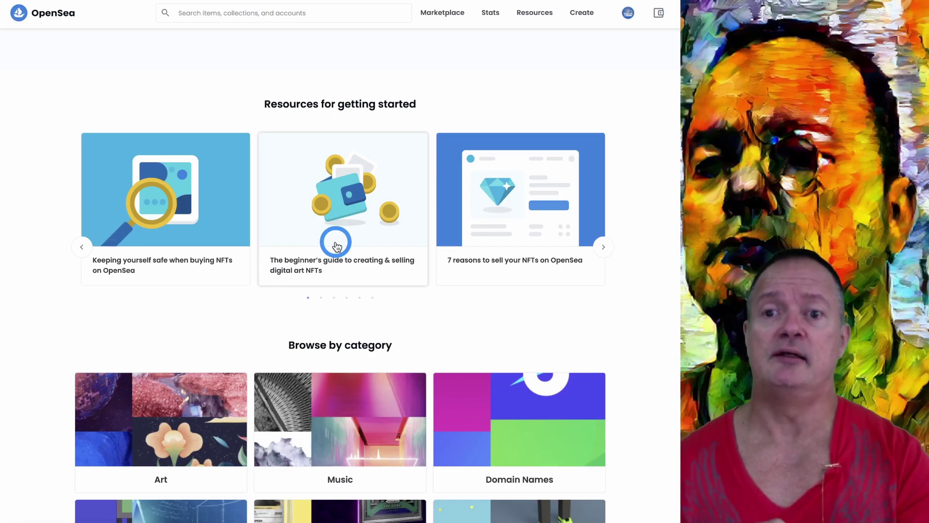
Open the Art category of the NFT marketplace
{"action": "scroll", "coordinate": [384, 235], "scroll_direction": "up", "scroll_amount": 10}
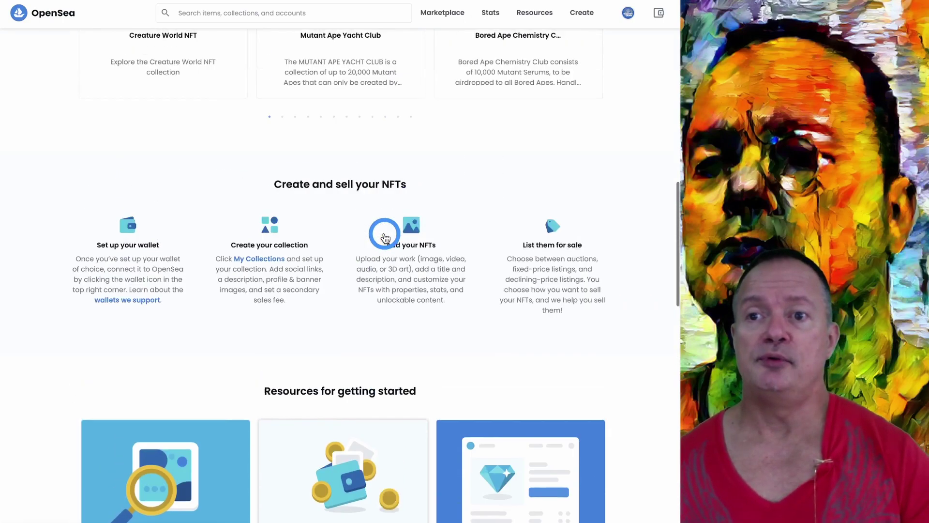
{"action": "scroll", "coordinate": [384, 236], "scroll_direction": "up", "scroll_amount": 9}
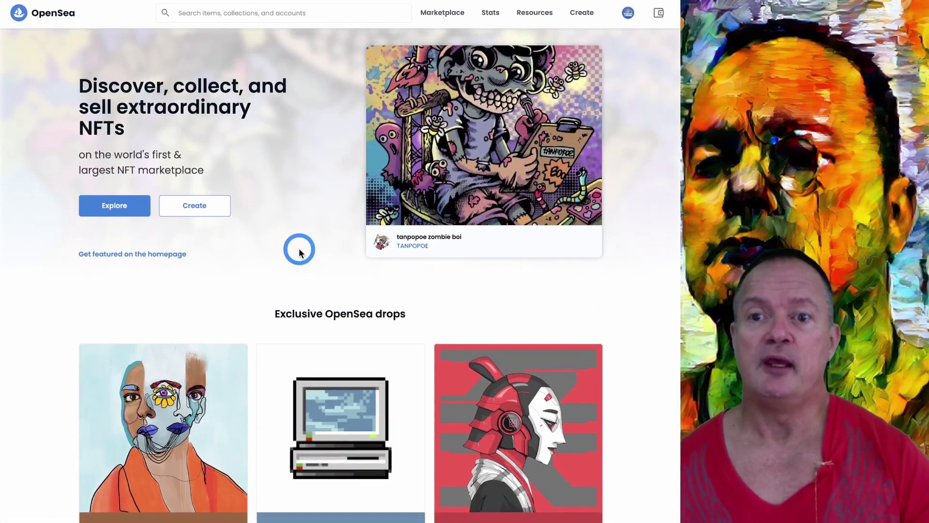
{"action": "scroll", "coordinate": [299, 252], "scroll_direction": "down", "scroll_amount": 1}
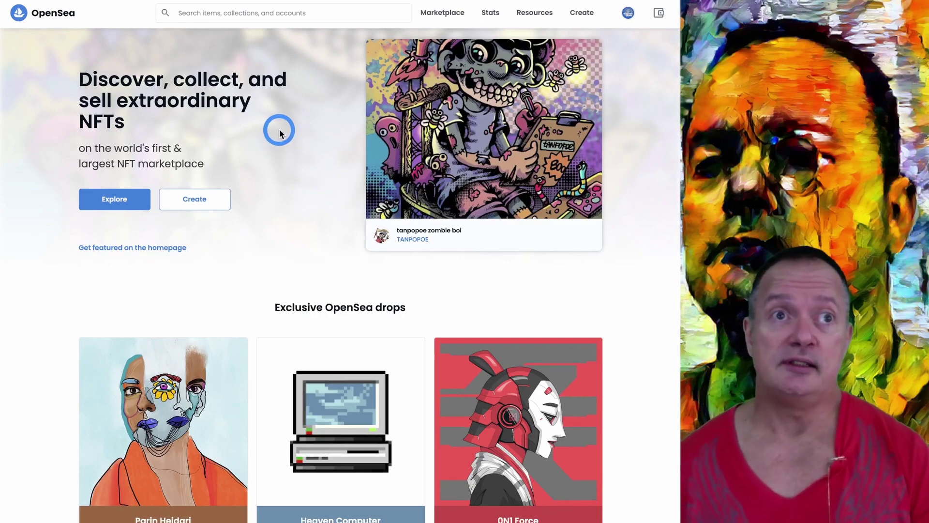
{"action": "mouse_move", "coordinate": [437, 19]}
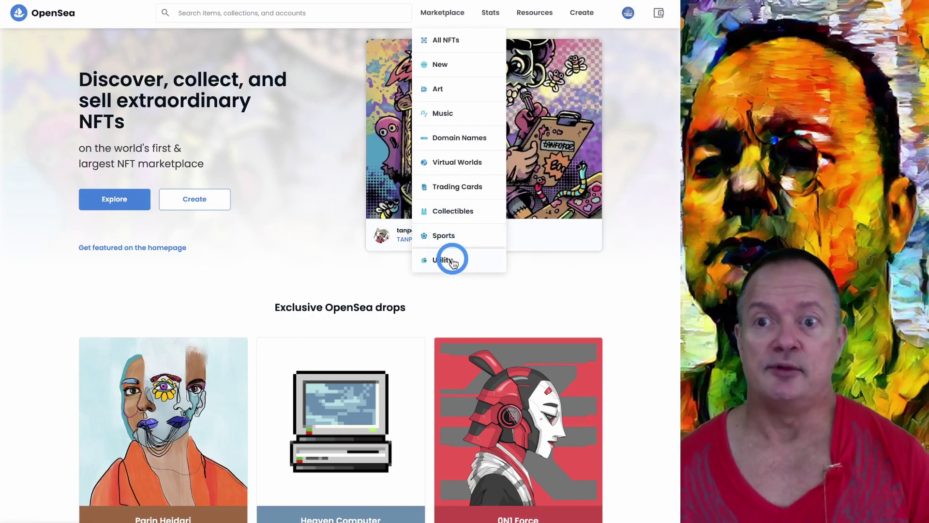
{"action": "left_click", "coordinate": [437, 90]}
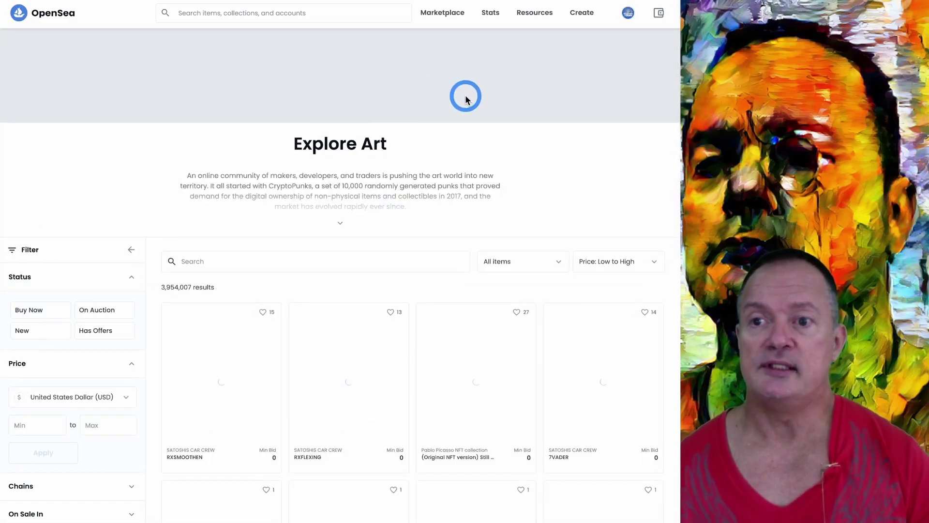
Browse the Explore Art listings, examining the artworks offered and their minimum bids
{"action": "scroll", "coordinate": [445, 161], "scroll_direction": "down", "scroll_amount": 1}
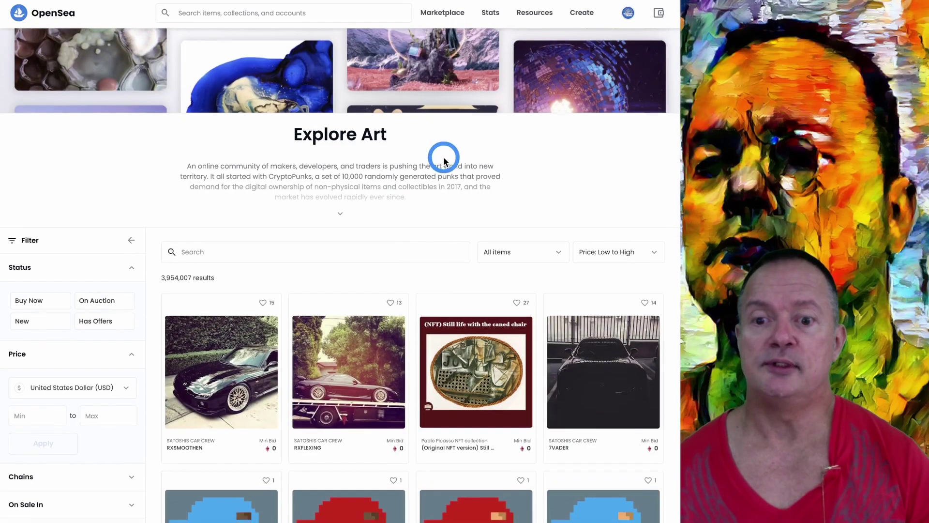
{"action": "scroll", "coordinate": [445, 161], "scroll_direction": "down", "scroll_amount": 9}
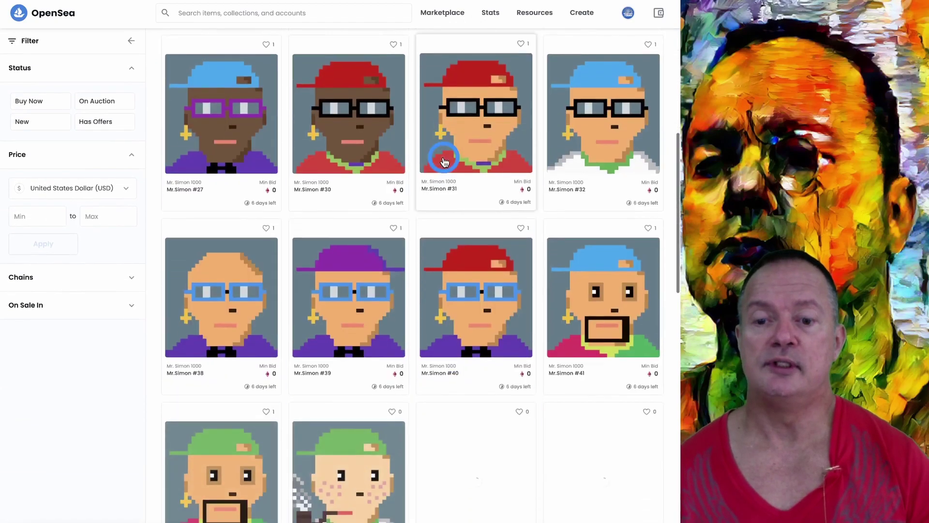
{"action": "scroll", "coordinate": [444, 162], "scroll_direction": "down", "scroll_amount": 8}
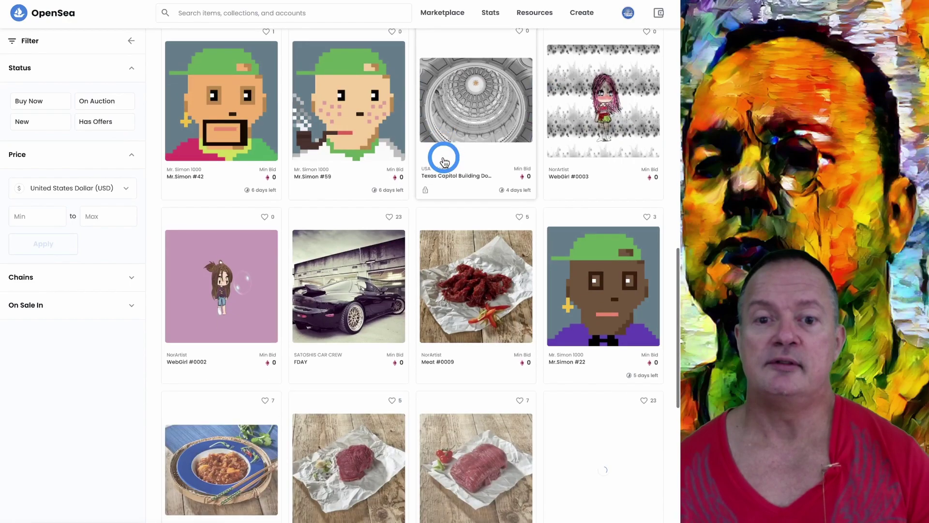
{"action": "scroll", "coordinate": [444, 161], "scroll_direction": "down", "scroll_amount": 6}
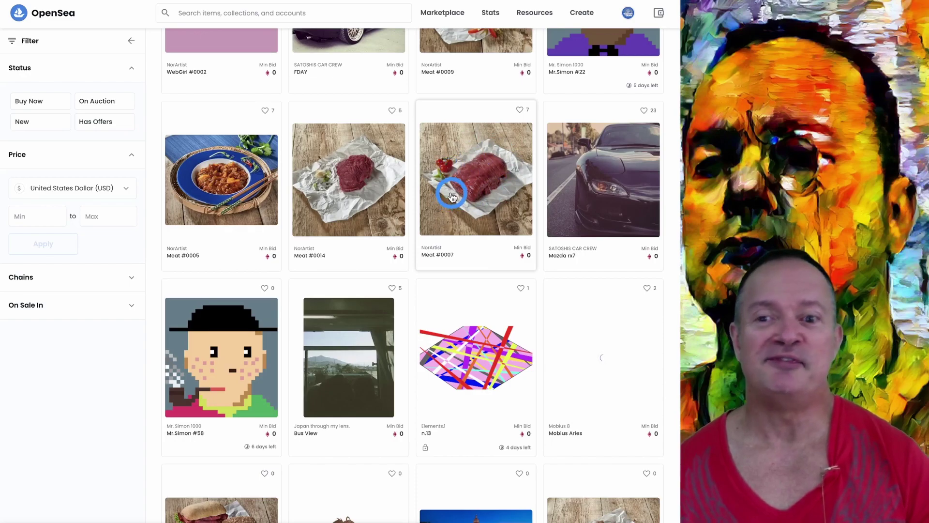
{"action": "scroll", "coordinate": [453, 196], "scroll_direction": "down", "scroll_amount": 7}
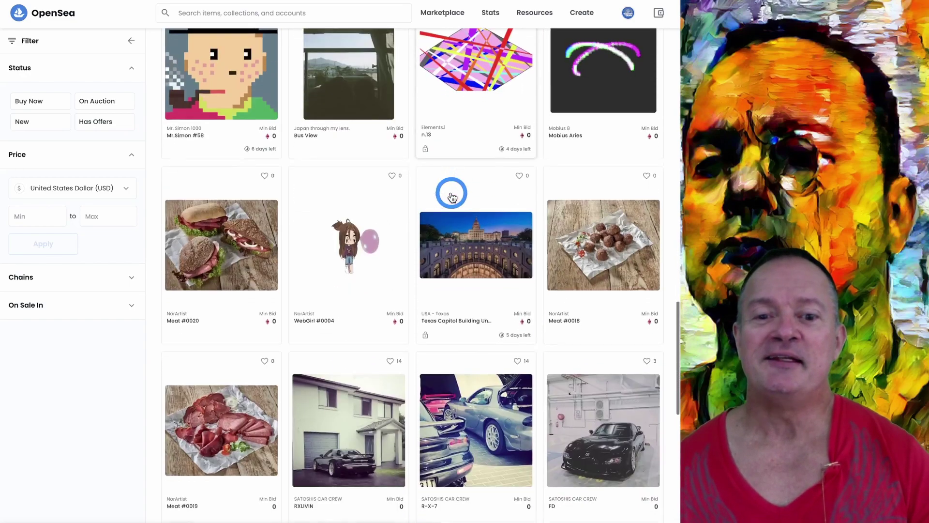
{"action": "scroll", "coordinate": [452, 196], "scroll_direction": "down", "scroll_amount": 6}
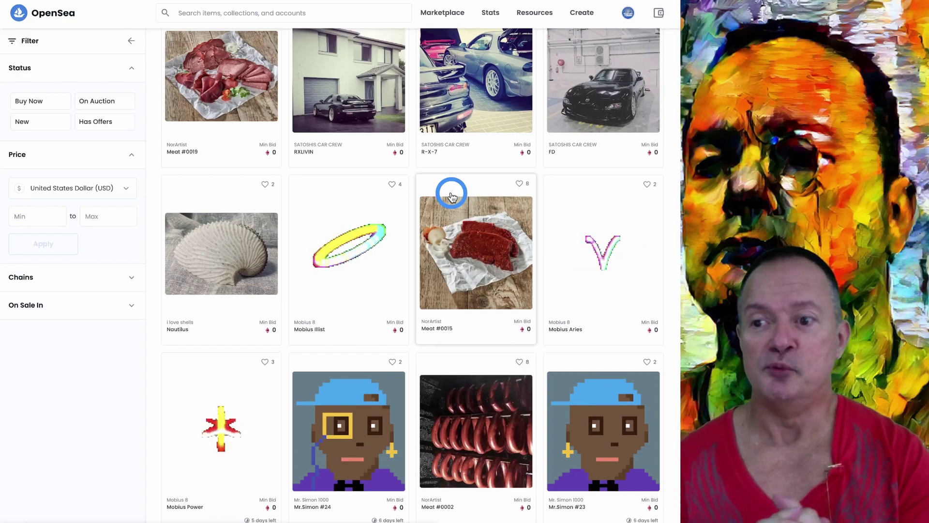
{"action": "scroll", "coordinate": [433, 221], "scroll_direction": "down", "scroll_amount": 5}
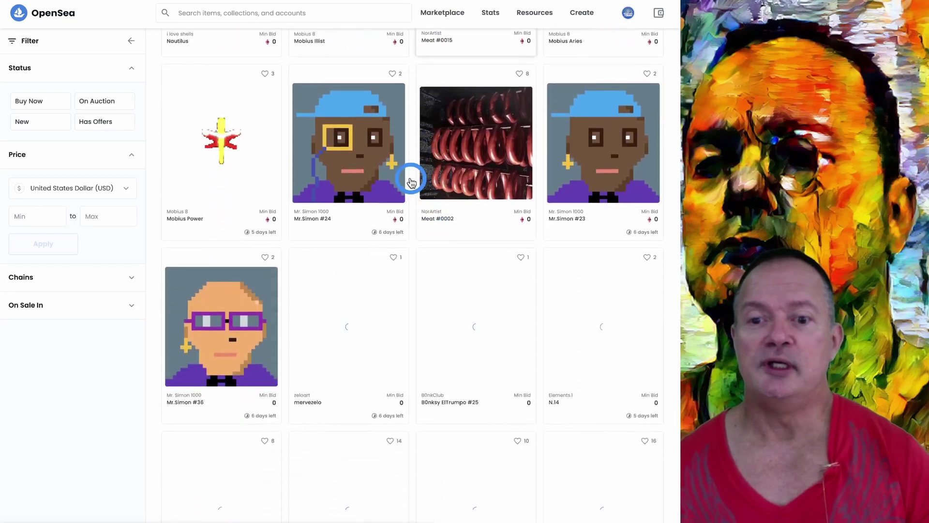
{"action": "scroll", "coordinate": [413, 181], "scroll_direction": "down", "scroll_amount": 10}
{"action": "scroll", "coordinate": [411, 182], "scroll_direction": "up", "scroll_amount": 12}
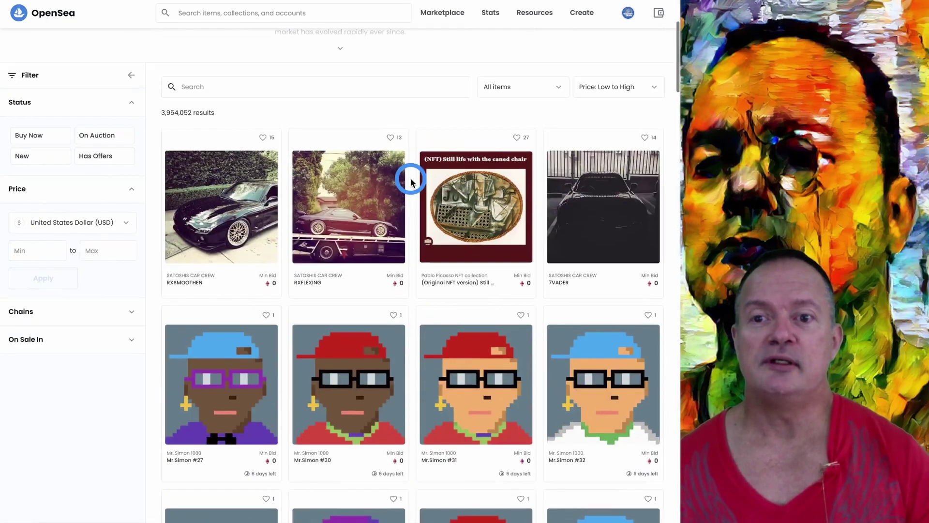
Open the CryptoPunks collection from the Top NFTs rankings
{"action": "mouse_move", "coordinate": [494, 16]}
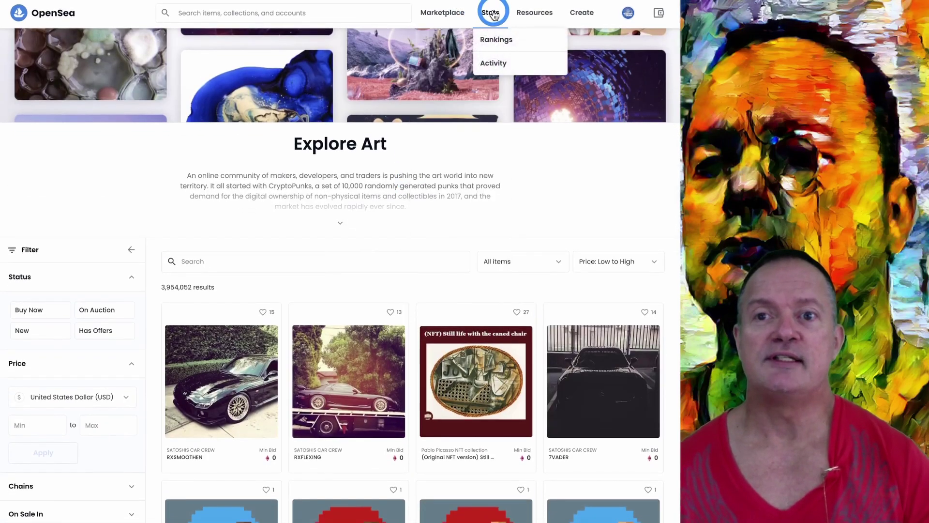
{"action": "left_click", "coordinate": [497, 41]}
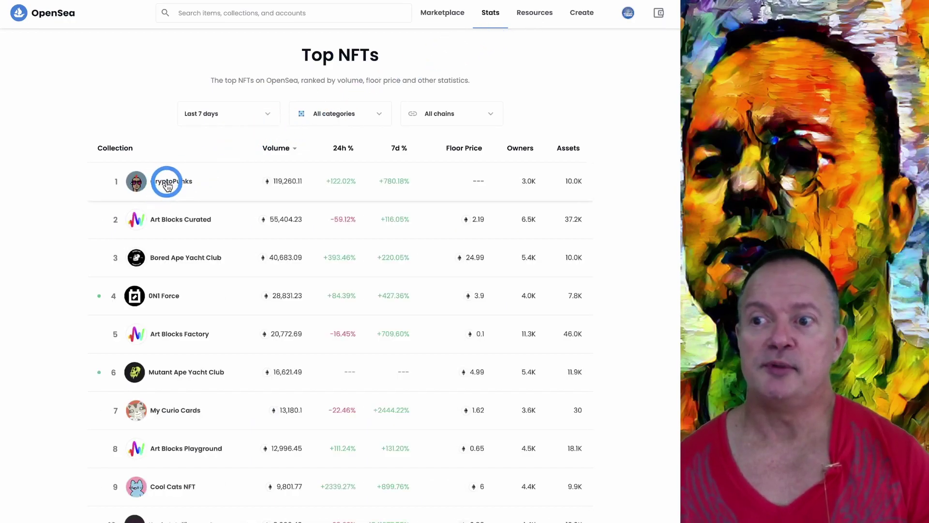
{"action": "left_click", "coordinate": [167, 184]}
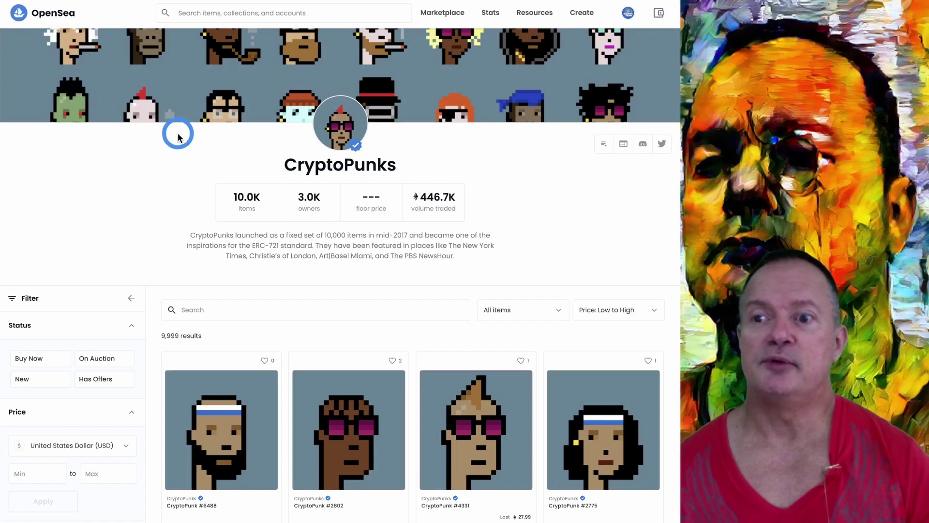
{"action": "key", "text": "alt+Left"}
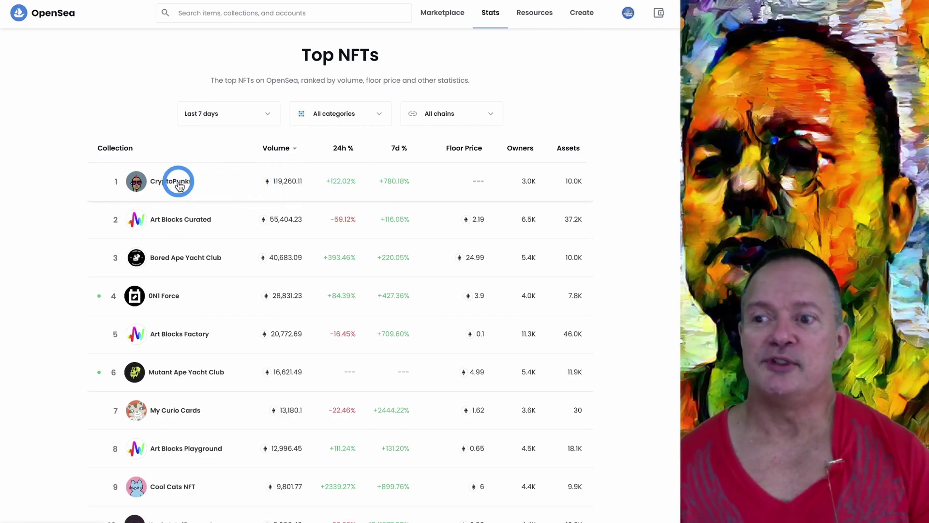
{"action": "left_click", "coordinate": [367, 192]}
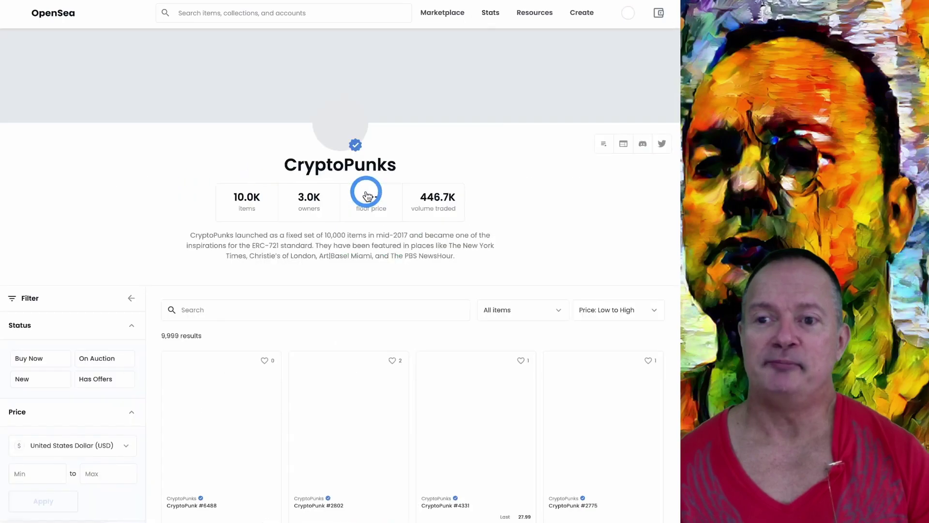
Examine the CryptoPunks collection's statistics, its individual punks and their last sale prices
{"action": "scroll", "coordinate": [429, 215], "scroll_direction": "down", "scroll_amount": 2}
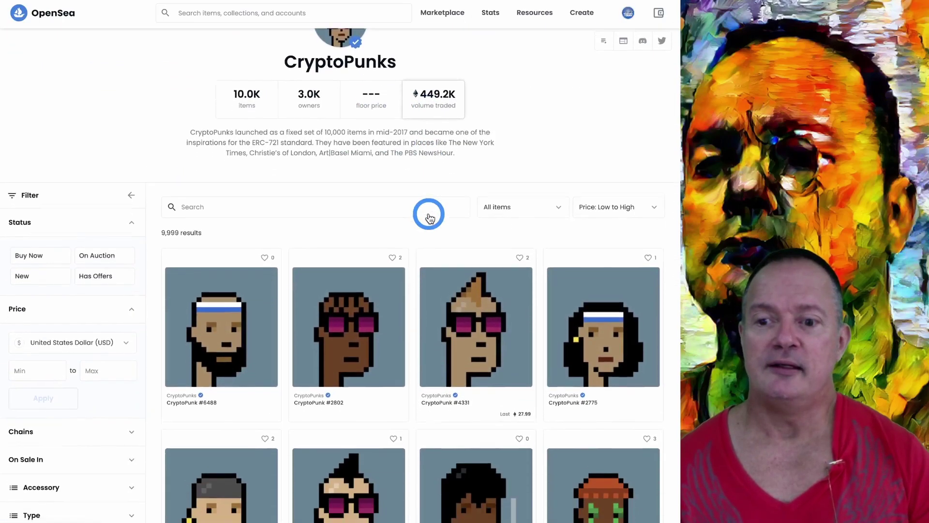
{"action": "scroll", "coordinate": [429, 215], "scroll_direction": "down", "scroll_amount": 5}
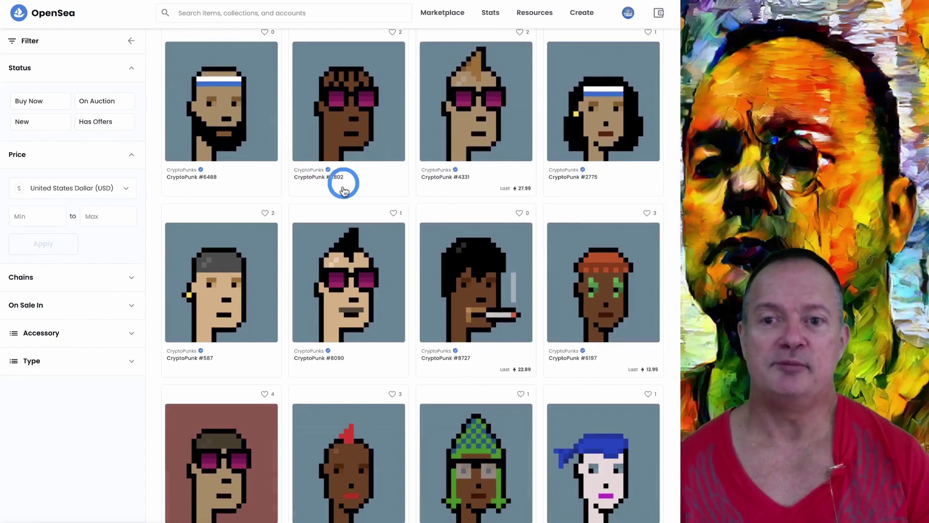
{"action": "scroll", "coordinate": [379, 203], "scroll_direction": "up", "scroll_amount": 5}
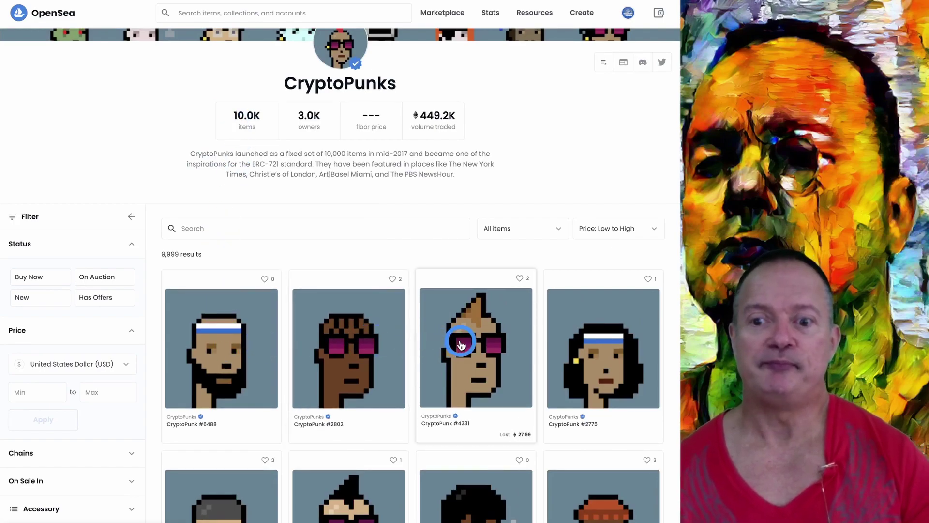
{"action": "scroll", "coordinate": [462, 345], "scroll_direction": "down", "scroll_amount": 2}
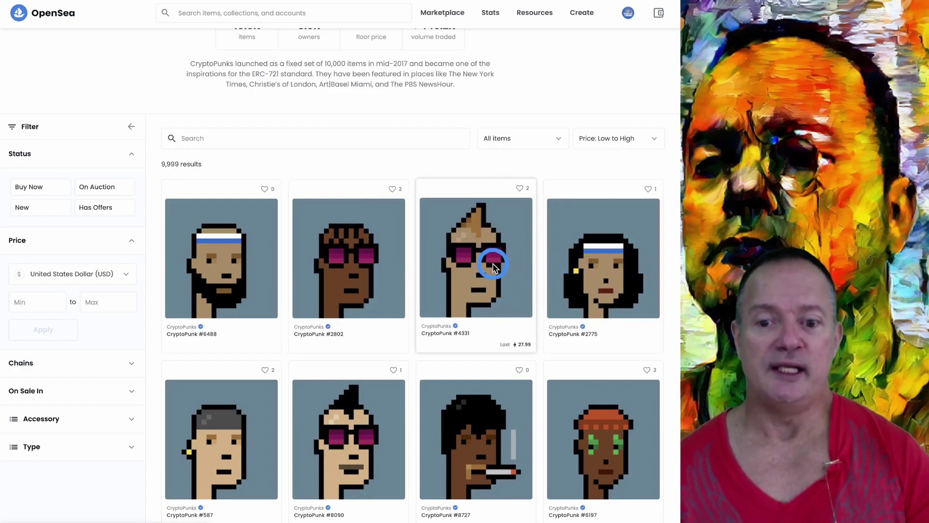
{"action": "scroll", "coordinate": [483, 275], "scroll_direction": "down", "scroll_amount": 3}
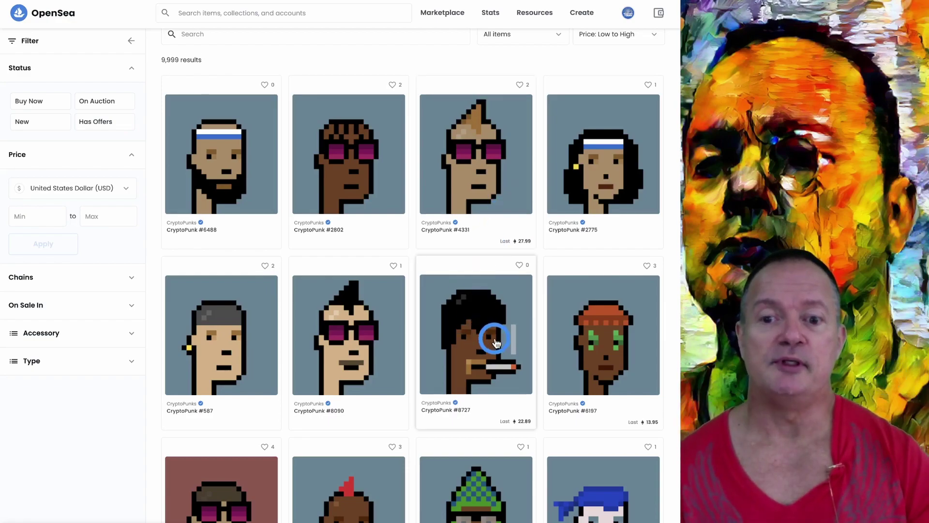
{"action": "scroll", "coordinate": [496, 342], "scroll_direction": "down", "scroll_amount": 2}
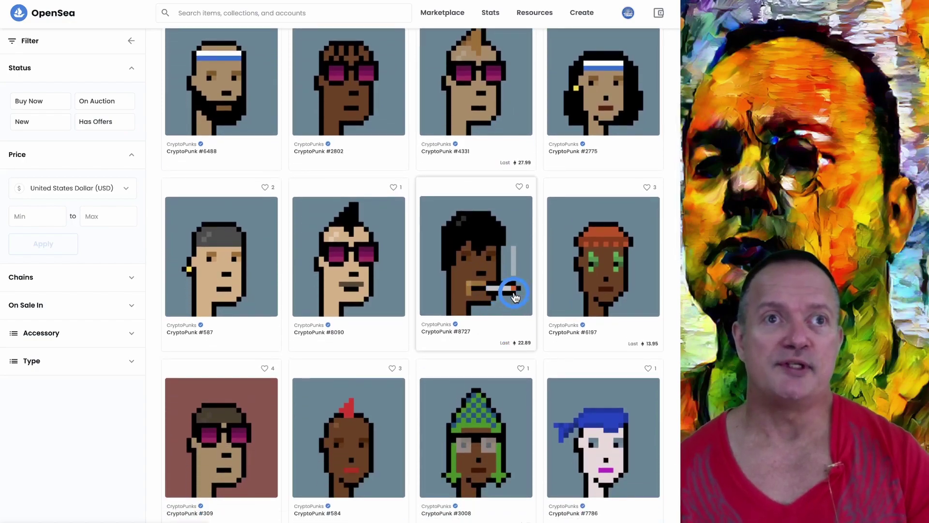
{"action": "scroll", "coordinate": [481, 87], "scroll_direction": "up", "scroll_amount": 2}
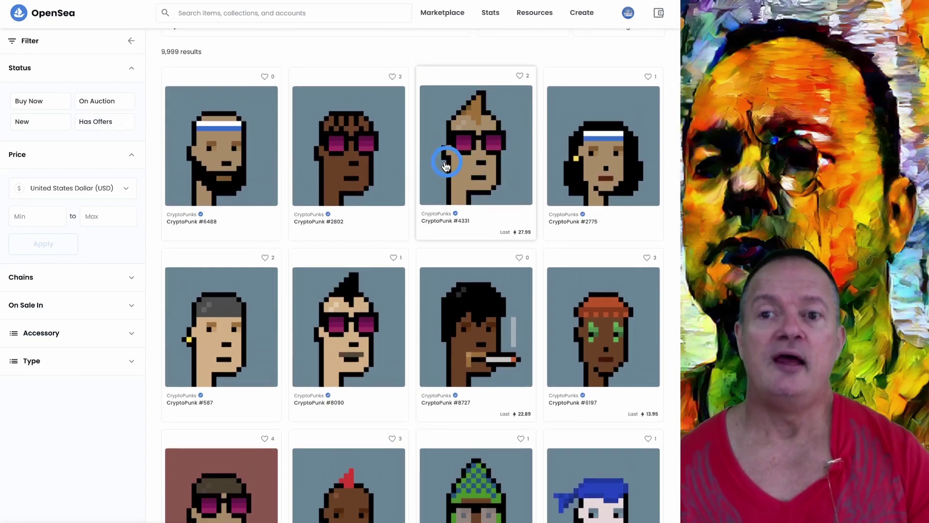
{"action": "scroll", "coordinate": [501, 347], "scroll_direction": "down", "scroll_amount": 1}
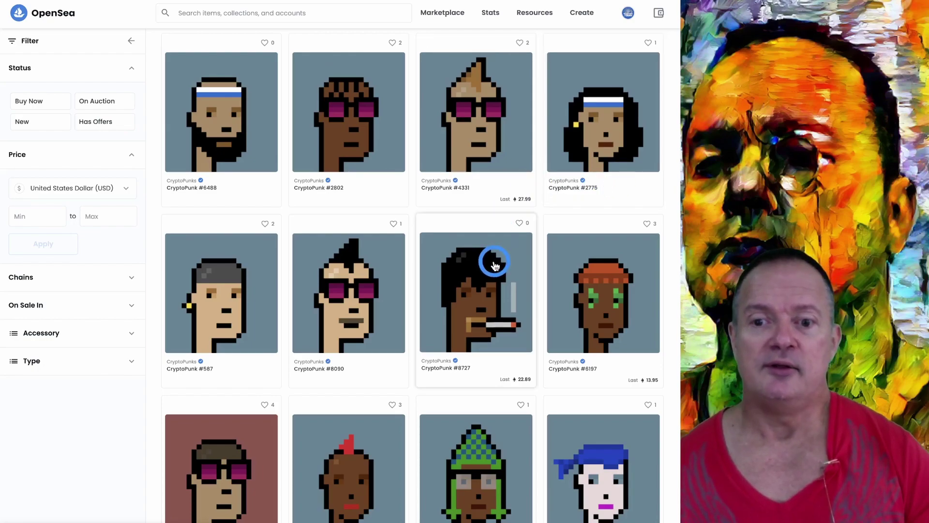
{"action": "scroll", "coordinate": [494, 264], "scroll_direction": "down", "scroll_amount": 1}
{"action": "scroll", "coordinate": [494, 264], "scroll_direction": "down", "scroll_amount": 1}
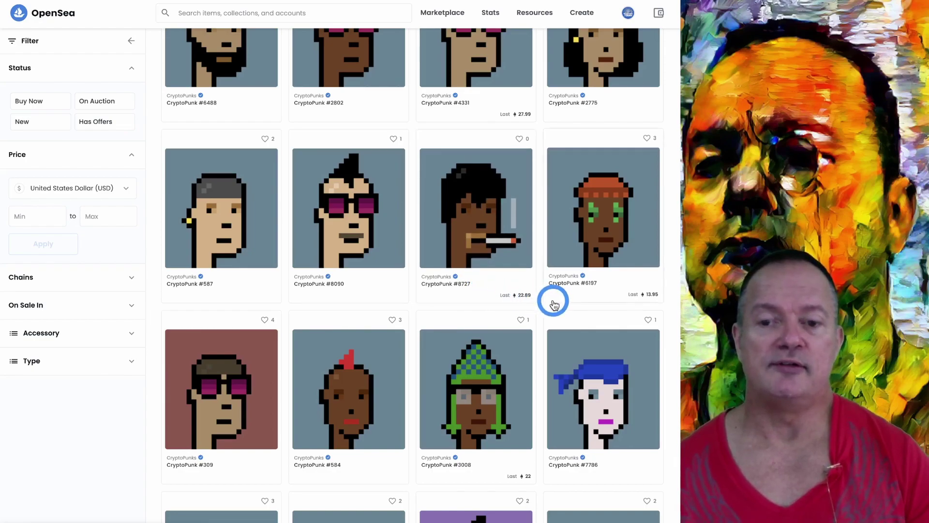
Open CryptoPunk #8727 and view its offer form, closing the form without making an offer
{"action": "left_click", "coordinate": [466, 236]}
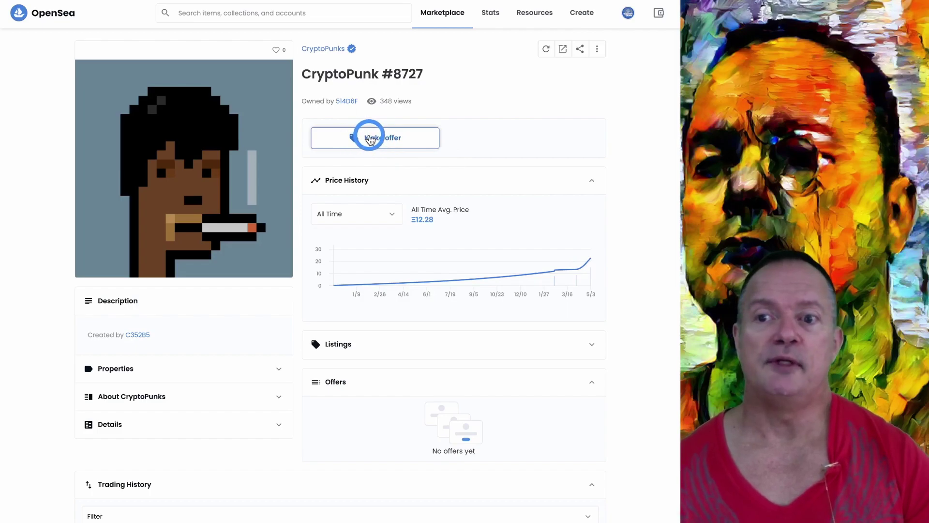
{"action": "left_click", "coordinate": [371, 139]}
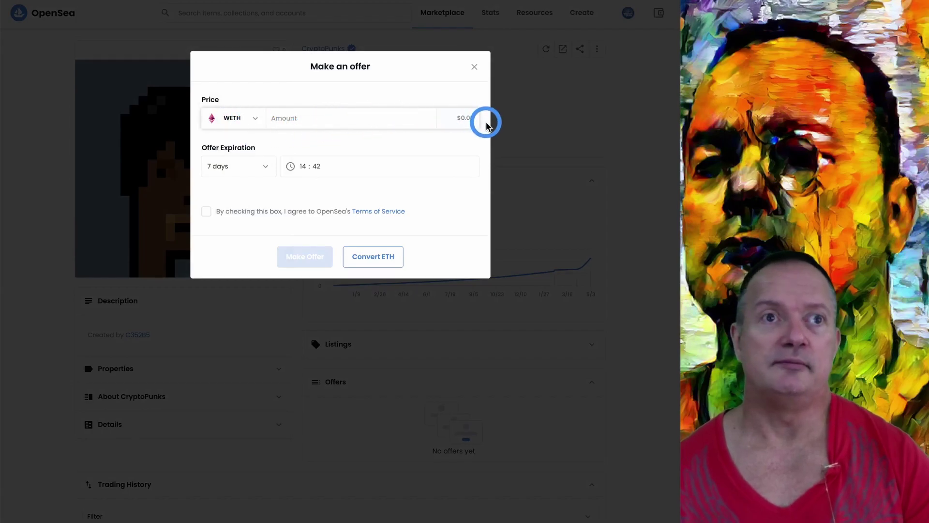
{"action": "left_click", "coordinate": [475, 68]}
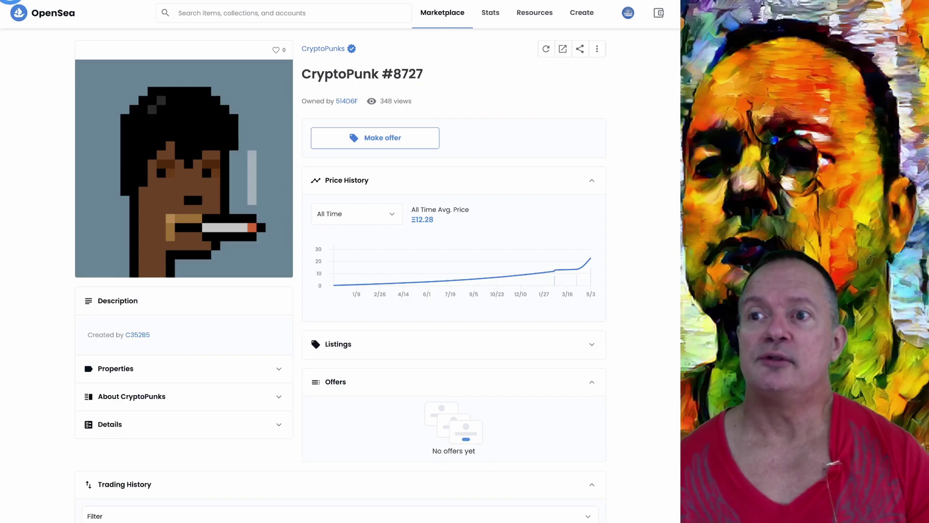
Leave CryptoPunk #8727 and open the Art Blocks Curated collection from the Top NFTs rankings
{"action": "left_click", "coordinate": [11, 1]}
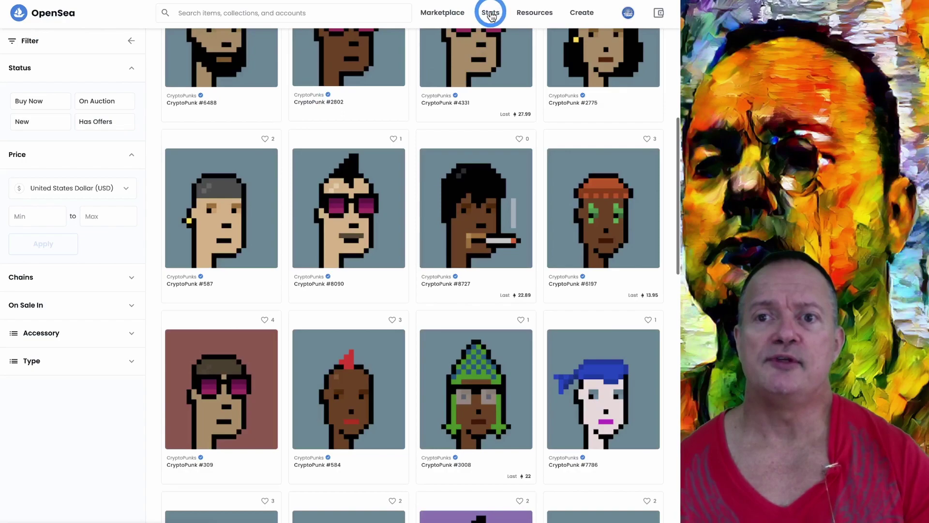
{"action": "scroll", "coordinate": [492, 20], "scroll_direction": "up", "scroll_amount": 3}
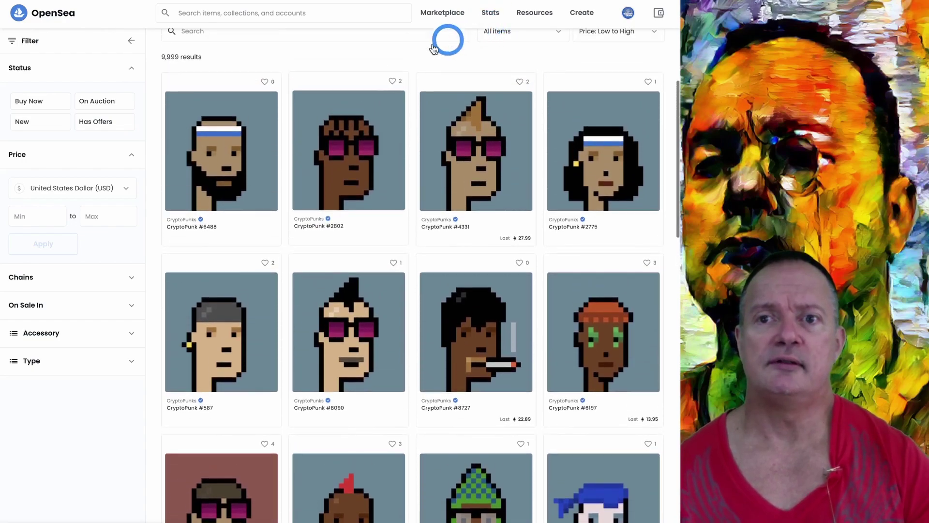
{"action": "scroll", "coordinate": [416, 76], "scroll_direction": "up", "scroll_amount": 5}
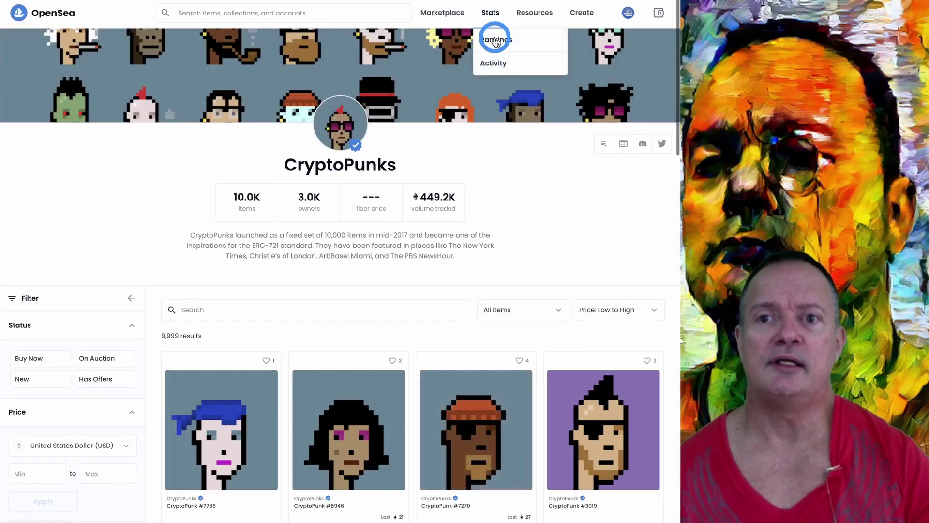
{"action": "left_click", "coordinate": [495, 41]}
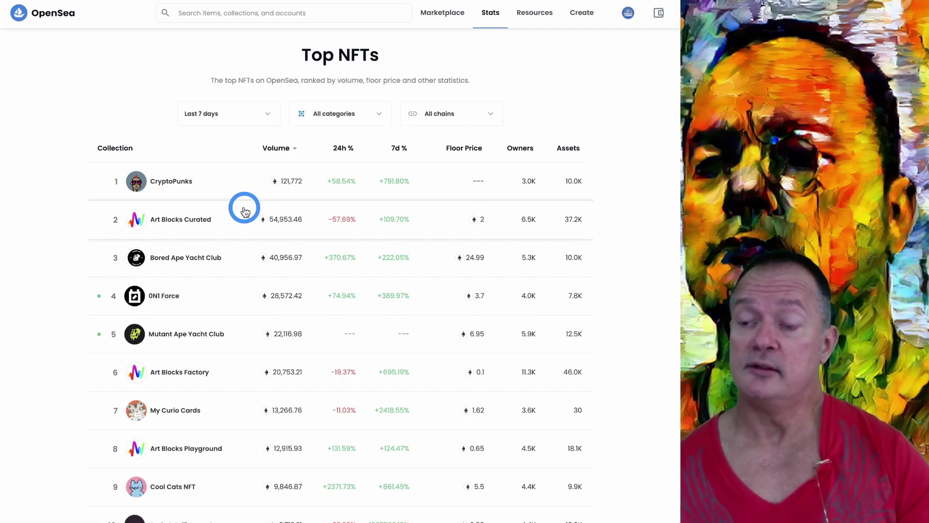
{"action": "left_click", "coordinate": [173, 222]}
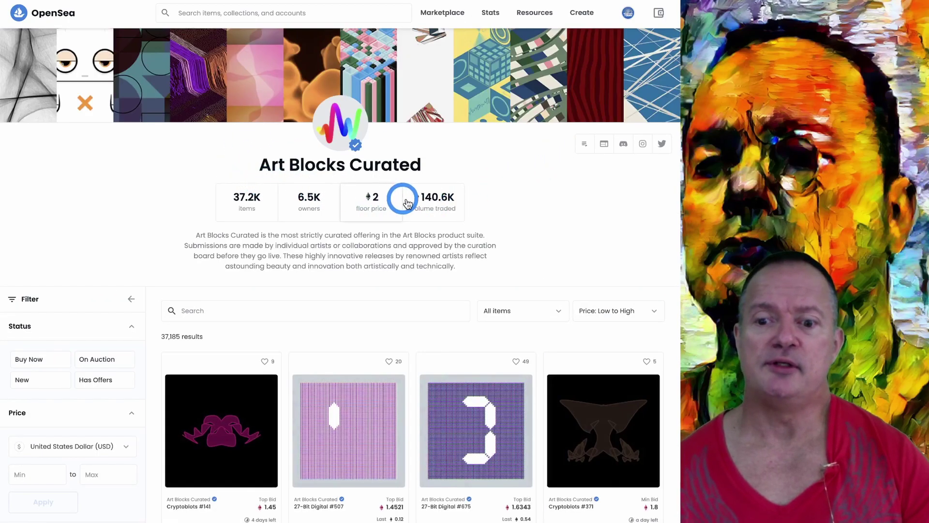
Examine the Art Blocks Curated collection's statistics, description and individual pieces with their bids and prices
{"action": "scroll", "coordinate": [407, 198], "scroll_direction": "down", "scroll_amount": 4}
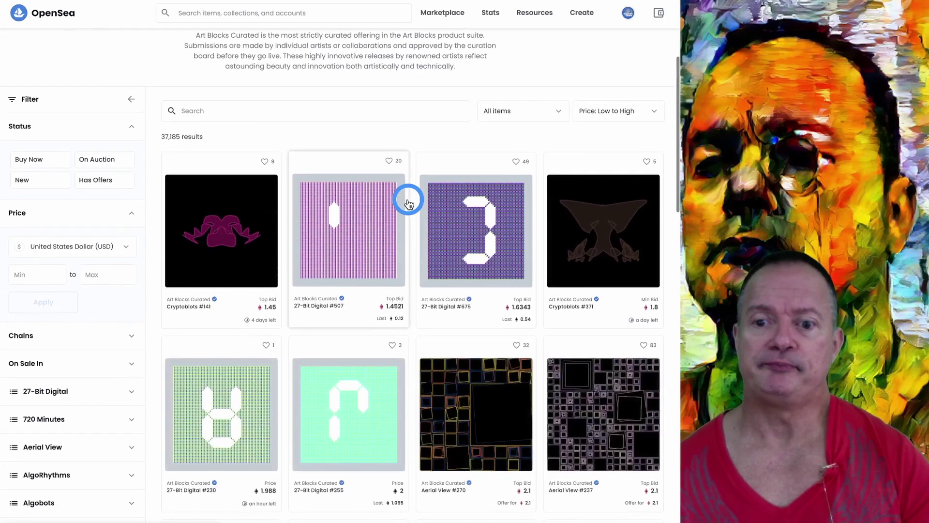
{"action": "scroll", "coordinate": [408, 198], "scroll_direction": "down", "scroll_amount": 3}
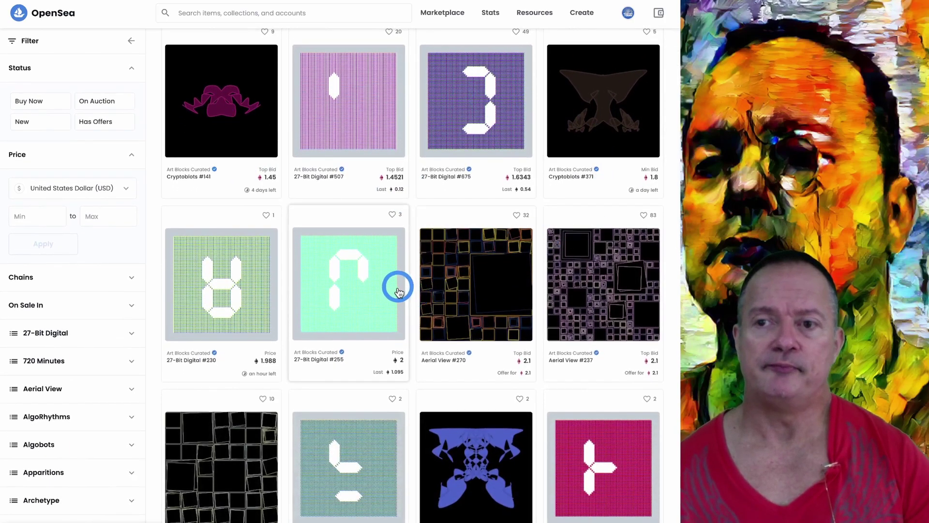
{"action": "scroll", "coordinate": [399, 287], "scroll_direction": "up", "scroll_amount": 7}
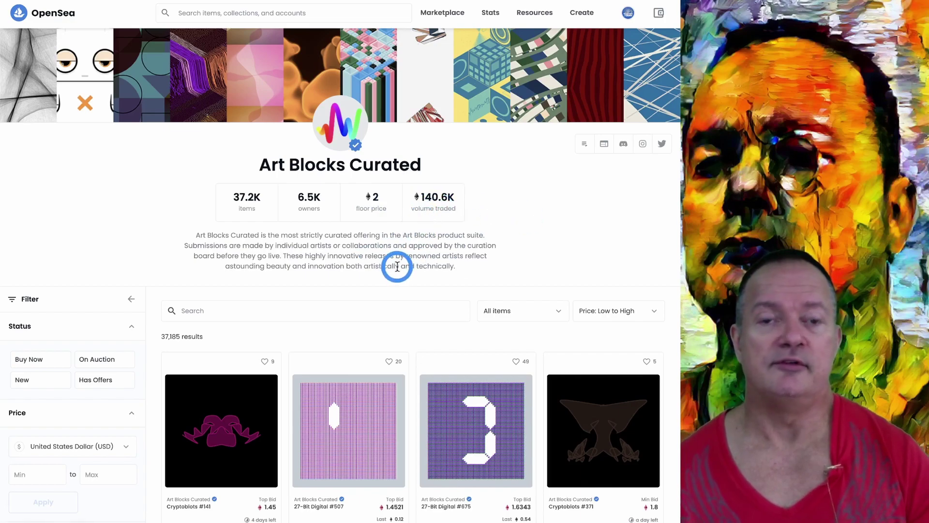
{"action": "scroll", "coordinate": [397, 266], "scroll_direction": "down", "scroll_amount": 12}
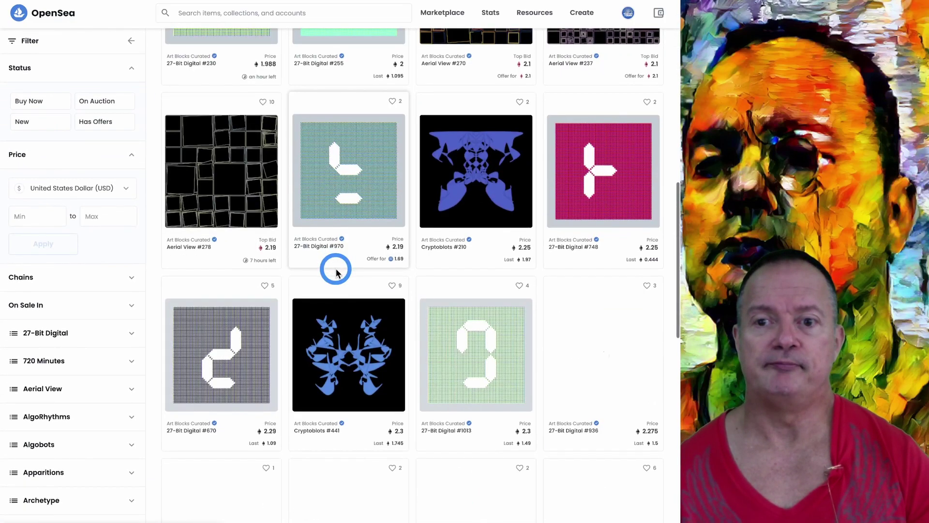
{"action": "scroll", "coordinate": [334, 267], "scroll_direction": "down", "scroll_amount": 4}
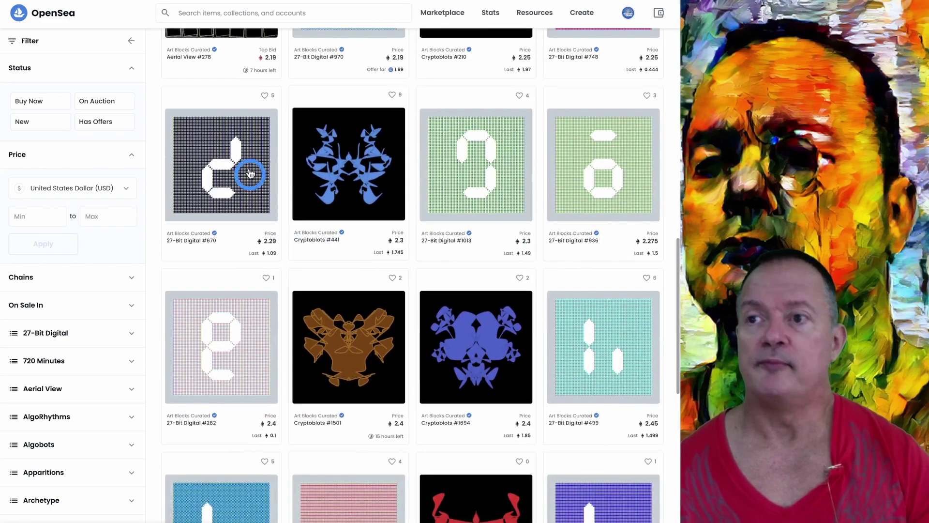
{"action": "scroll", "coordinate": [270, 141], "scroll_direction": "up", "scroll_amount": 1}
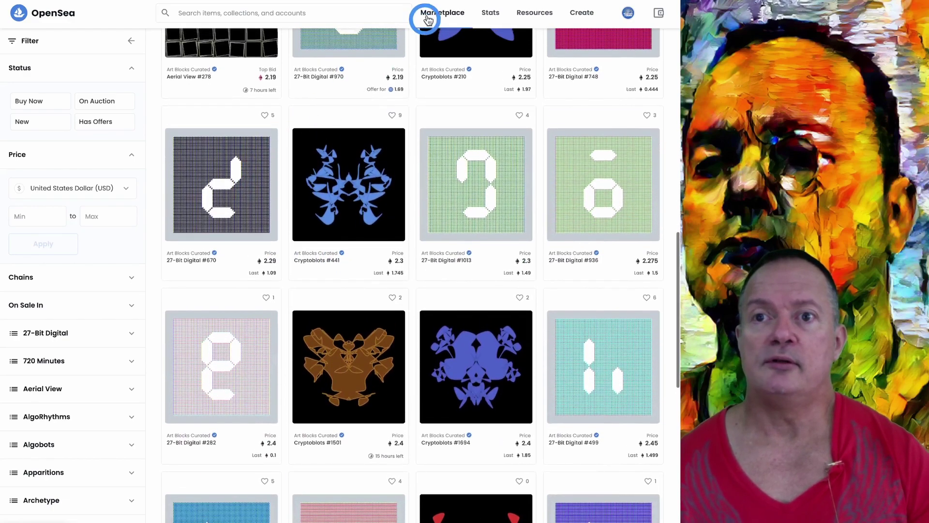
Browse the marketplace's Music category and open the BLOSSOM - generative music #10 listing by RandomTracks
{"action": "mouse_move", "coordinate": [429, 15]}
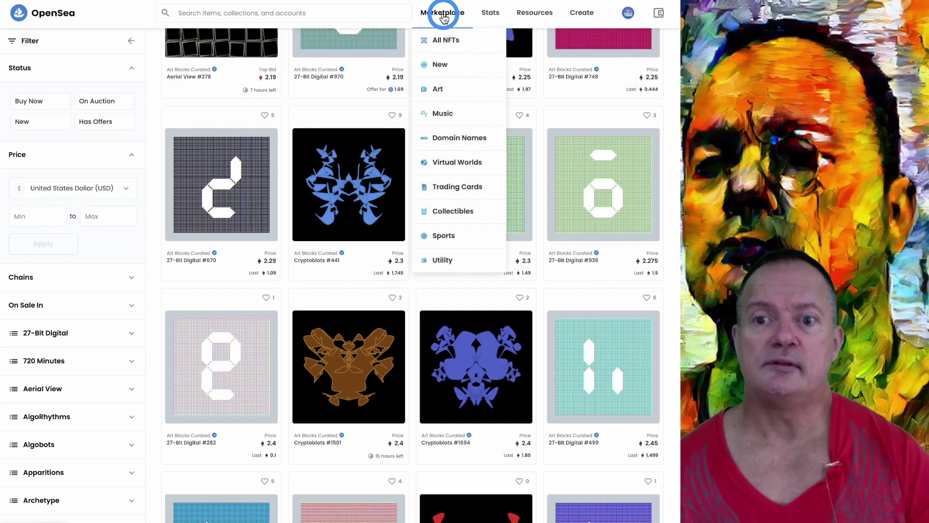
{"action": "mouse_move", "coordinate": [494, 17]}
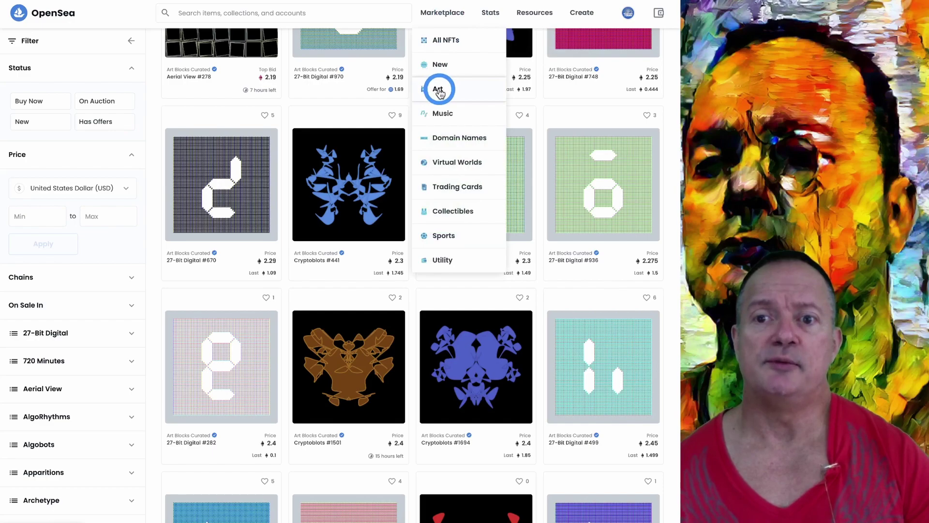
{"action": "left_click", "coordinate": [441, 114]}
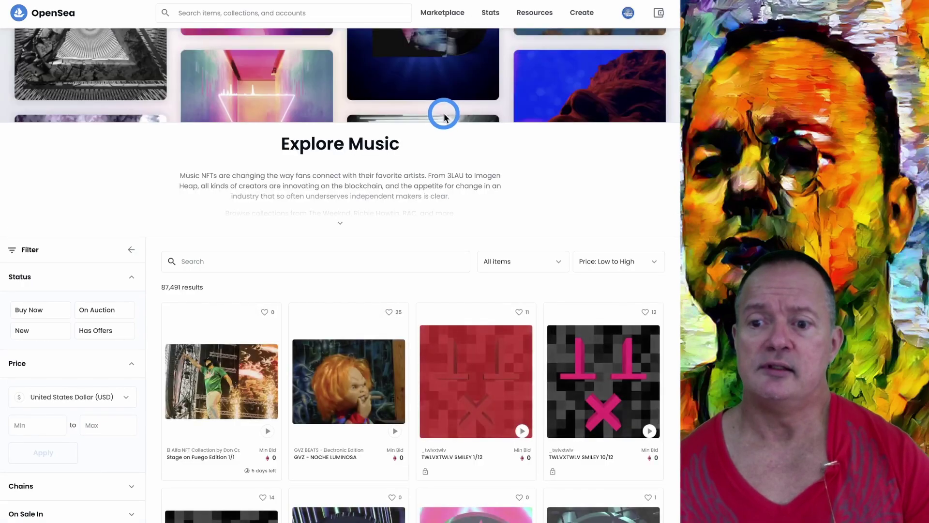
{"action": "scroll", "coordinate": [442, 143], "scroll_direction": "down", "scroll_amount": 2}
{"action": "scroll", "coordinate": [441, 143], "scroll_direction": "down", "scroll_amount": 1}
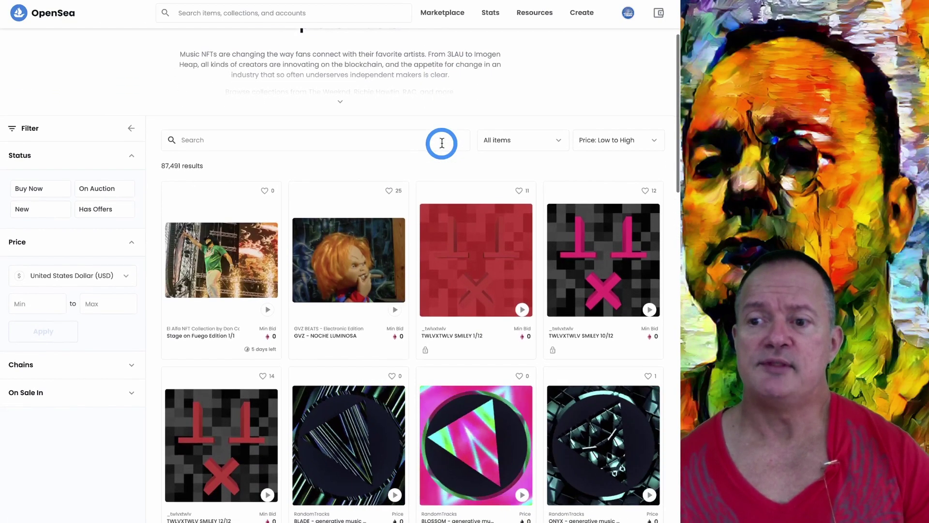
{"action": "scroll", "coordinate": [442, 144], "scroll_direction": "down", "scroll_amount": 3}
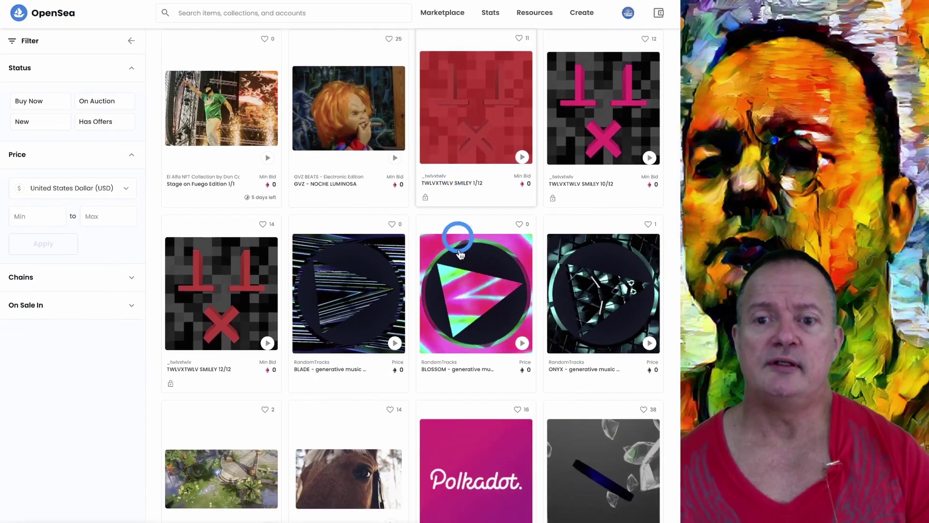
{"action": "left_click", "coordinate": [482, 293]}
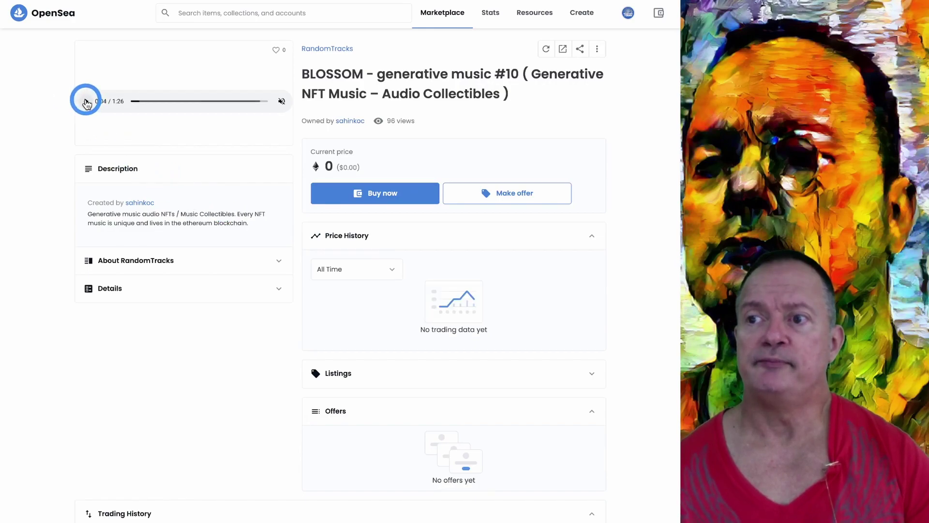
Unmute the BLOSSOM track and play it in the enlarged view with the volume raised, pausing it and closing the view
{"action": "left_click", "coordinate": [106, 125]}
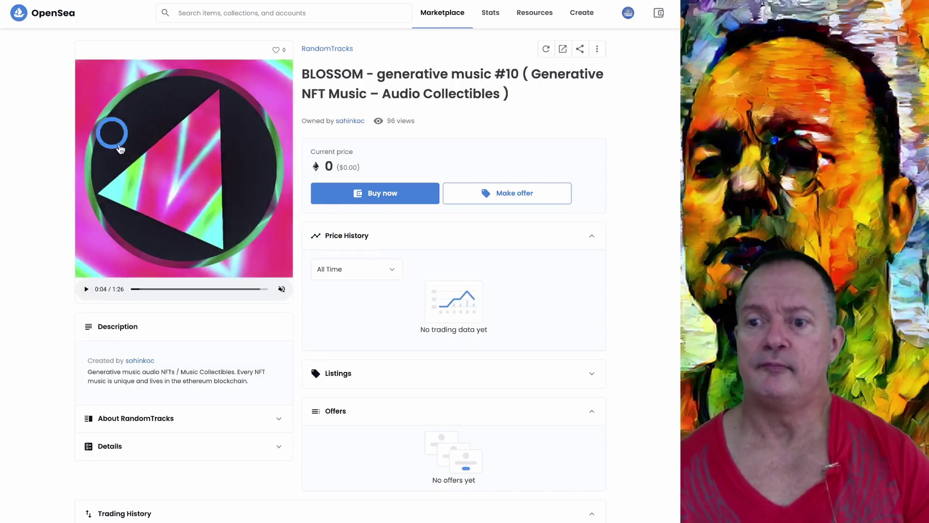
{"action": "left_click", "coordinate": [280, 290]}
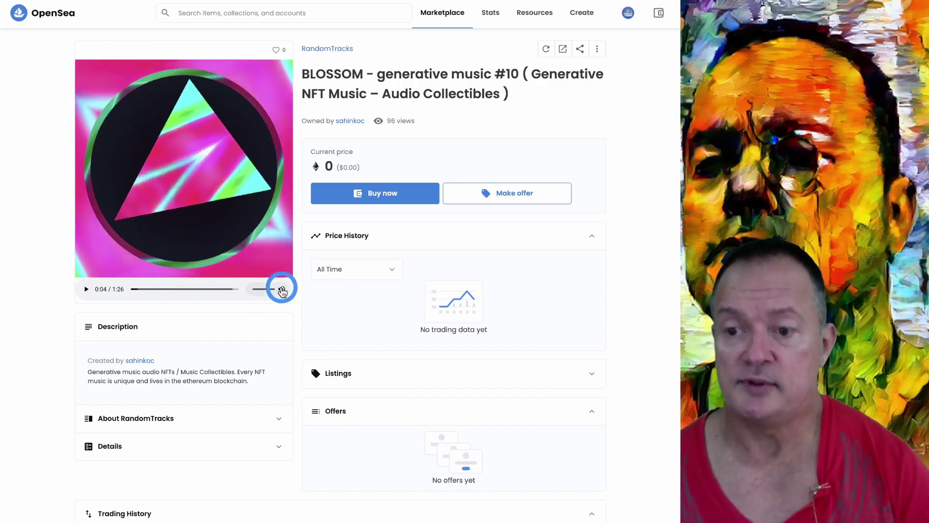
{"action": "key", "text": "XF86AudioRaiseVolume"}
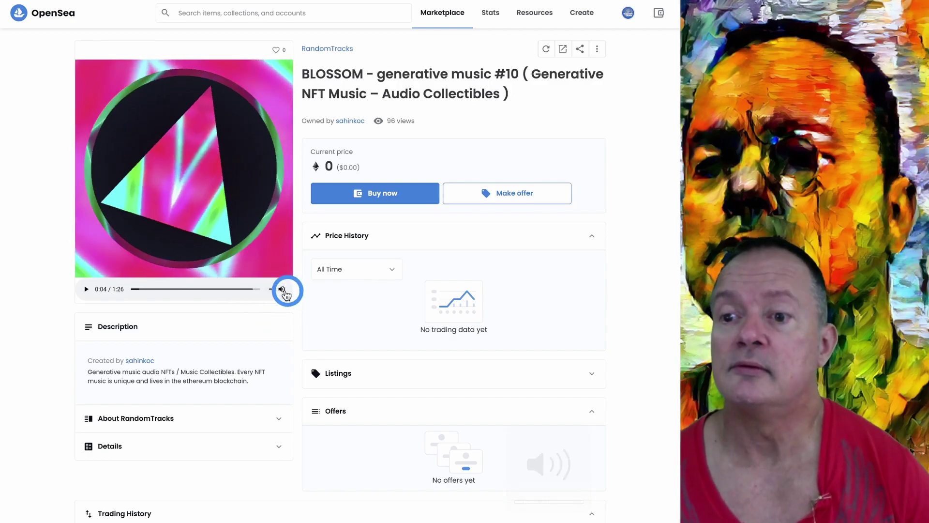
{"action": "left_click", "coordinate": [208, 226]}
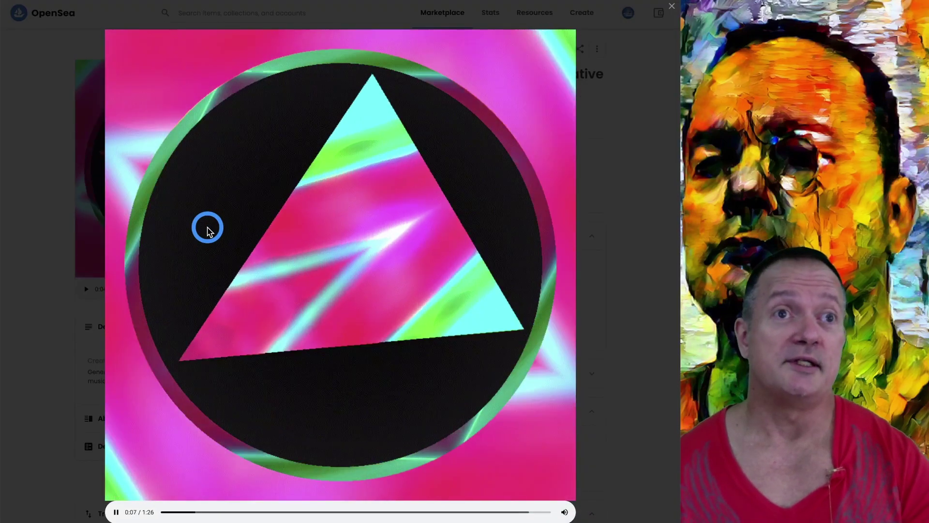
{"action": "key", "text": "XF86AudioRaiseVolume"}
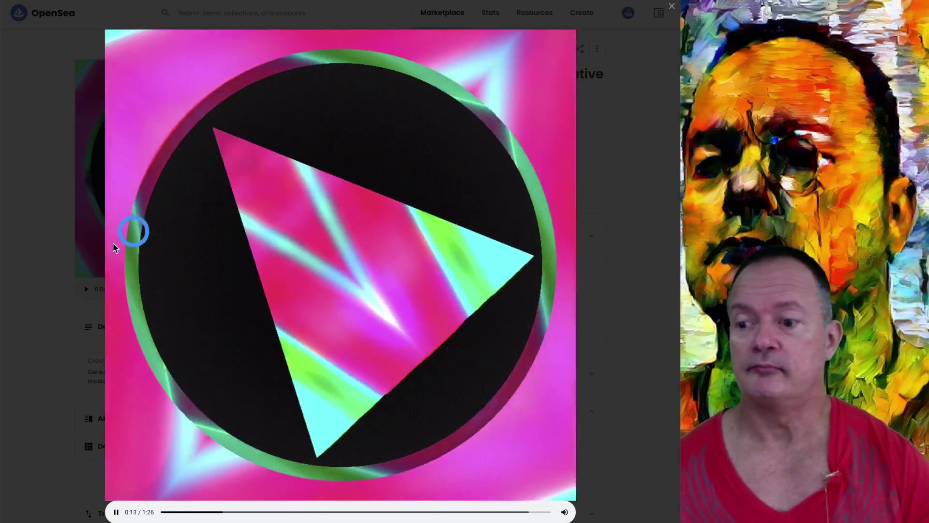
{"action": "left_click", "coordinate": [117, 512]}
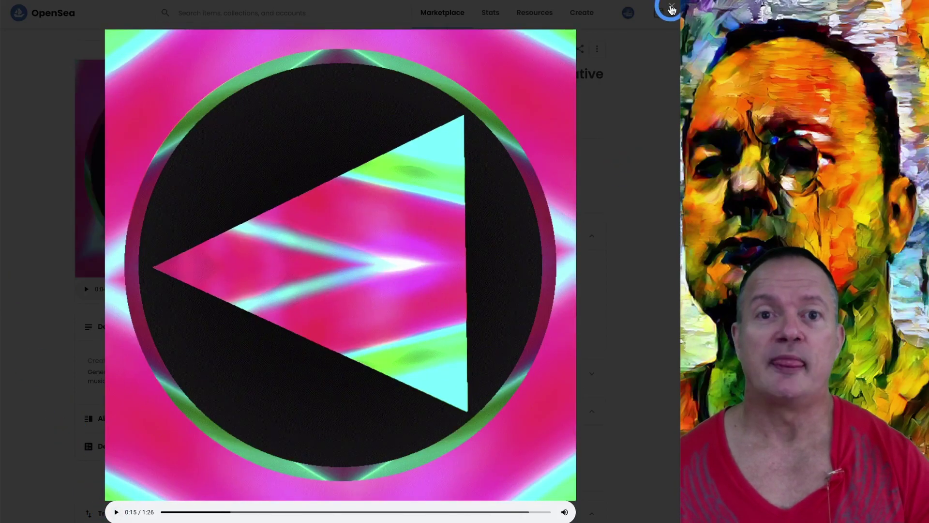
{"action": "left_click", "coordinate": [672, 8]}
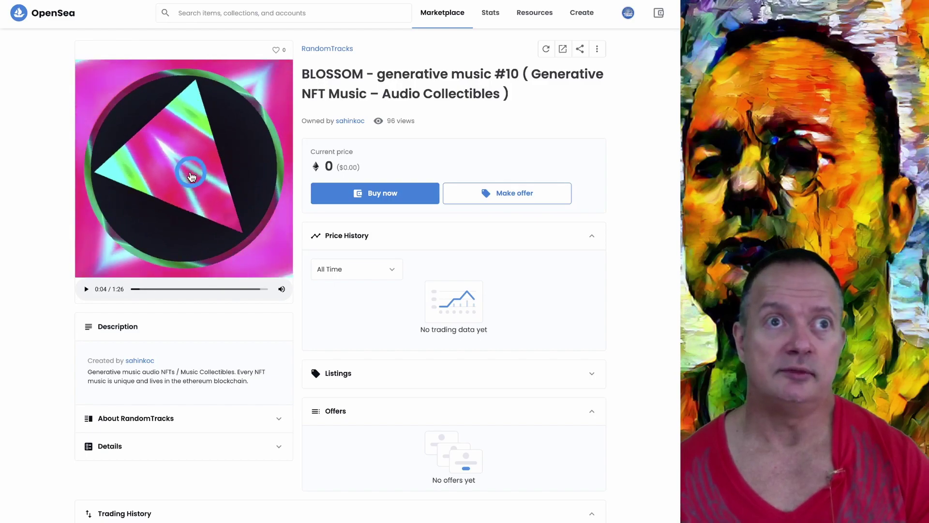
Review the BLOSSOM listing's price history, offers and trading history, and check the ETH balance in the MetaMask wallet
{"action": "scroll", "coordinate": [228, 328], "scroll_direction": "down", "scroll_amount": 2}
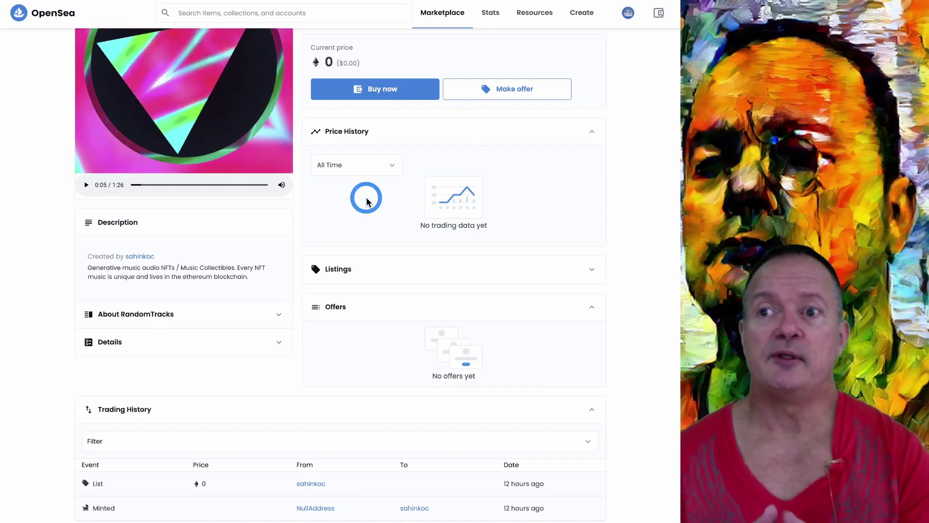
{"action": "scroll", "coordinate": [397, 179], "scroll_direction": "up", "scroll_amount": 2}
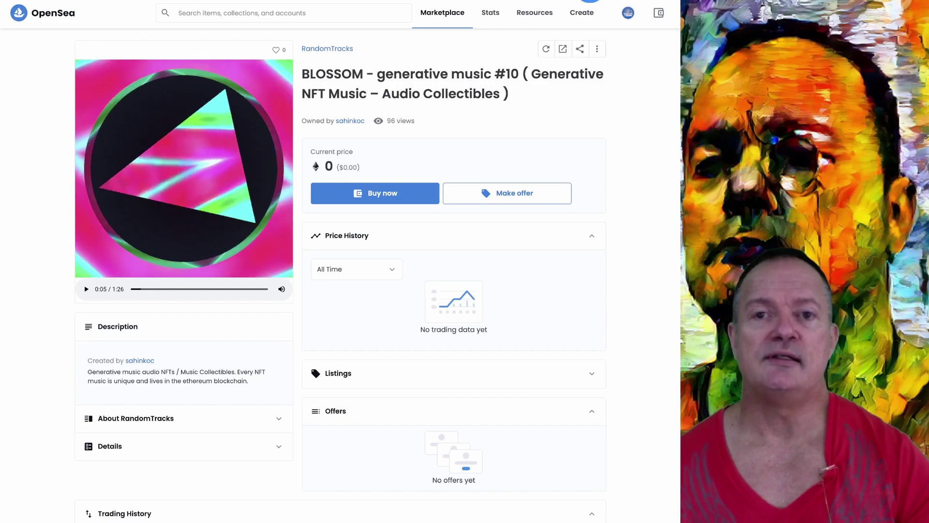
{"action": "left_click", "coordinate": [591, 1]}
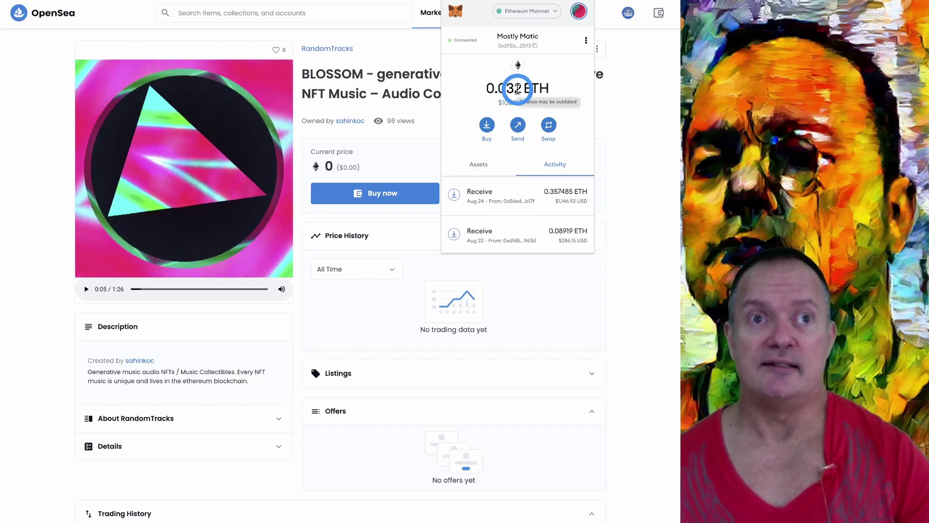
{"action": "left_click", "coordinate": [628, 126]}
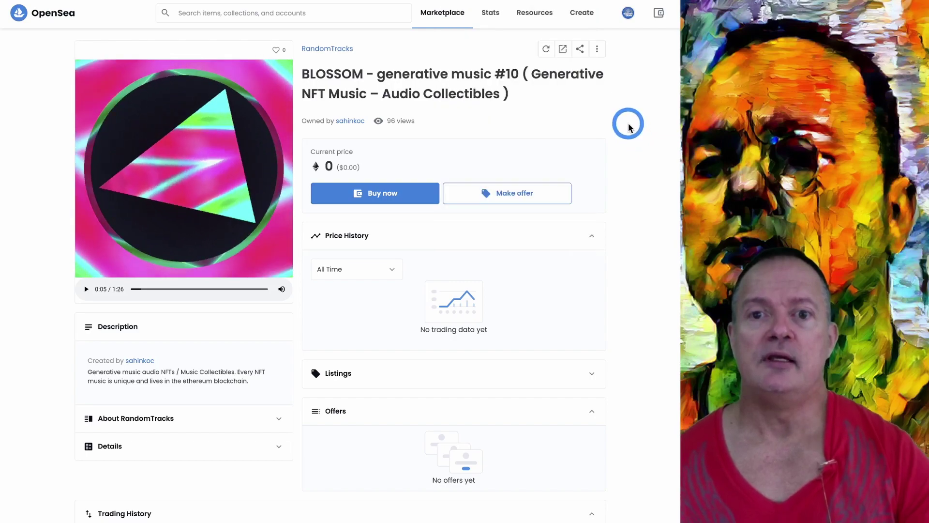
Start buying BLOSSOM - generative music #10, check the collection's confidence score and details, and confirm the review to reach checkout
{"action": "left_click", "coordinate": [378, 196]}
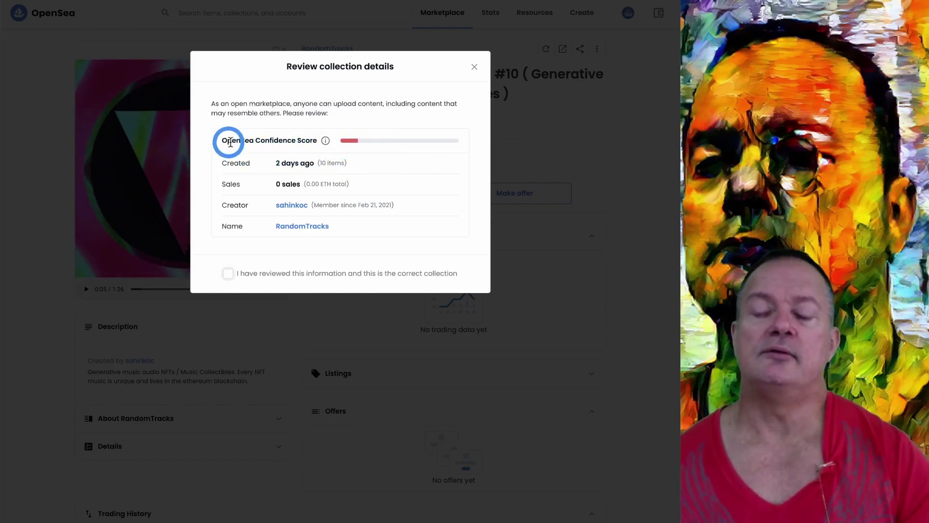
{"action": "mouse_move", "coordinate": [326, 142]}
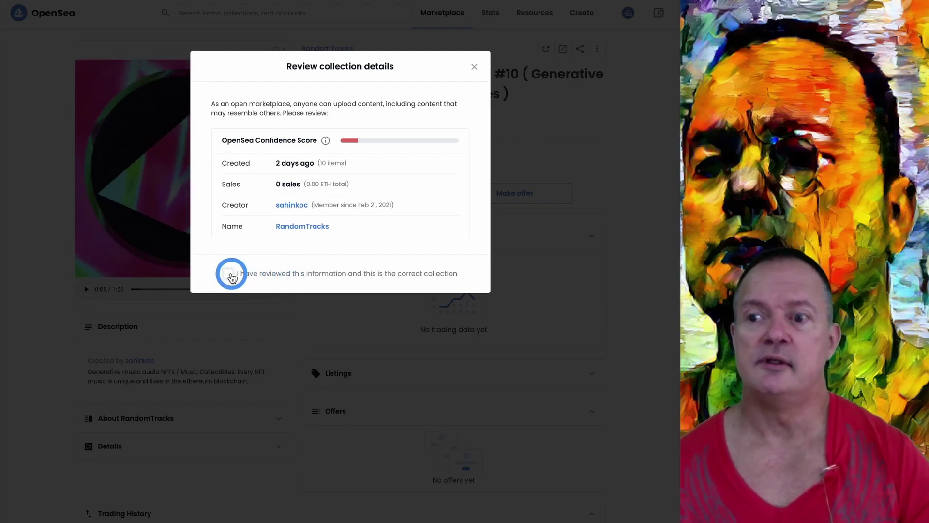
{"action": "left_click", "coordinate": [229, 274]}
{"action": "left_click", "coordinate": [375, 301]}
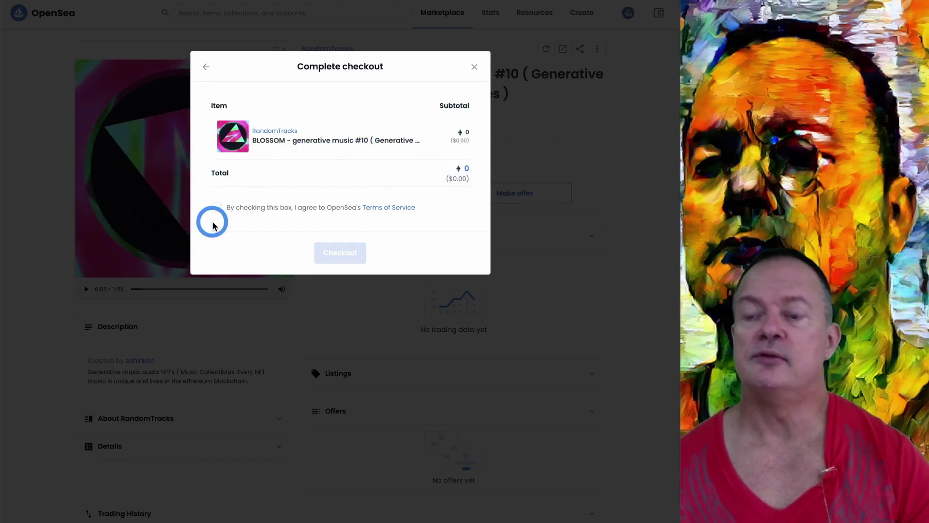
Agree to the Terms of Service and check out, rejecting the MetaMask transaction and dismissing the checkout and its notice
{"action": "left_click", "coordinate": [217, 209]}
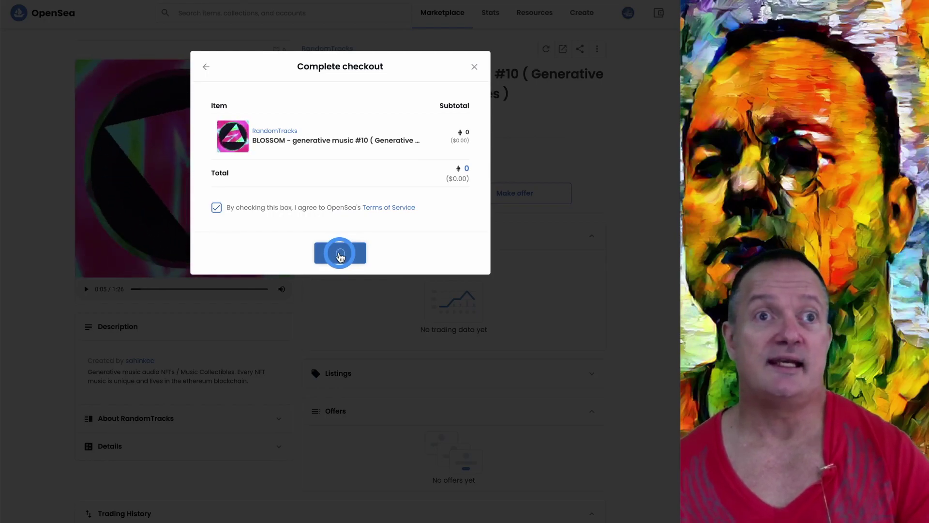
{"action": "left_click", "coordinate": [340, 255]}
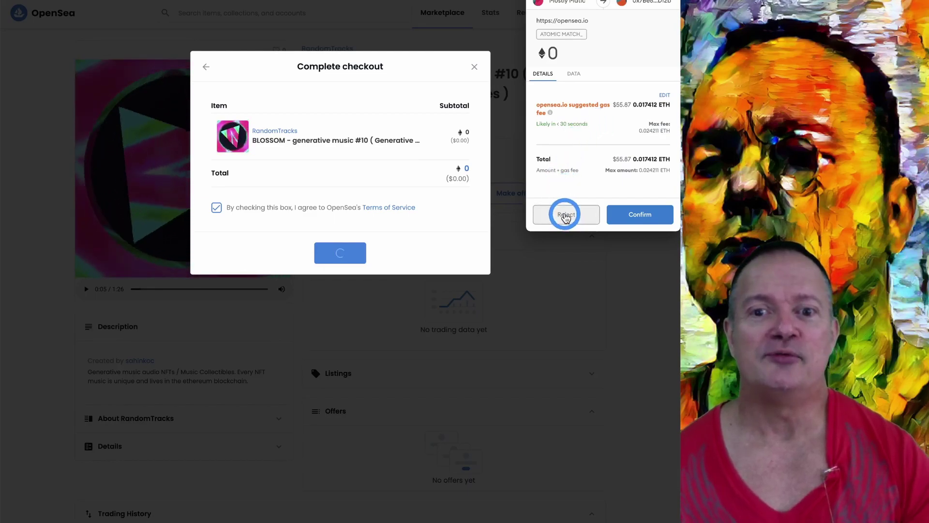
{"action": "left_click", "coordinate": [566, 216]}
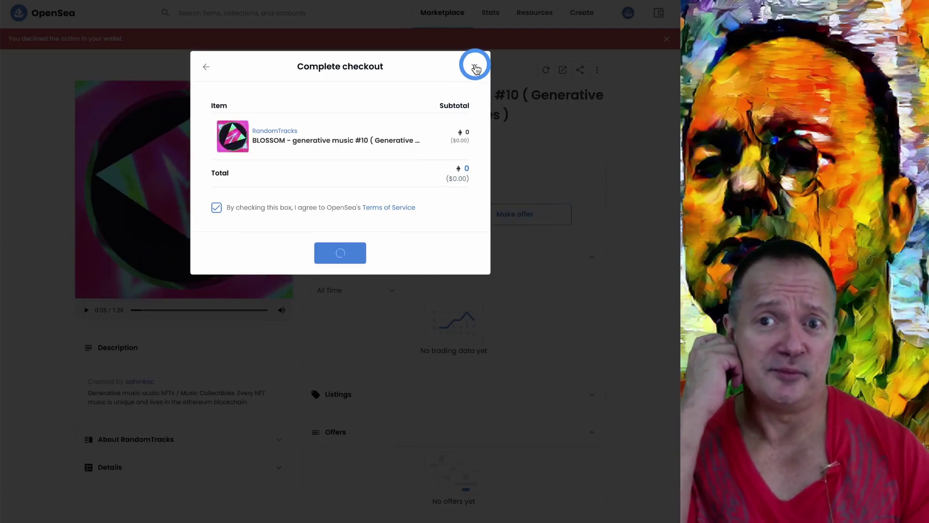
{"action": "left_click", "coordinate": [474, 67]}
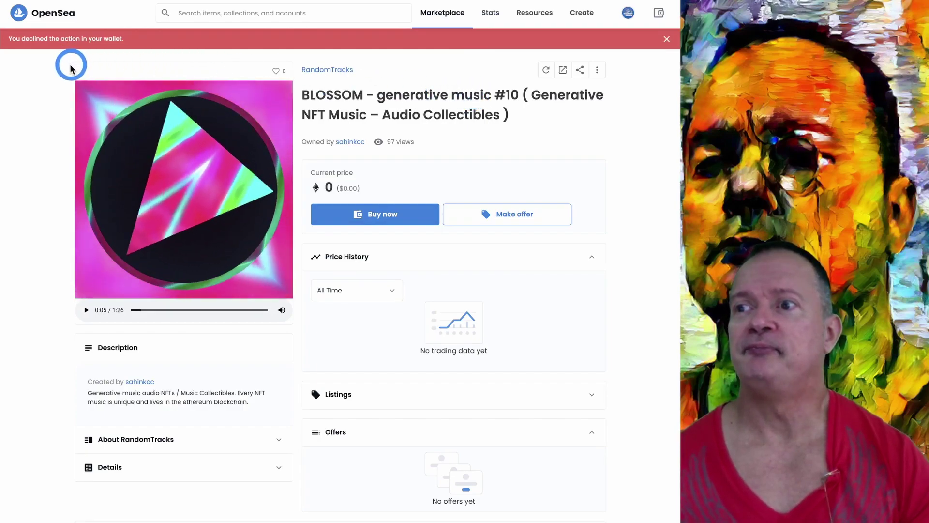
{"action": "left_click", "coordinate": [666, 46]}
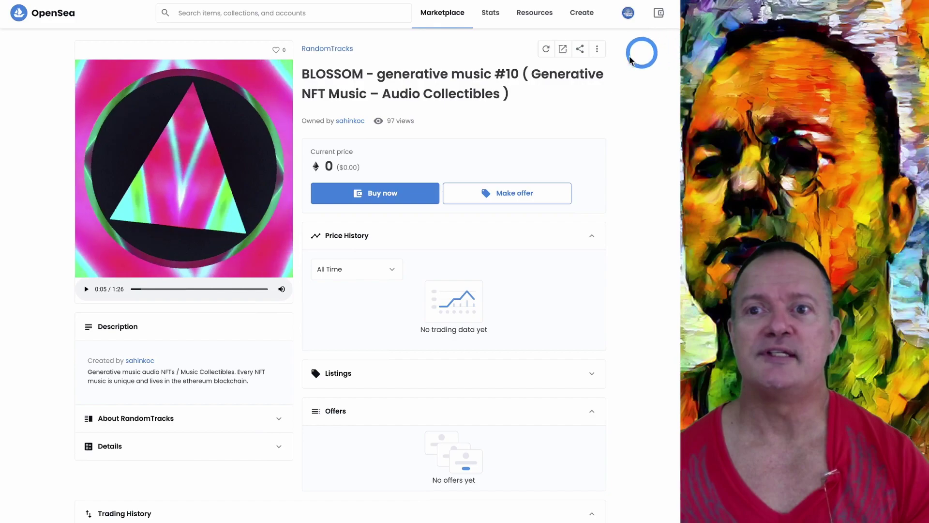
Open the marketplace's Domain Names category to view the blockchain domains on offer
{"action": "mouse_move", "coordinate": [438, 16]}
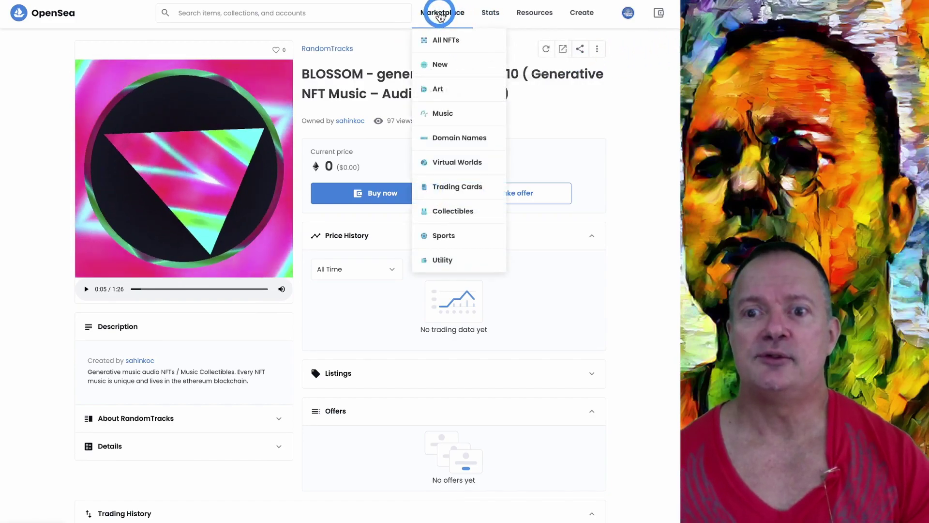
{"action": "left_click", "coordinate": [449, 140]}
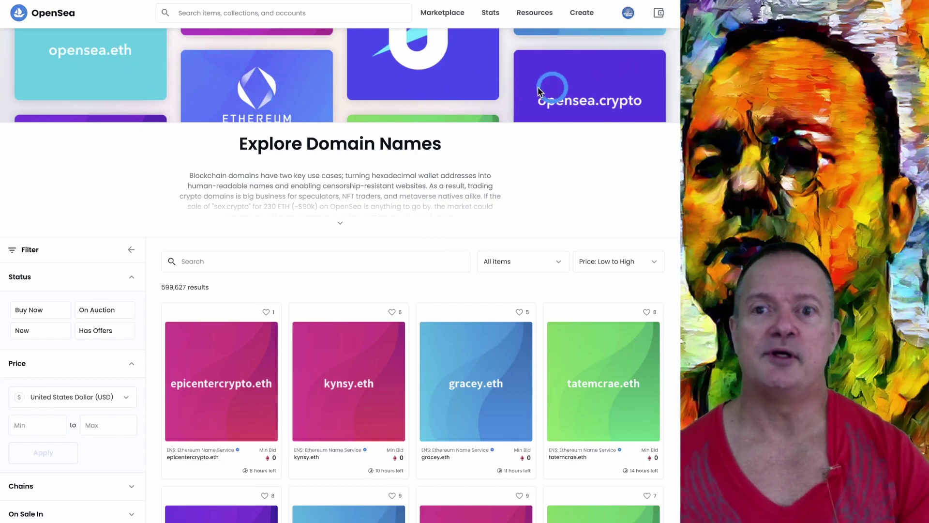
{"action": "left_click", "coordinate": [57, 72]}
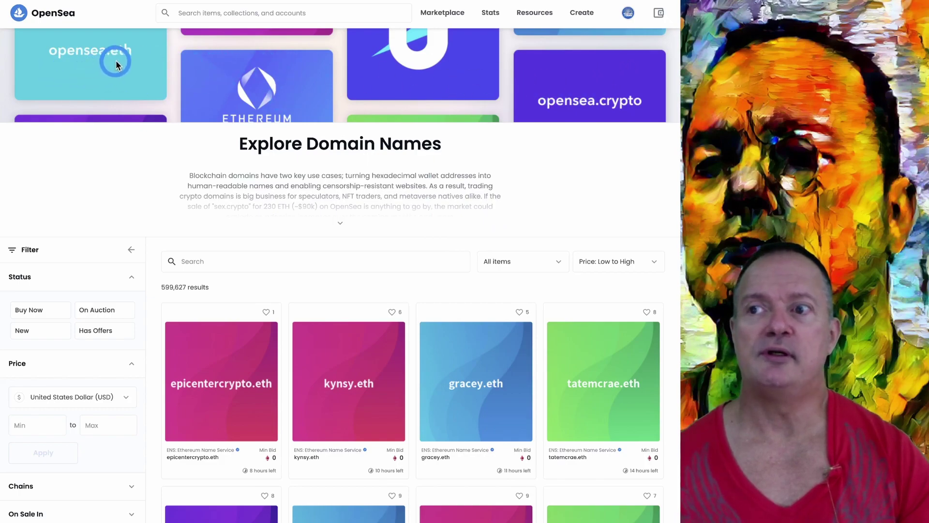
{"action": "left_click", "coordinate": [657, 106]}
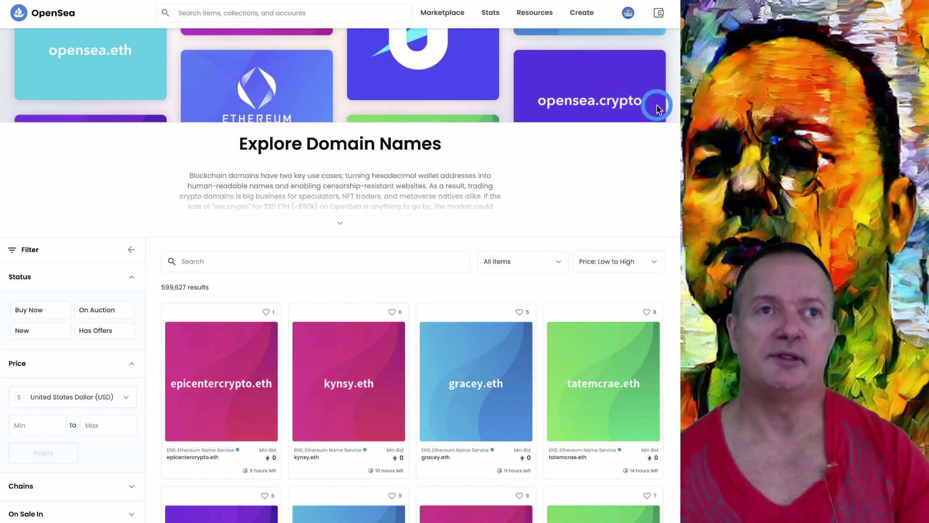
Browse the blockchain domains on offer and open the tatemcrae.eth listing to examine its auction terms
{"action": "left_click", "coordinate": [104, 68]}
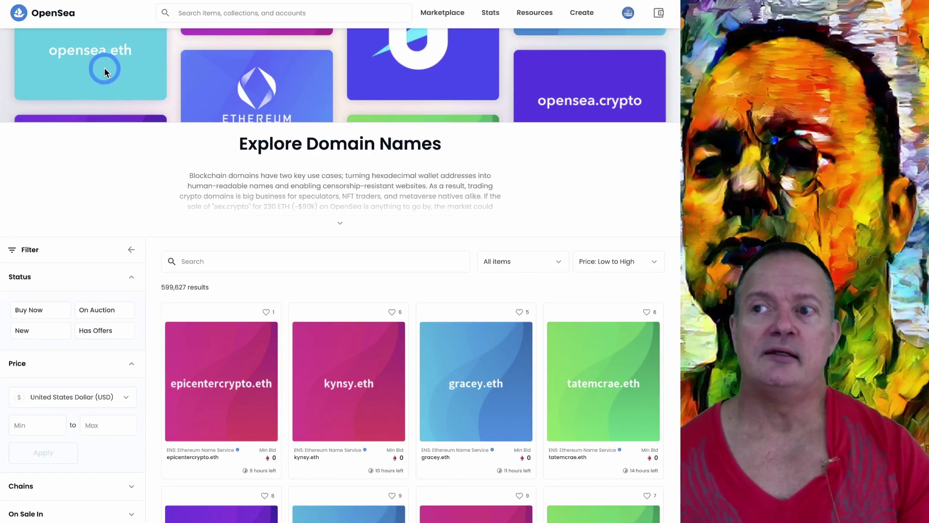
{"action": "left_click", "coordinate": [575, 104]}
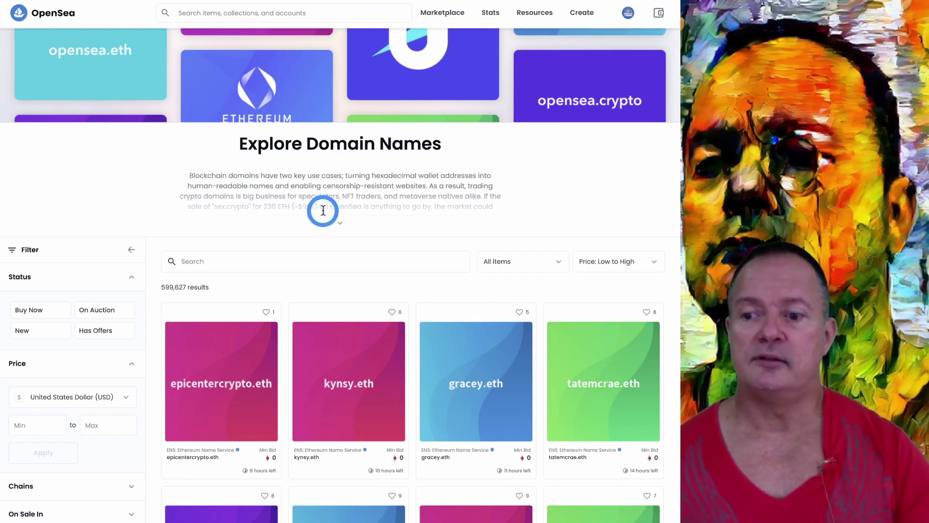
{"action": "scroll", "coordinate": [323, 211], "scroll_direction": "down", "scroll_amount": 5}
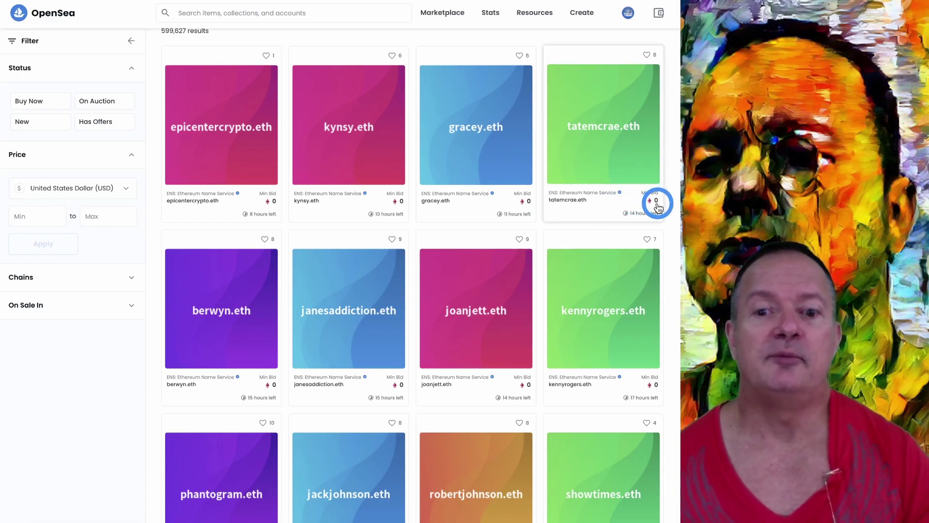
{"action": "left_click", "coordinate": [633, 206]}
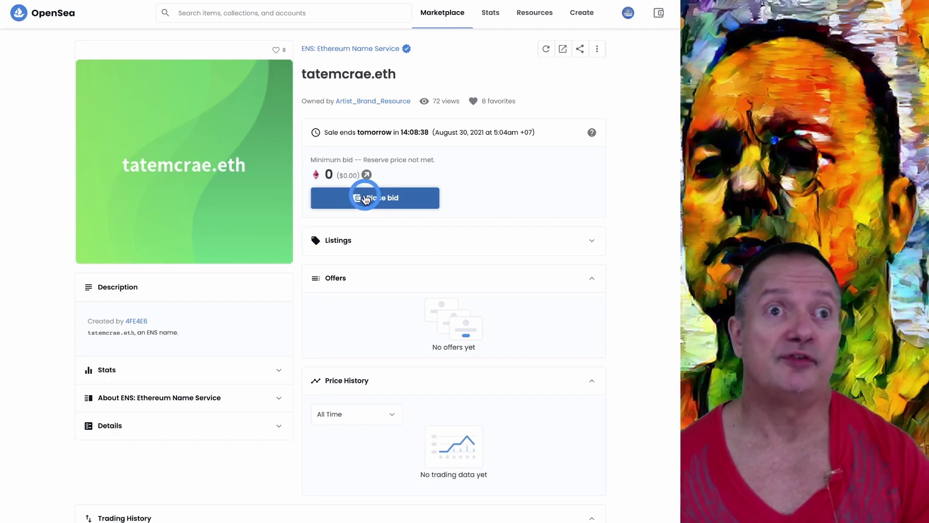
Return to the Art category and browse the Buy Now items on Polygon priced 0.00 to 10.00 USD
{"action": "key", "text": "alt+Left"}
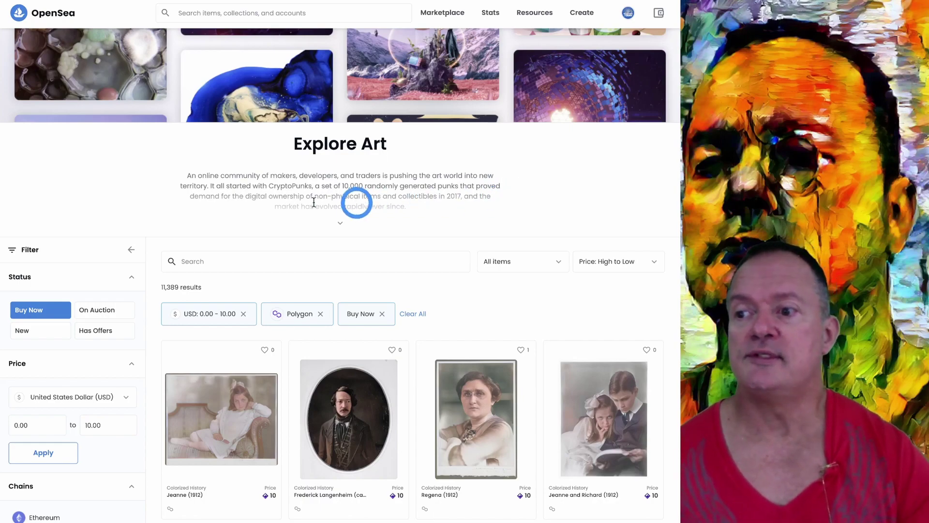
{"action": "scroll", "coordinate": [103, 205], "scroll_direction": "down", "scroll_amount": 1}
{"action": "scroll", "coordinate": [103, 206], "scroll_direction": "down", "scroll_amount": 4}
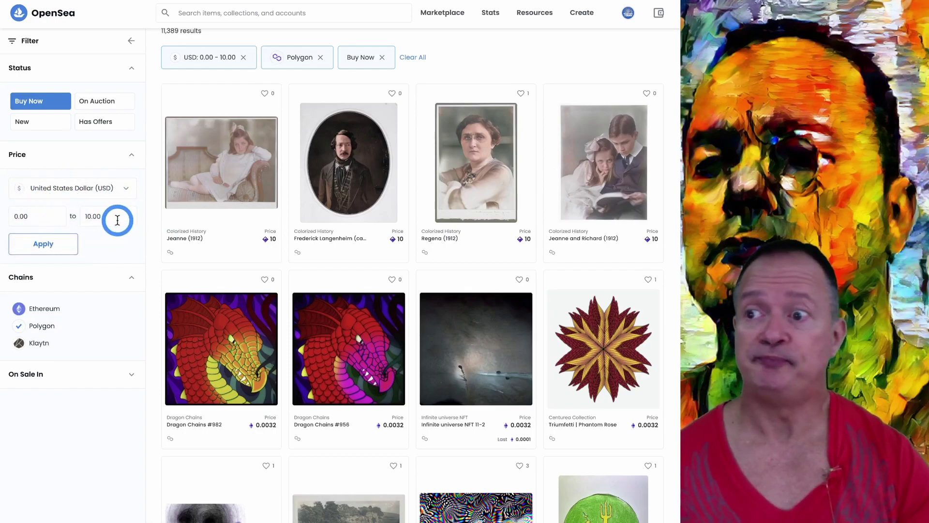
{"action": "scroll", "coordinate": [510, 70], "scroll_direction": "up", "scroll_amount": 1}
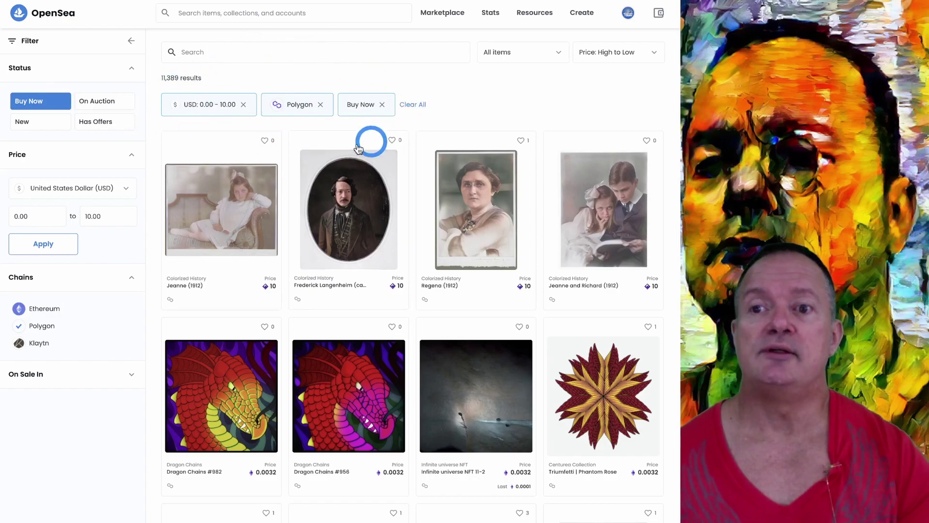
{"action": "mouse_move", "coordinate": [443, 14]}
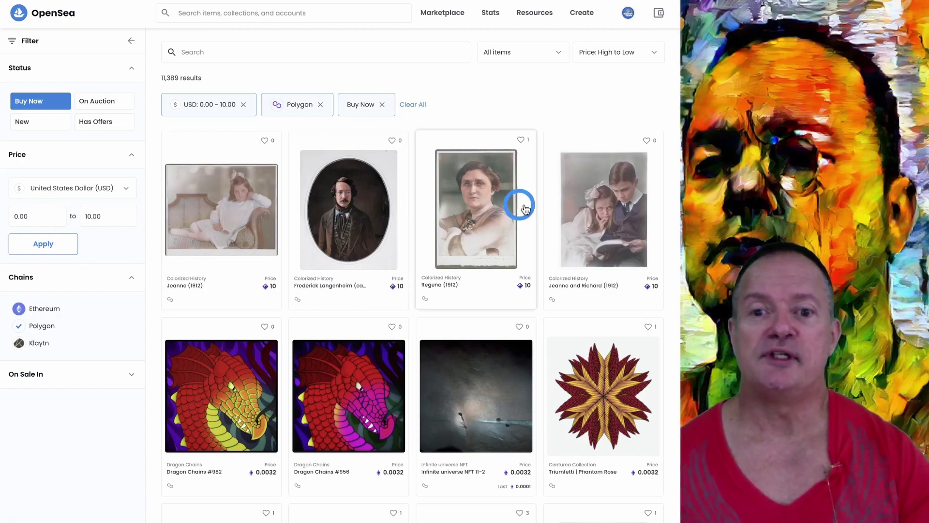
{"action": "scroll", "coordinate": [421, 241], "scroll_direction": "down", "scroll_amount": 5}
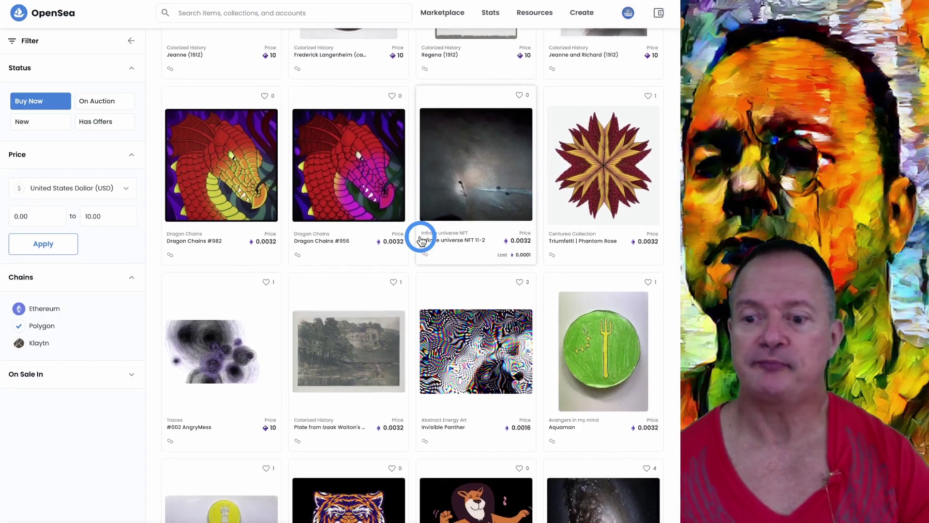
{"action": "scroll", "coordinate": [421, 240], "scroll_direction": "down", "scroll_amount": 9}
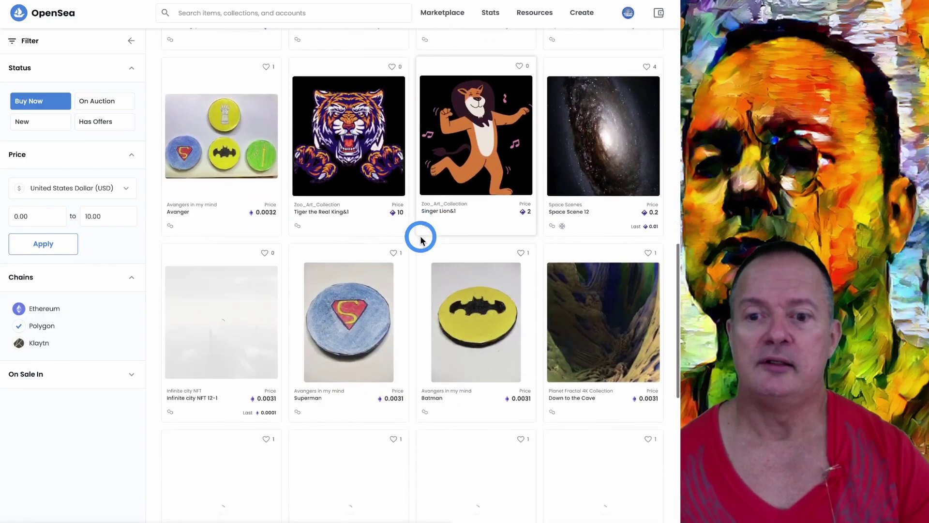
{"action": "scroll", "coordinate": [421, 241], "scroll_direction": "down", "scroll_amount": 5}
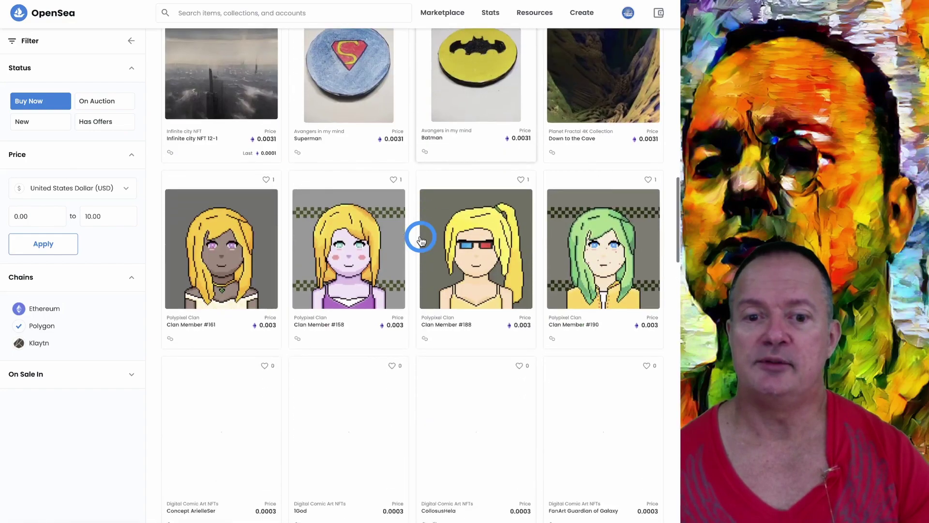
{"action": "scroll", "coordinate": [421, 240], "scroll_direction": "down", "scroll_amount": 2}
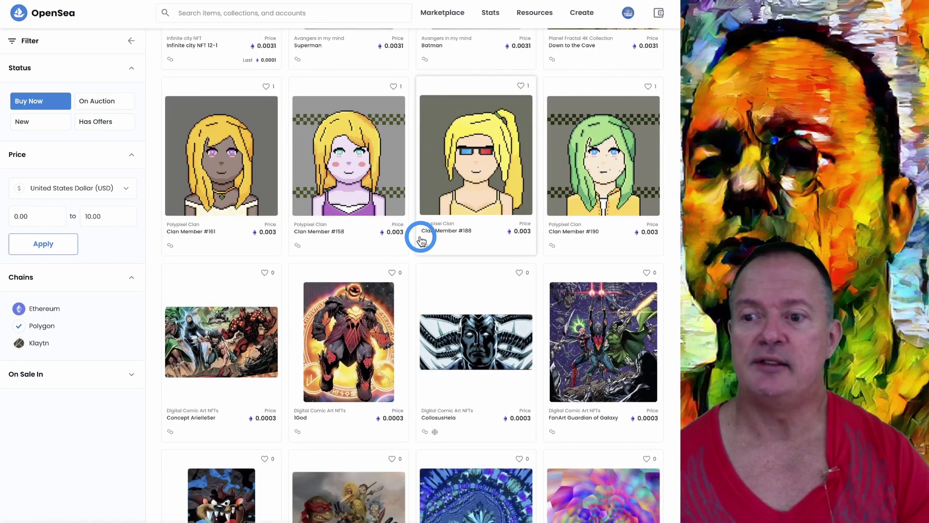
{"action": "scroll", "coordinate": [421, 241], "scroll_direction": "down", "scroll_amount": 3}
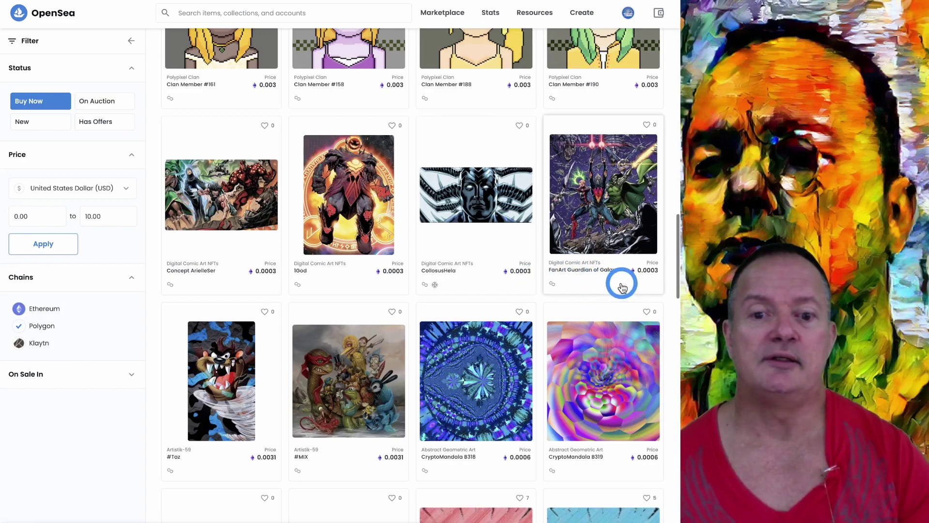
Open the FanArt Guardian of Galaxy listing, start buying one copy, agree to the Terms of Service and proceed to the signing stage
{"action": "mouse_move", "coordinate": [633, 272]}
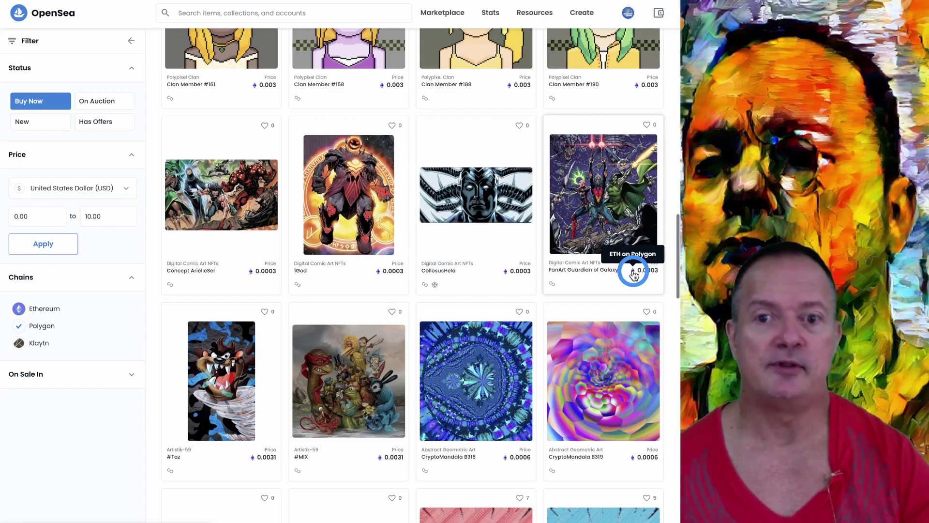
{"action": "left_click", "coordinate": [602, 212]}
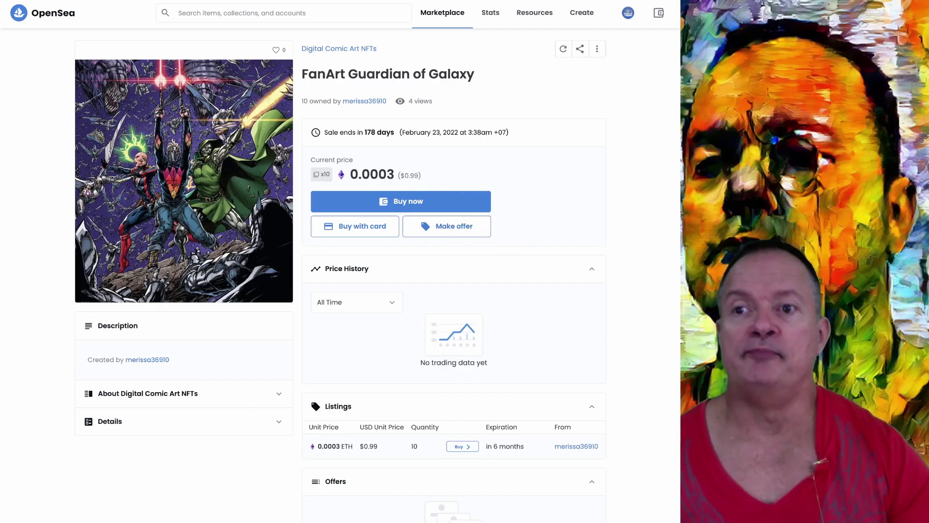
{"action": "left_click", "coordinate": [403, 204]}
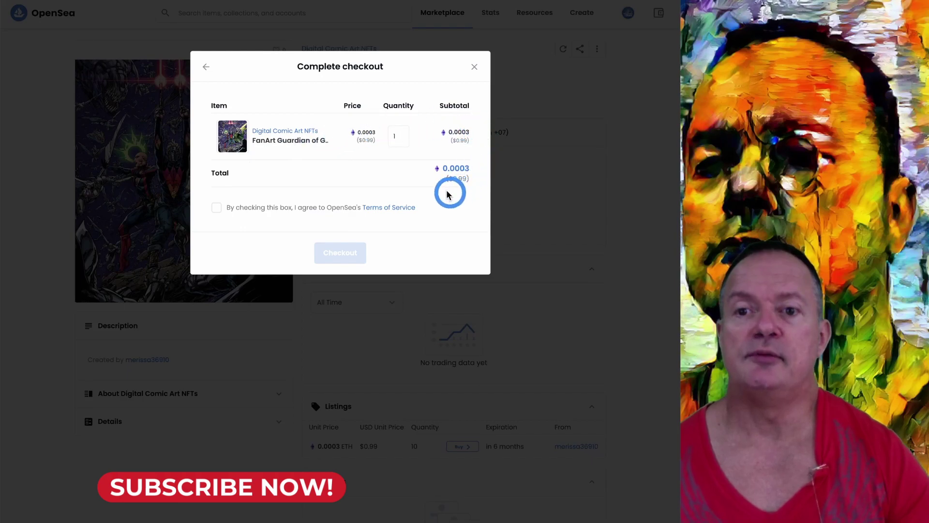
{"action": "left_click", "coordinate": [216, 207]}
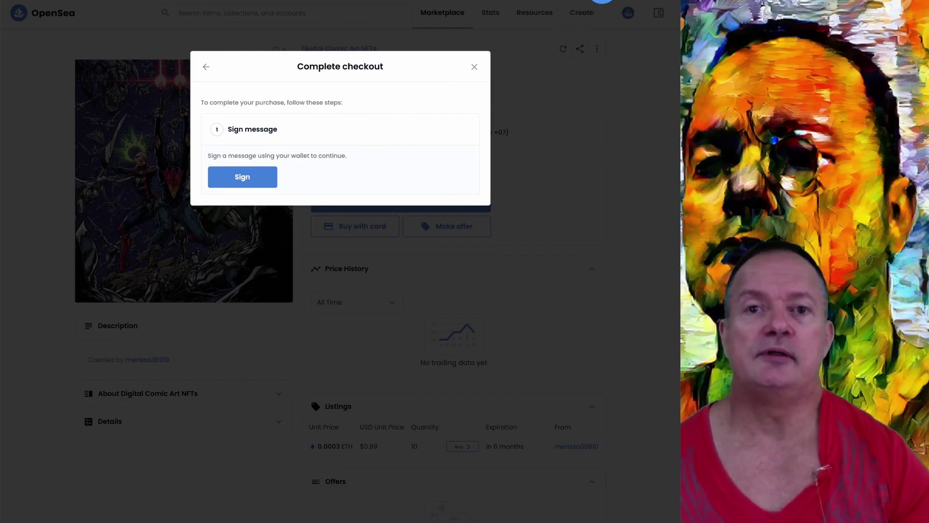
Check the MATIC and ETH balances in the MetaMask wallet on Matic Mainnet, then return to the checkout
{"action": "left_click", "coordinate": [602, 1]}
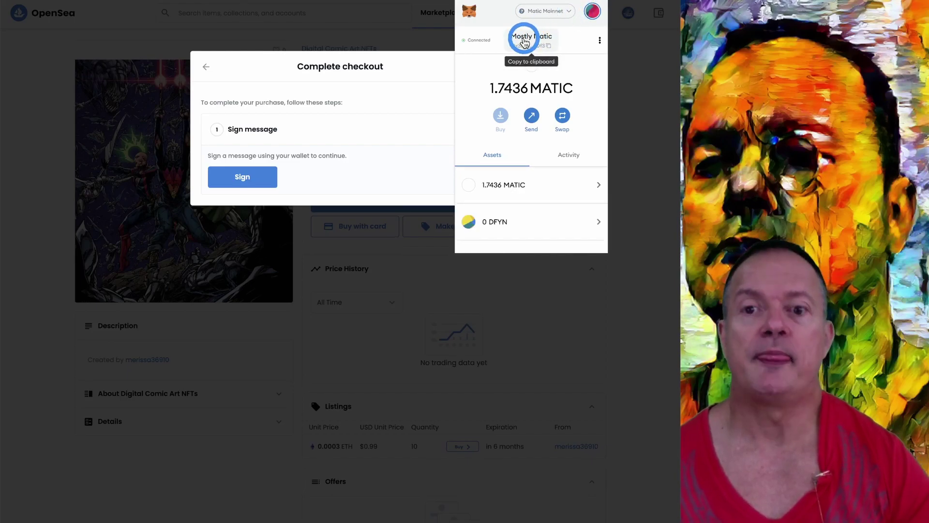
{"action": "scroll", "coordinate": [544, 172], "scroll_direction": "down", "scroll_amount": 2}
{"action": "scroll", "coordinate": [546, 174], "scroll_direction": "down", "scroll_amount": 1}
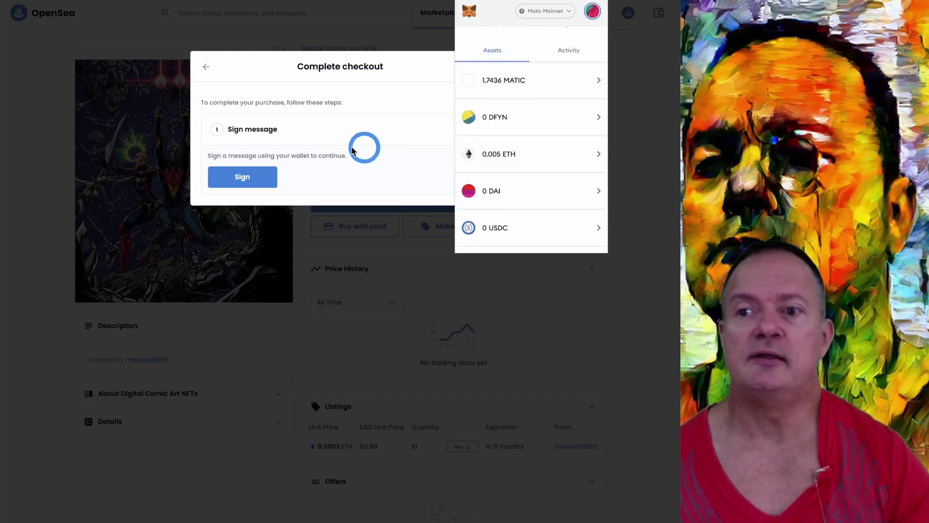
{"action": "scroll", "coordinate": [509, 136], "scroll_direction": "up", "scroll_amount": 3}
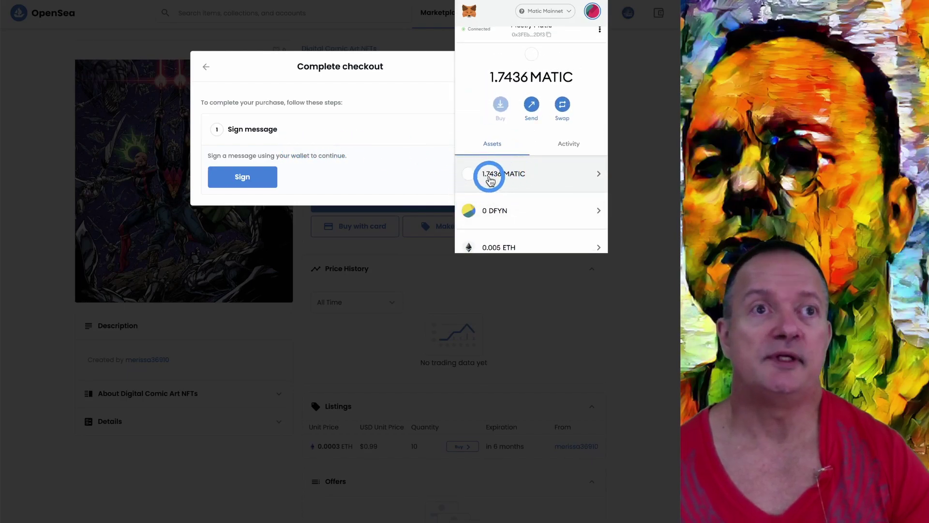
{"action": "left_click", "coordinate": [249, 111]}
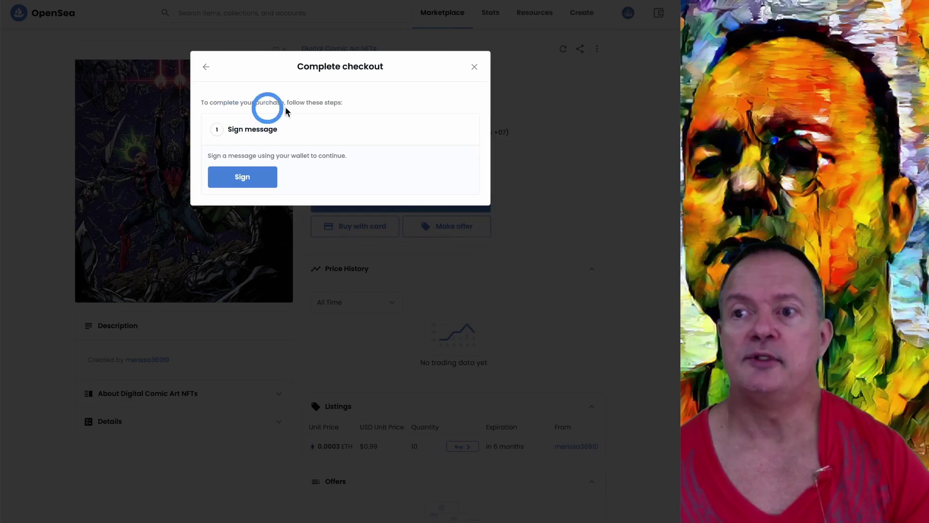
Sign the purchase message in MetaMask to buy FanArt Guardian of Galaxy, and dismiss the purchase confirmation
{"action": "left_click", "coordinate": [242, 179]}
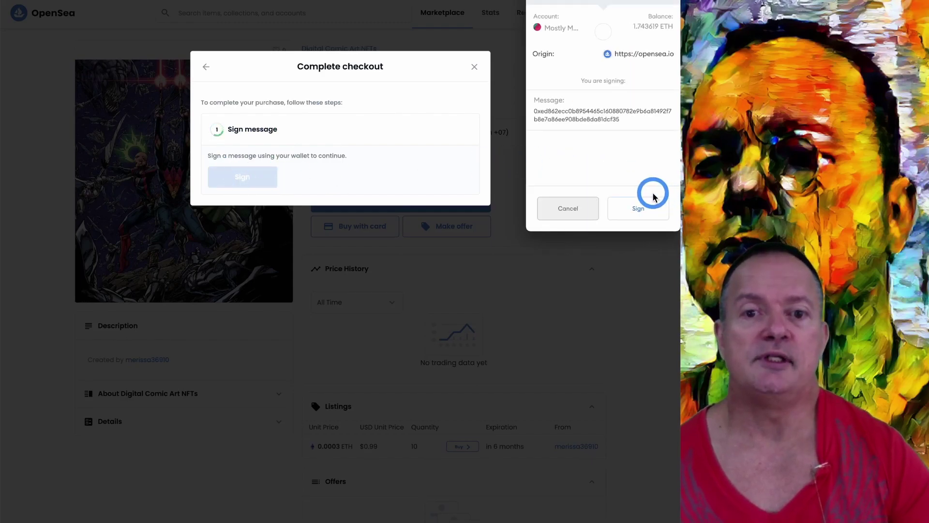
{"action": "left_click", "coordinate": [638, 209]}
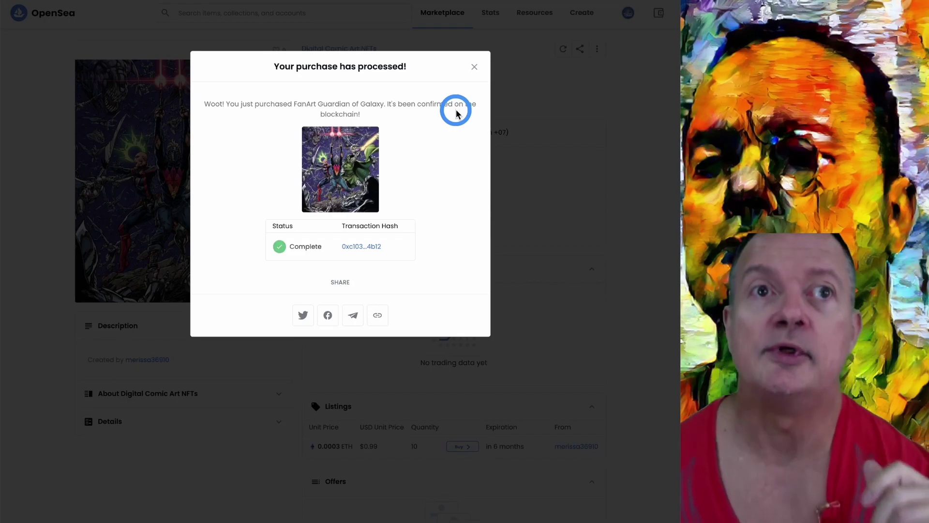
{"action": "key", "text": "Escape"}
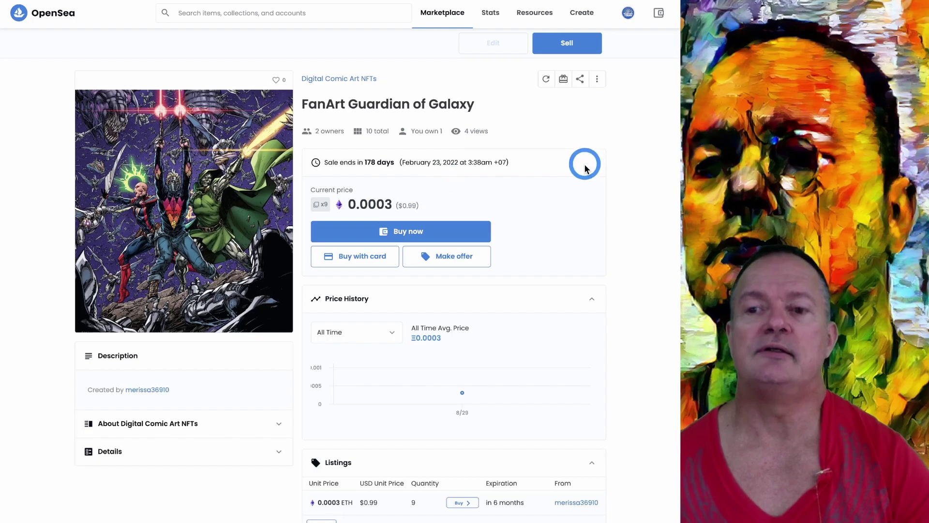
Open the account's own profile and review the collected NFTs, including the newly bought FanArt Guardian of Galaxy
{"action": "mouse_move", "coordinate": [628, 20]}
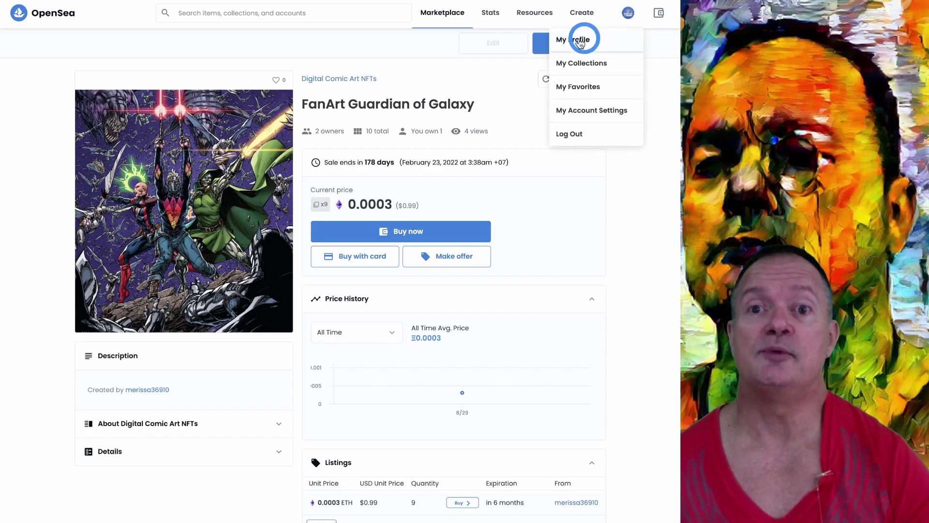
{"action": "left_click", "coordinate": [577, 43]}
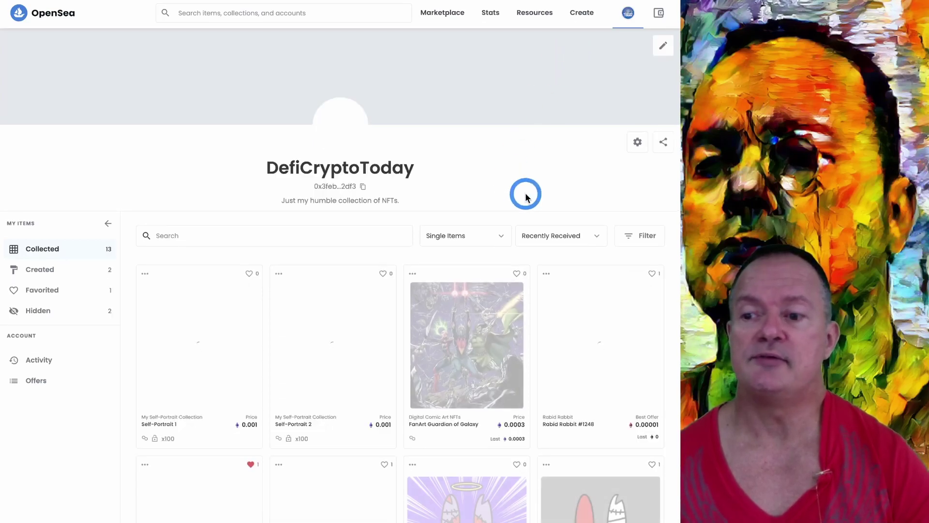
{"action": "scroll", "coordinate": [526, 197], "scroll_direction": "down", "scroll_amount": 2}
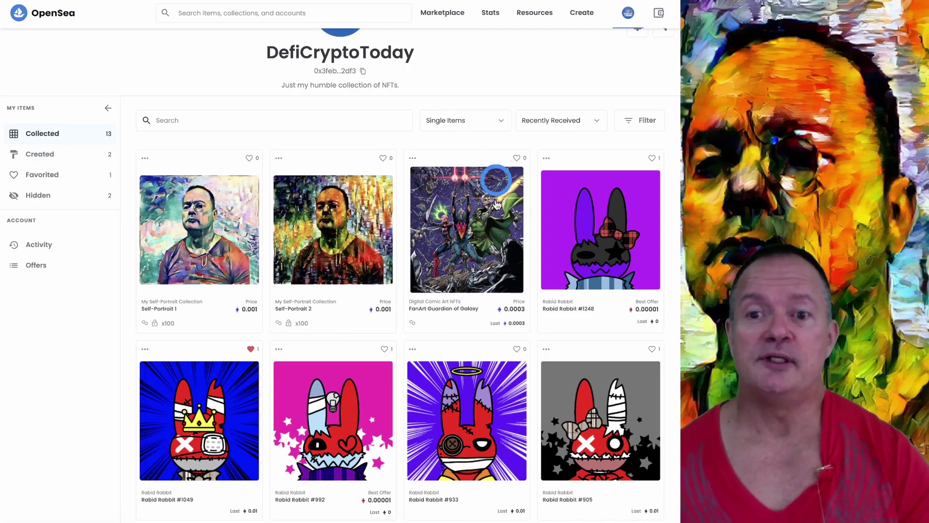
{"action": "scroll", "coordinate": [468, 223], "scroll_direction": "down", "scroll_amount": 3}
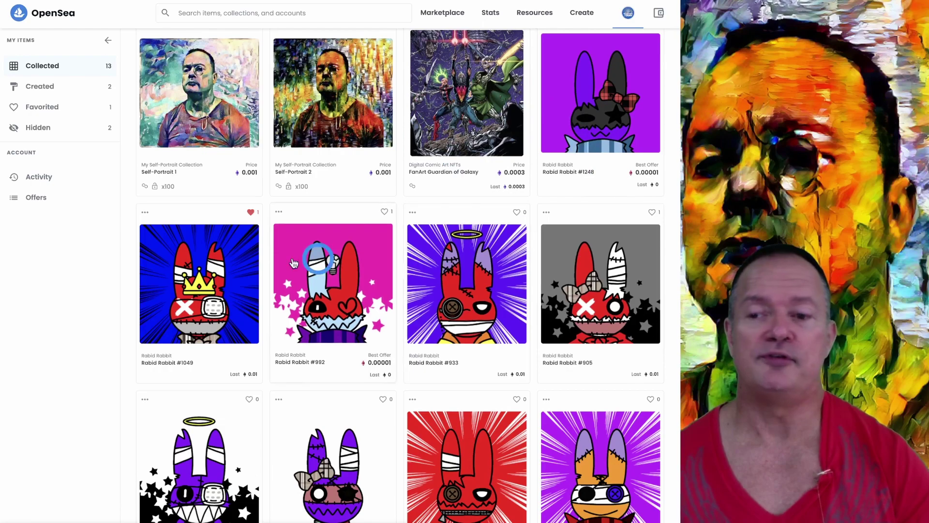
{"action": "scroll", "coordinate": [556, 346], "scroll_direction": "down", "scroll_amount": 2}
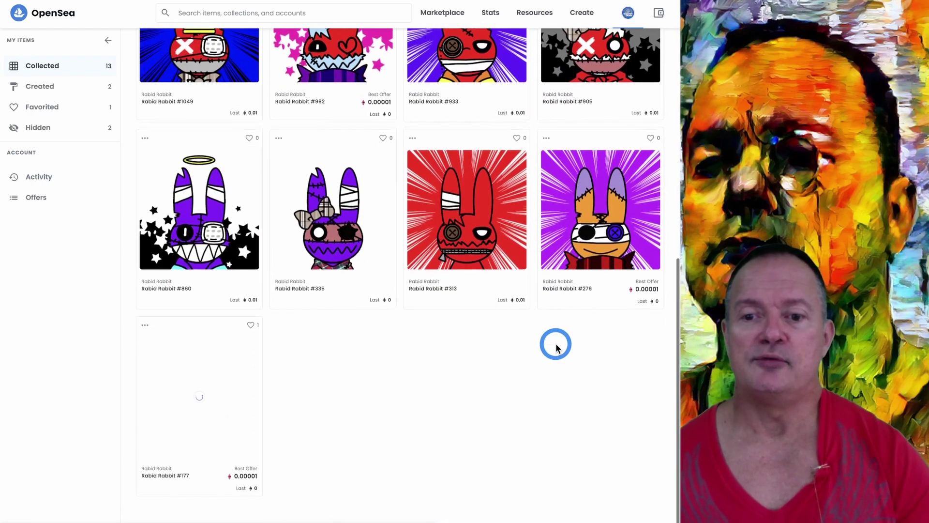
{"action": "scroll", "coordinate": [546, 334], "scroll_direction": "up", "scroll_amount": 3}
{"action": "scroll", "coordinate": [542, 331], "scroll_direction": "up", "scroll_amount": 5}
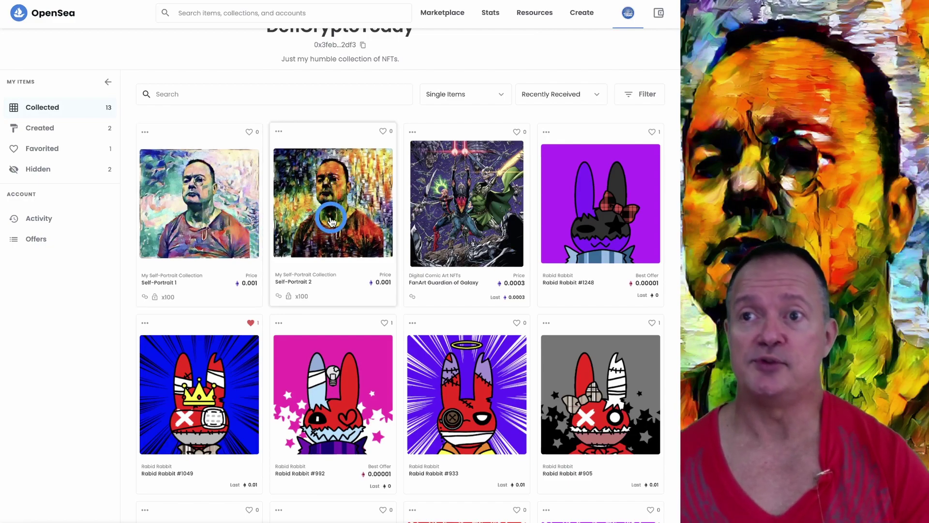
{"action": "scroll", "coordinate": [331, 217], "scroll_direction": "up", "scroll_amount": 3}
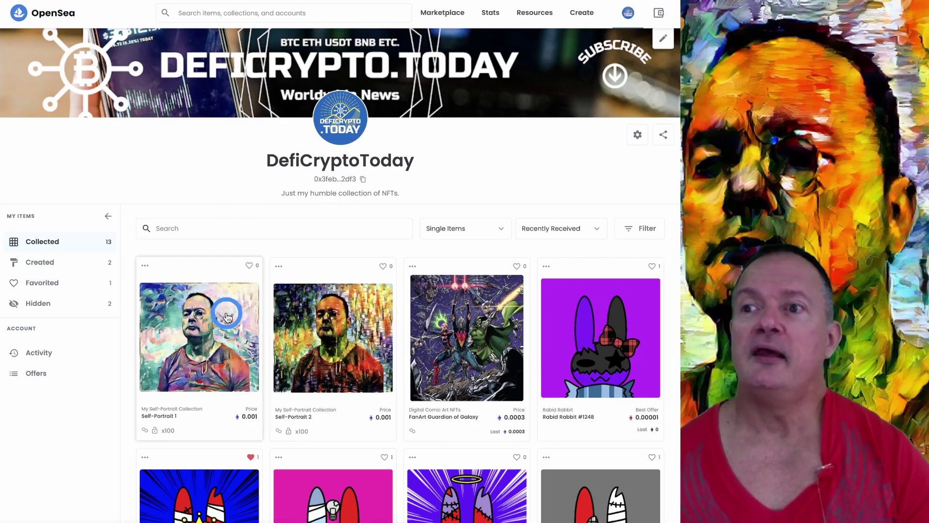
{"action": "scroll", "coordinate": [209, 186], "scroll_direction": "down", "scroll_amount": 1}
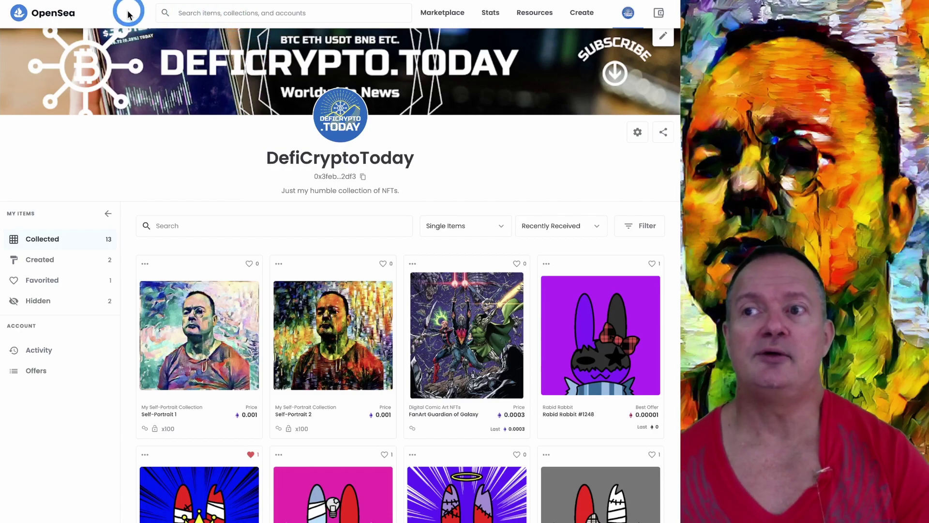
View the connected account in the MetaMask wallet, and switch to the MetaMask website's home page
{"action": "mouse_move", "coordinate": [627, 13]}
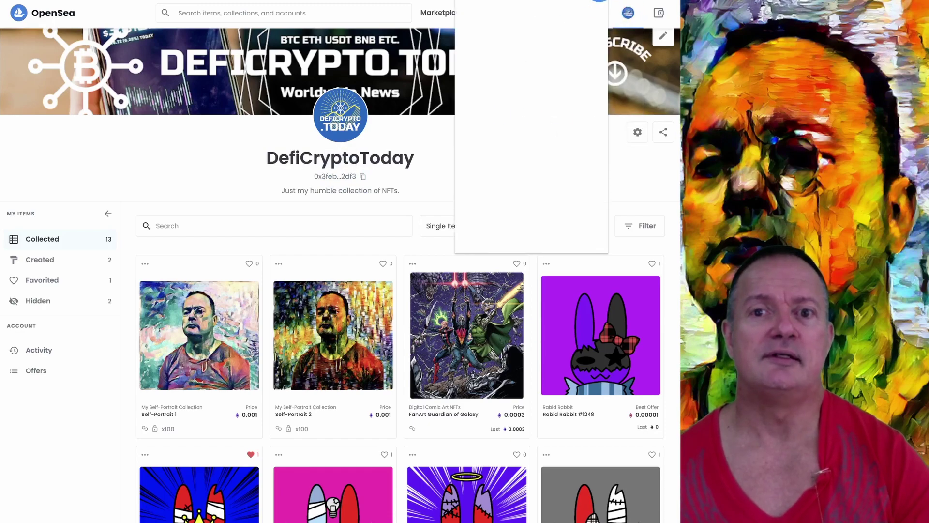
{"action": "left_click", "coordinate": [538, 47]}
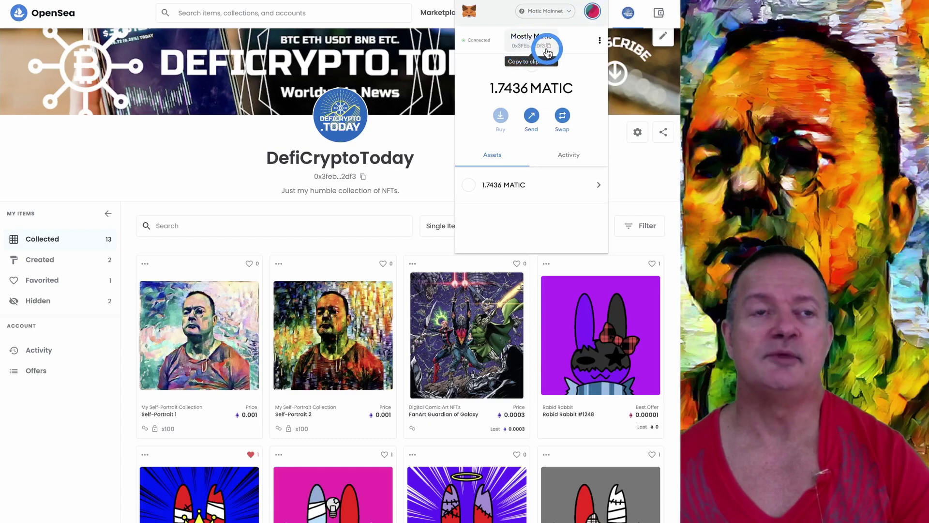
{"action": "left_click", "coordinate": [379, 16]}
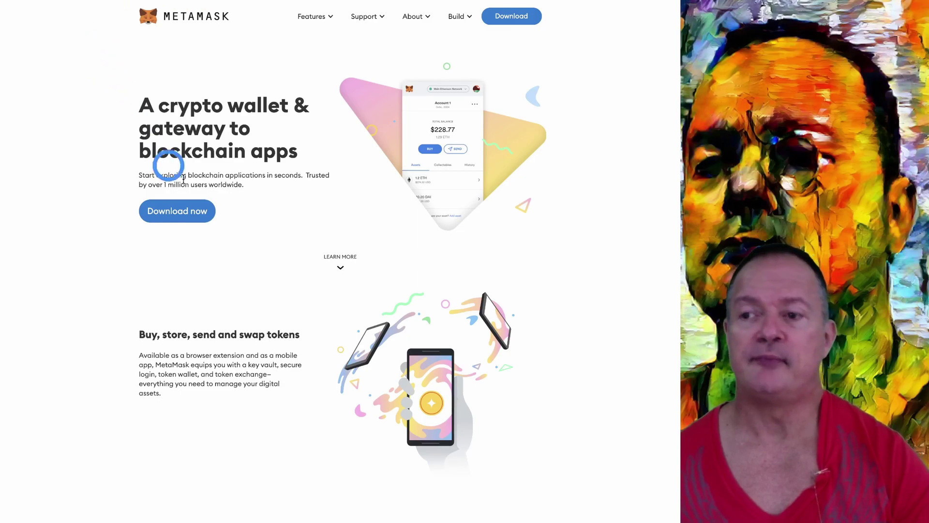
Open MetaMask's download page and look over the supported browsers and the iOS, Android and Brave install options
{"action": "left_click", "coordinate": [175, 213]}
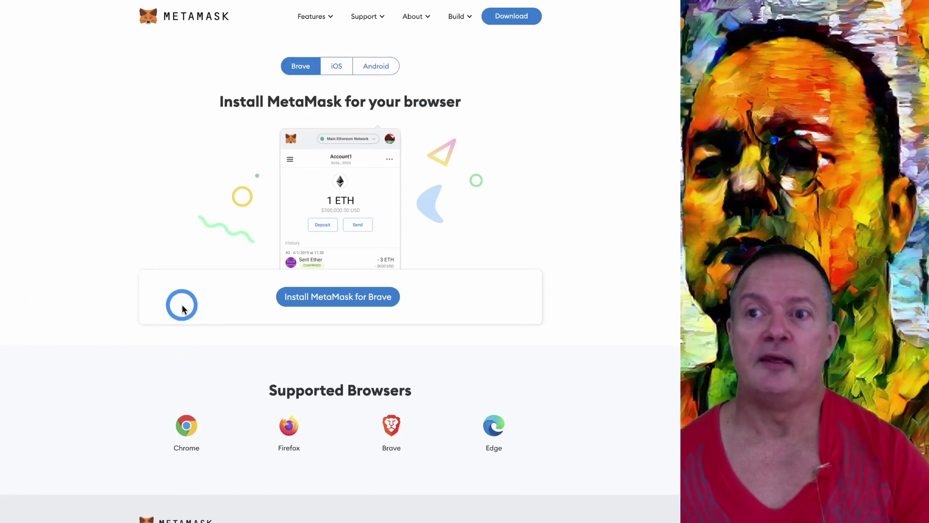
{"action": "scroll", "coordinate": [183, 201], "scroll_direction": "down", "scroll_amount": 1}
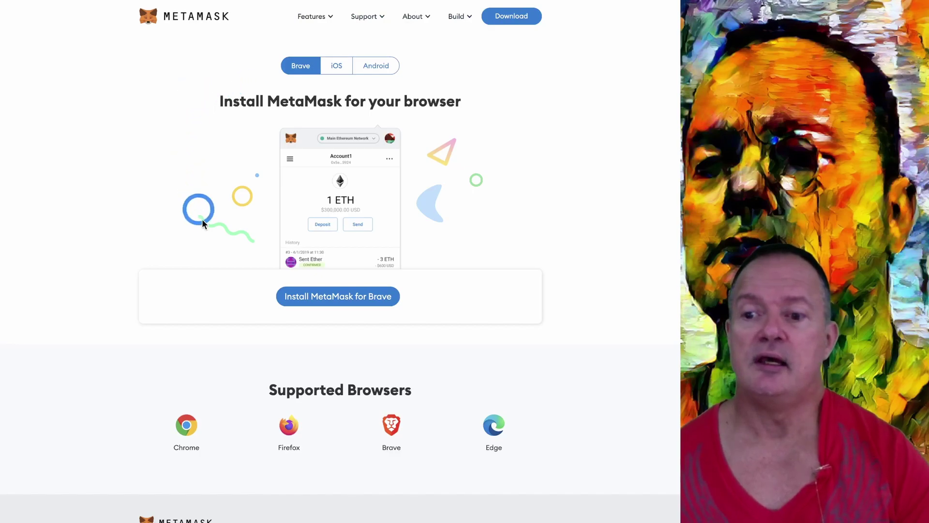
{"action": "scroll", "coordinate": [228, 375], "scroll_direction": "down", "scroll_amount": 3}
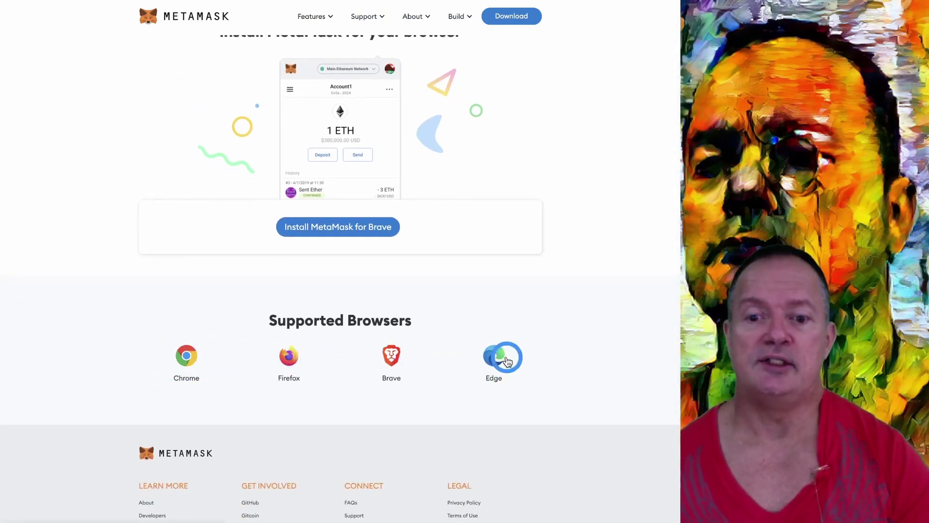
{"action": "scroll", "coordinate": [492, 370], "scroll_direction": "up", "scroll_amount": 3}
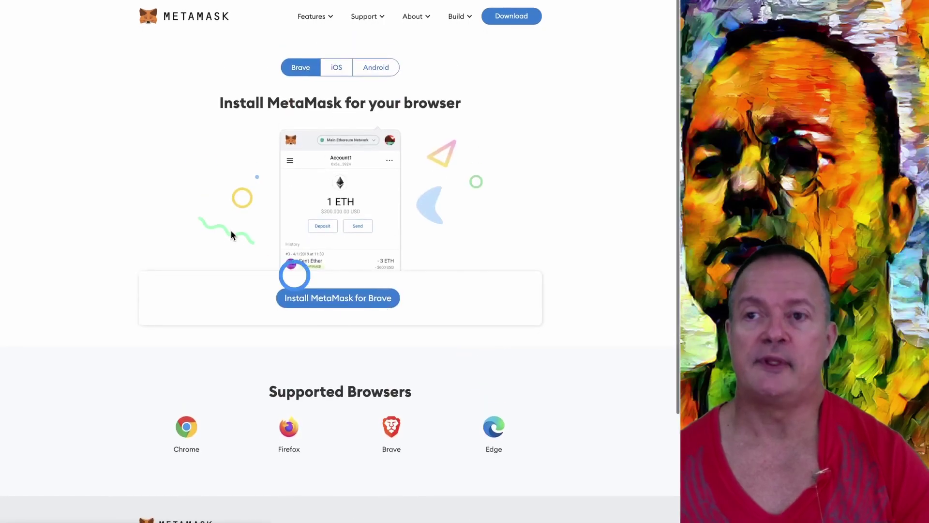
{"action": "left_click", "coordinate": [337, 68]}
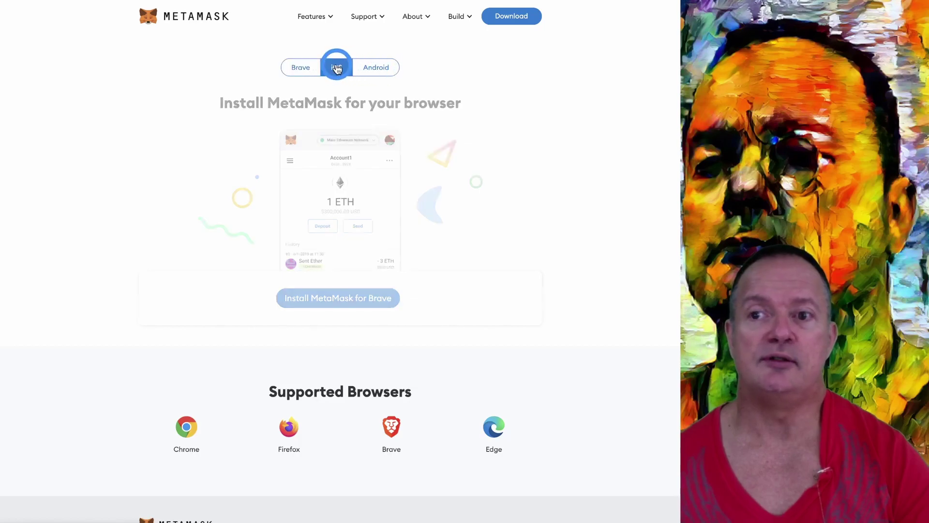
{"action": "left_click", "coordinate": [377, 71]}
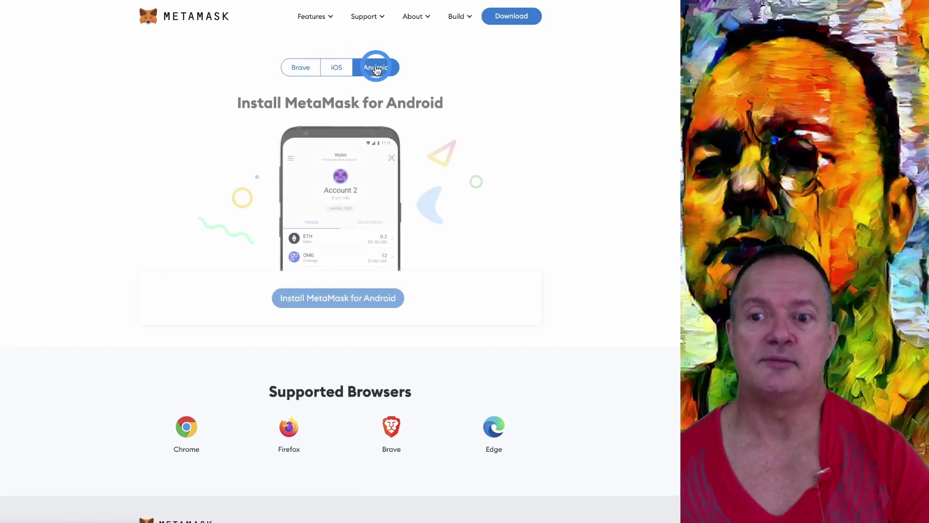
{"action": "left_click", "coordinate": [291, 67]}
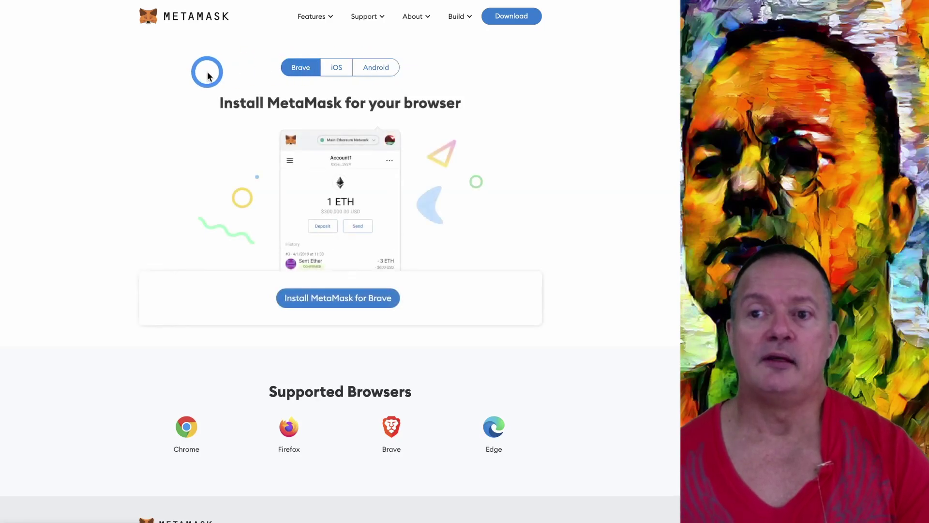
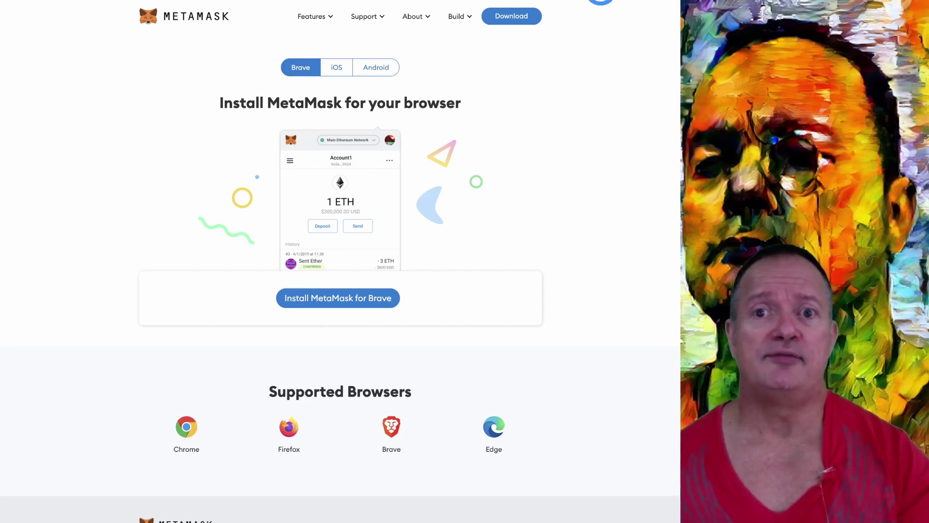
Open the MetaMask wallet and change its network from Matic Mainnet to Ethereum Mainnet
{"action": "left_click", "coordinate": [601, 0]}
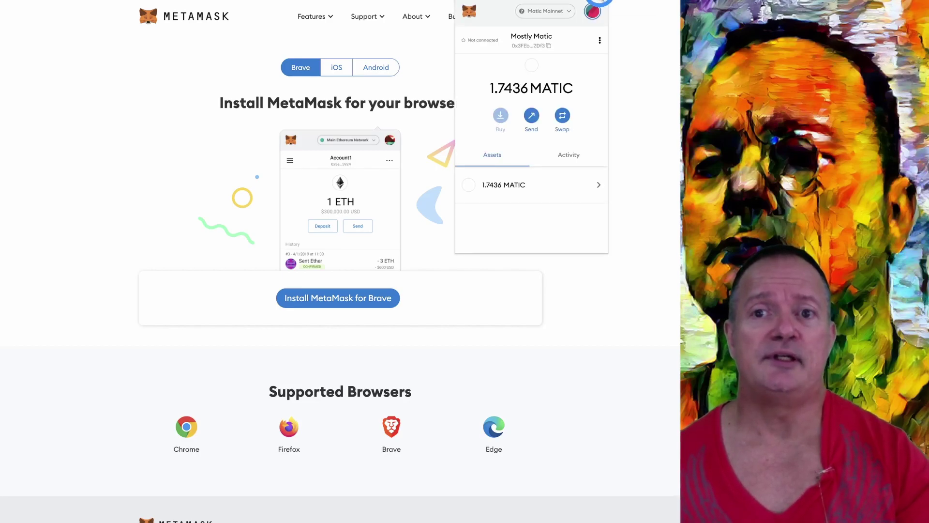
{"action": "left_click", "coordinate": [568, 13]}
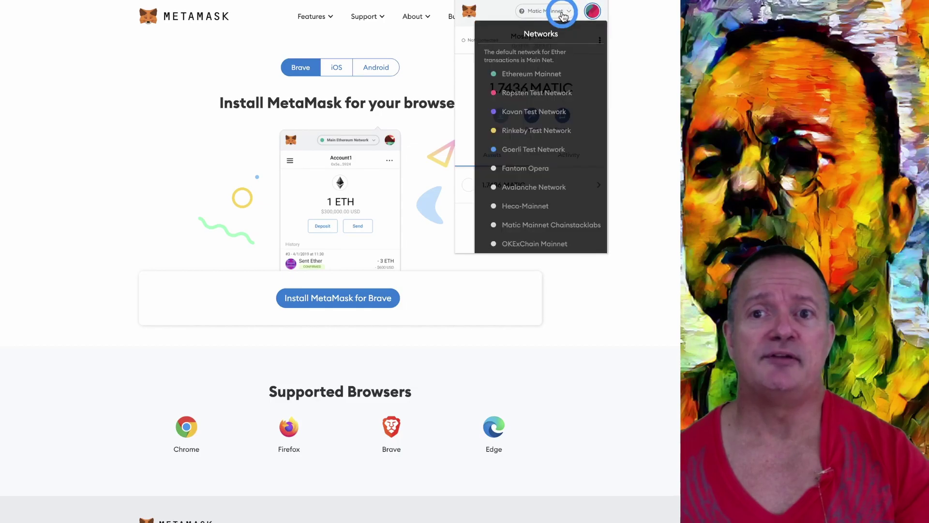
{"action": "left_click", "coordinate": [528, 78]}
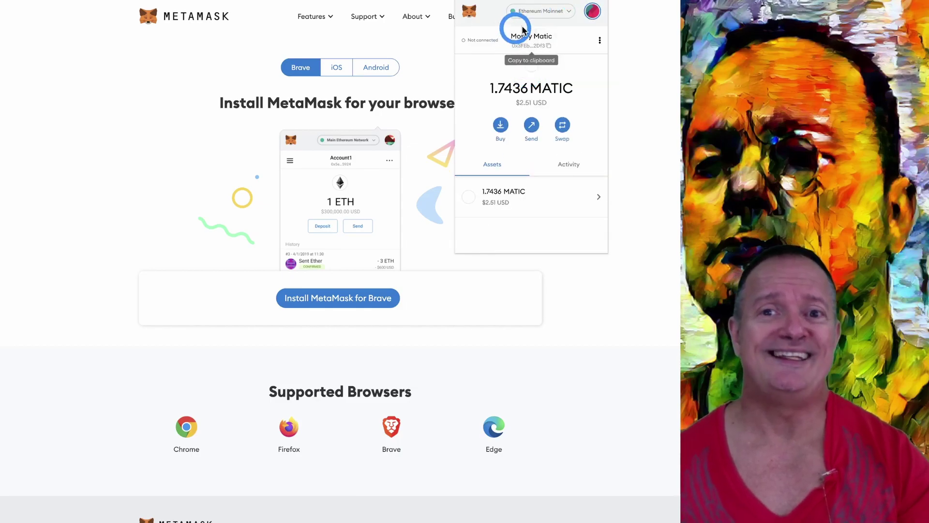
Look through the wallet's full list of available networks down to Custom RPC, and close the wallet
{"action": "left_click", "coordinate": [570, 11]}
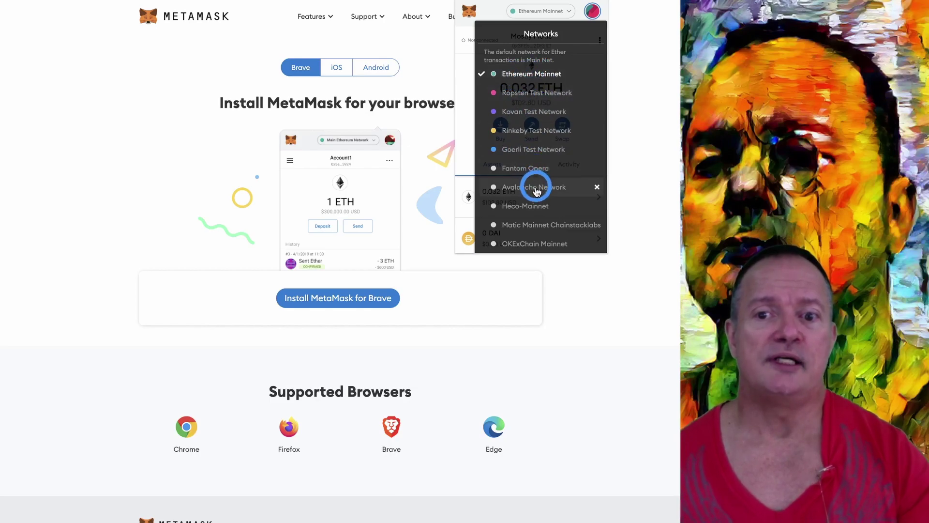
{"action": "scroll", "coordinate": [537, 193], "scroll_direction": "down", "scroll_amount": 2}
{"action": "scroll", "coordinate": [537, 193], "scroll_direction": "down", "scroll_amount": 2}
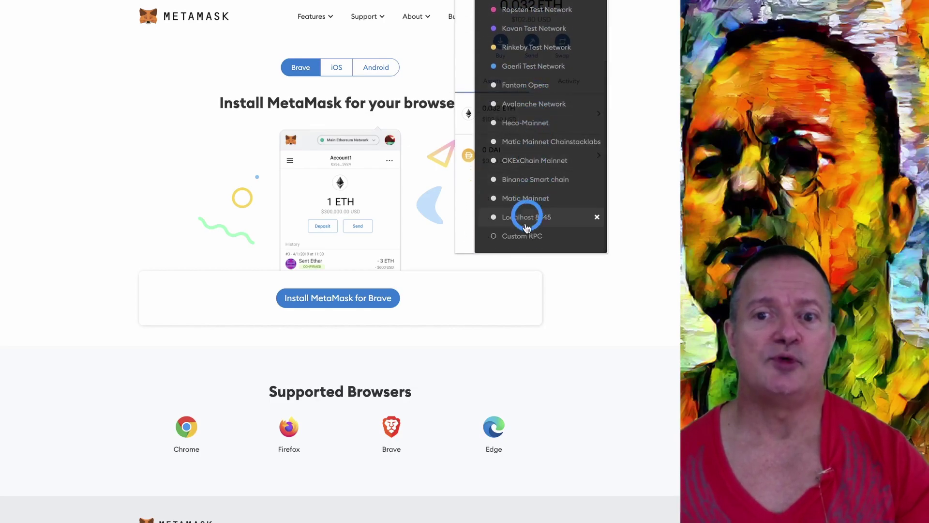
{"action": "mouse_move", "coordinate": [540, 207]}
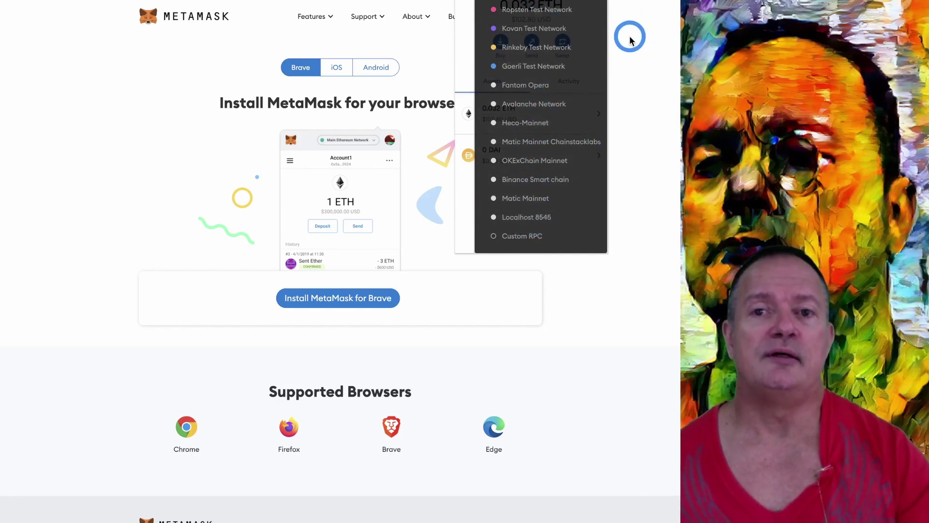
{"action": "left_click", "coordinate": [612, 20]}
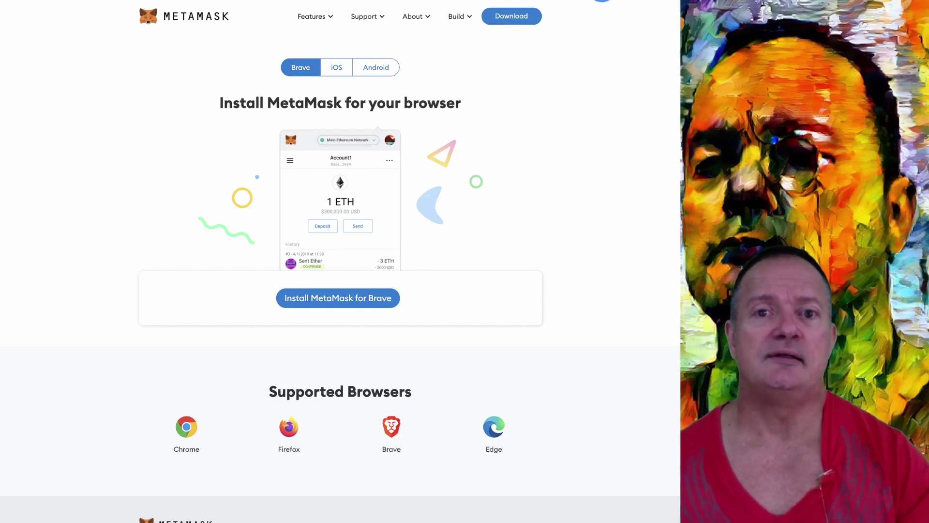
Open the wallet's network settings, view the blank form for adding a network, and close the wallet
{"action": "left_click", "coordinate": [601, 1]}
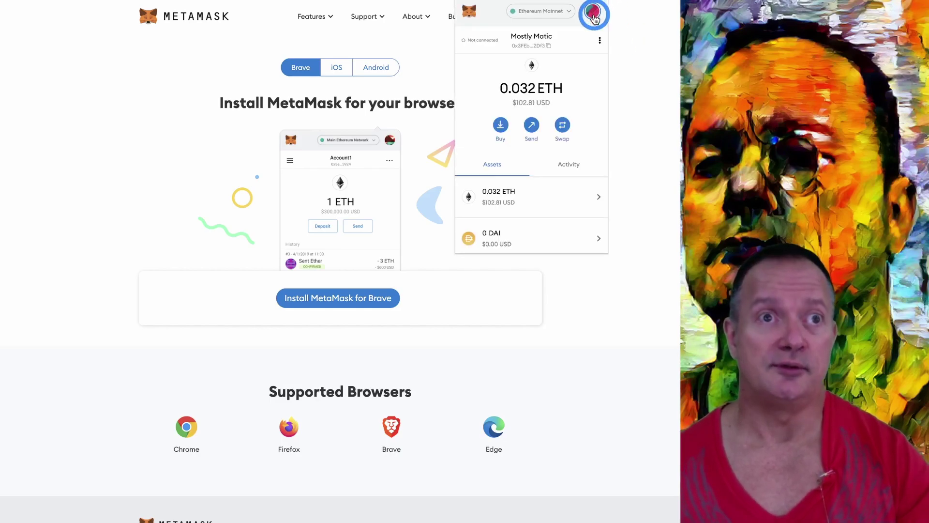
{"action": "left_click", "coordinate": [595, 13]}
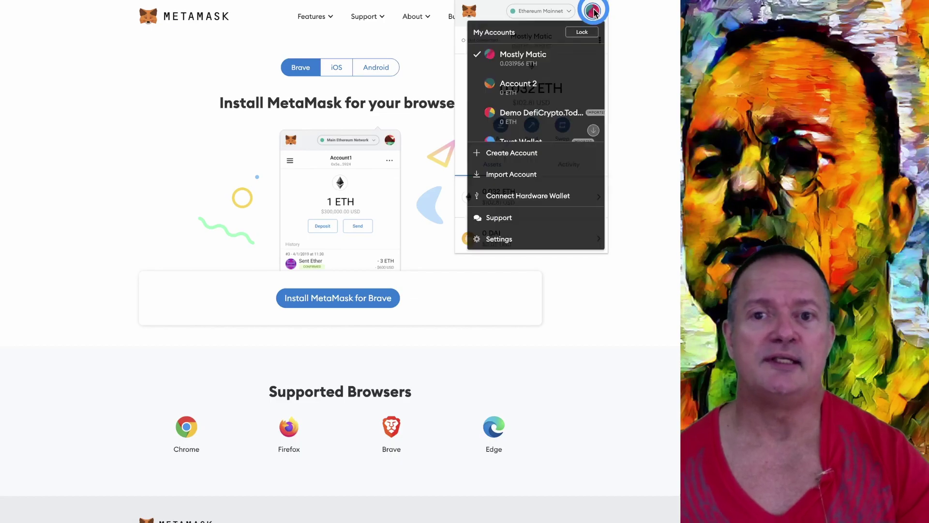
{"action": "left_click", "coordinate": [507, 237]}
{"action": "scroll", "coordinate": [533, 234], "scroll_direction": "down", "scroll_amount": 1}
{"action": "scroll", "coordinate": [536, 234], "scroll_direction": "down", "scroll_amount": 3}
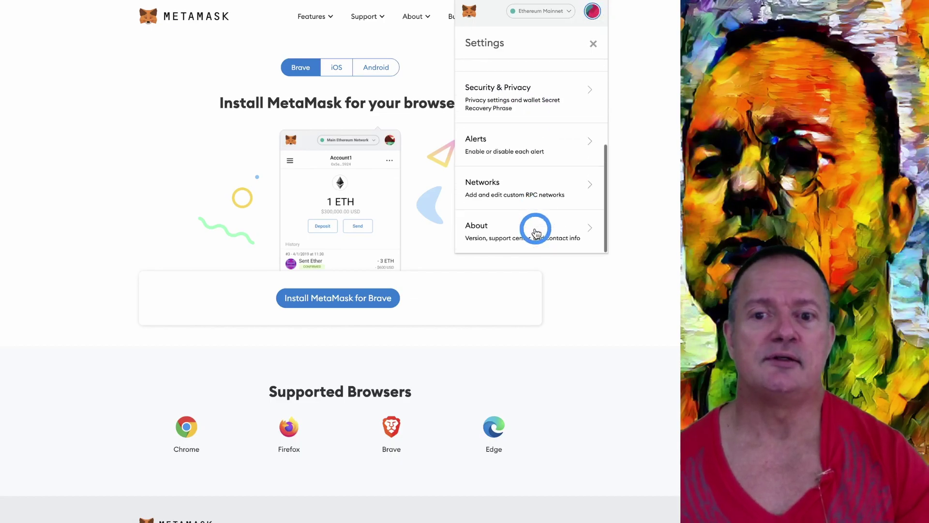
{"action": "left_click", "coordinate": [485, 189]}
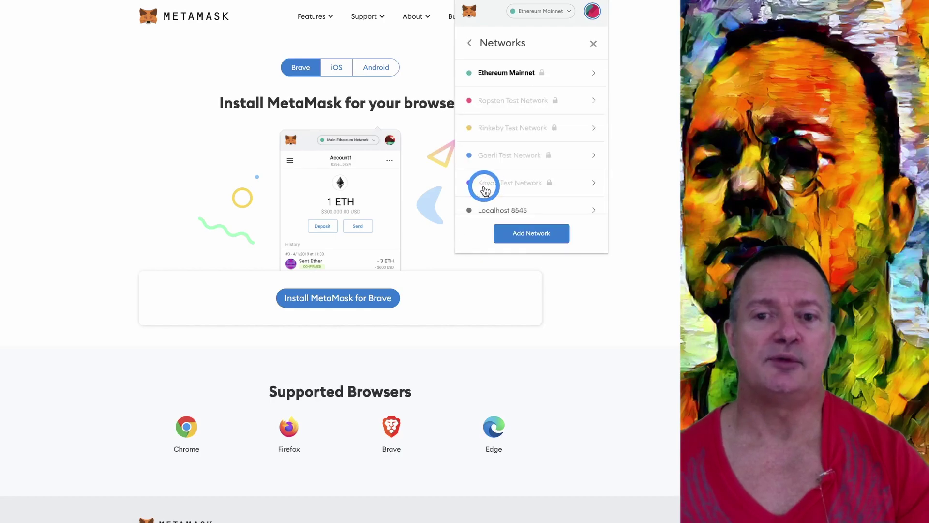
{"action": "left_click", "coordinate": [531, 235]}
{"action": "scroll", "coordinate": [542, 191], "scroll_direction": "down", "scroll_amount": 2}
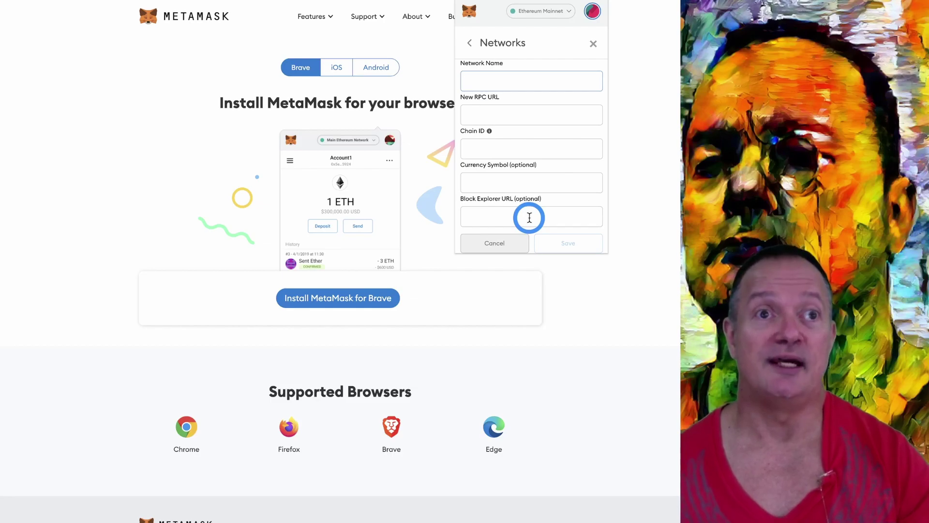
{"action": "left_click", "coordinate": [623, 167]}
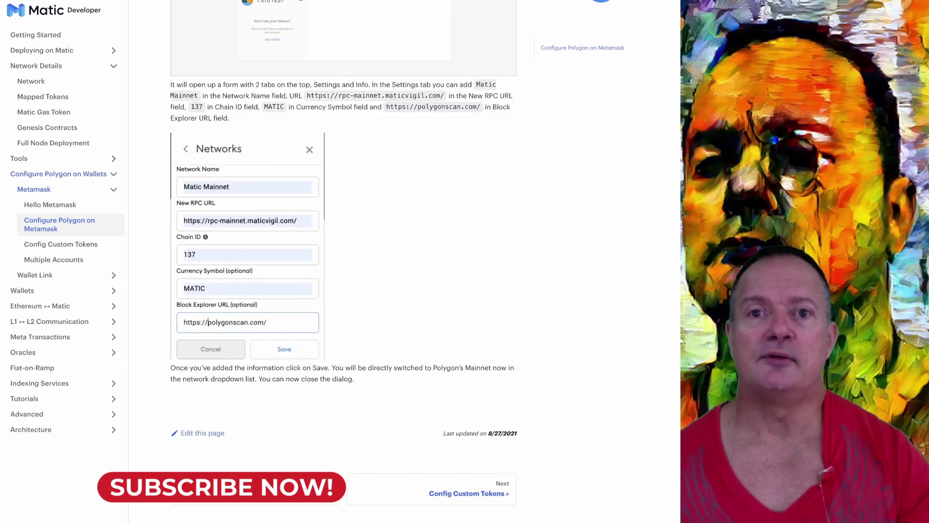
Reopen the wallet's add-network form beside the Matic guide's Configure Polygon on Metamask page to compare the fields
{"action": "left_click", "coordinate": [595, 3]}
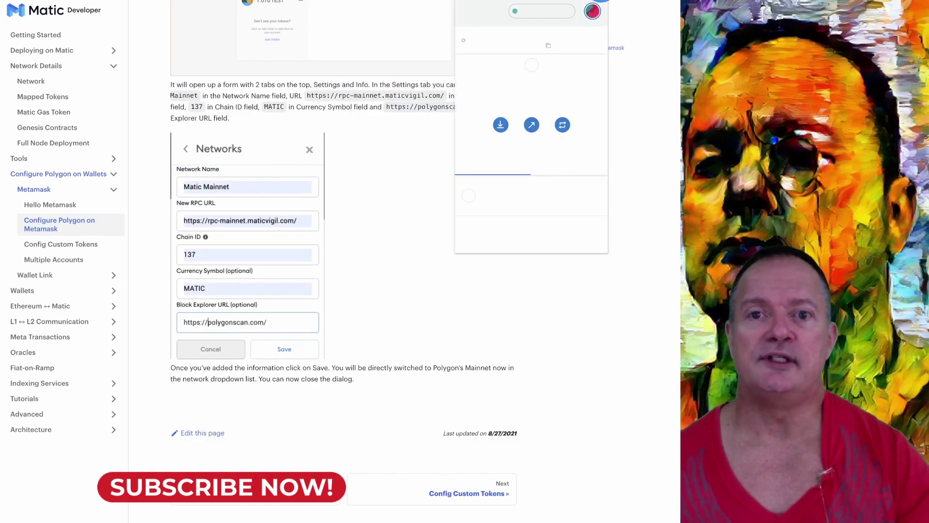
{"action": "left_click", "coordinate": [594, 13]}
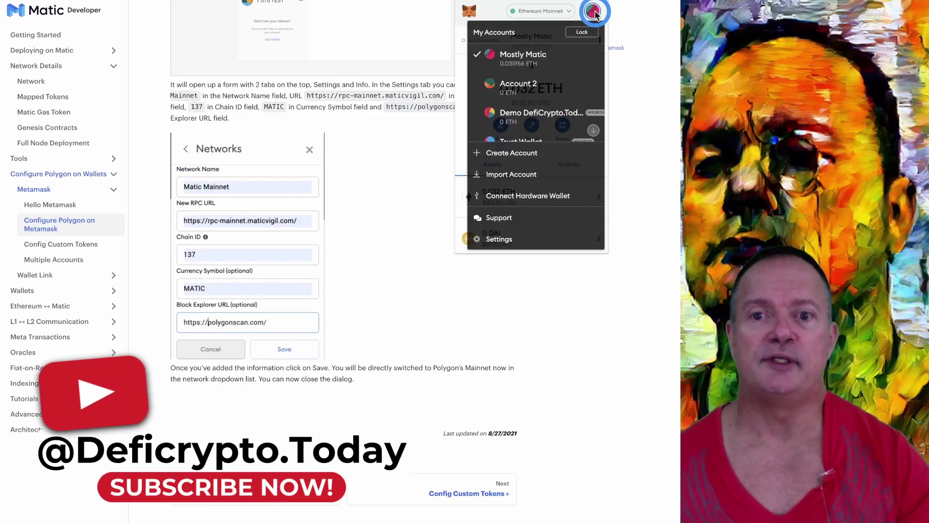
{"action": "left_click", "coordinate": [503, 240]}
{"action": "scroll", "coordinate": [530, 188], "scroll_direction": "down", "scroll_amount": 4}
{"action": "left_click", "coordinate": [496, 189]}
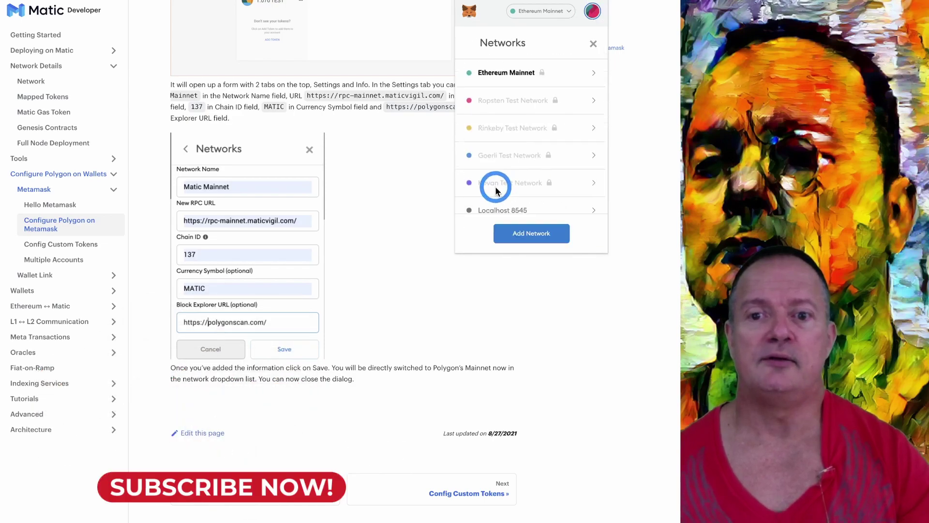
{"action": "left_click", "coordinate": [531, 233]}
{"action": "scroll", "coordinate": [547, 193], "scroll_direction": "down", "scroll_amount": 2}
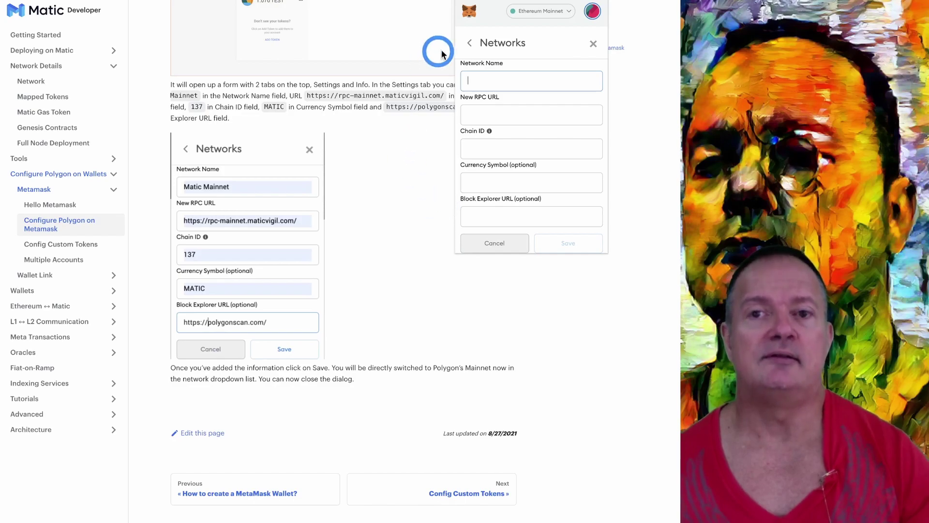
Switch the wallet to the existing Matic Mainnet network, and cancel and close the blank add-network form
{"action": "left_click", "coordinate": [537, 18]}
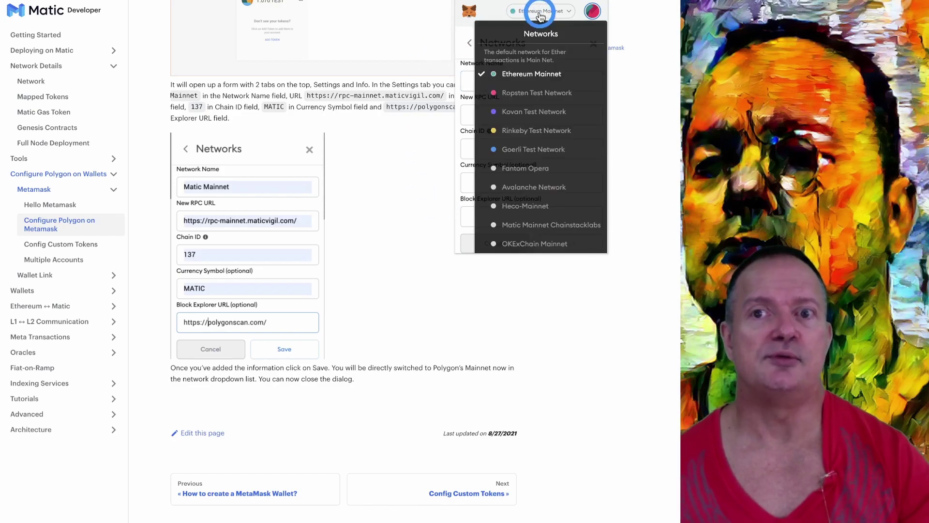
{"action": "scroll", "coordinate": [547, 147], "scroll_direction": "down", "scroll_amount": 3}
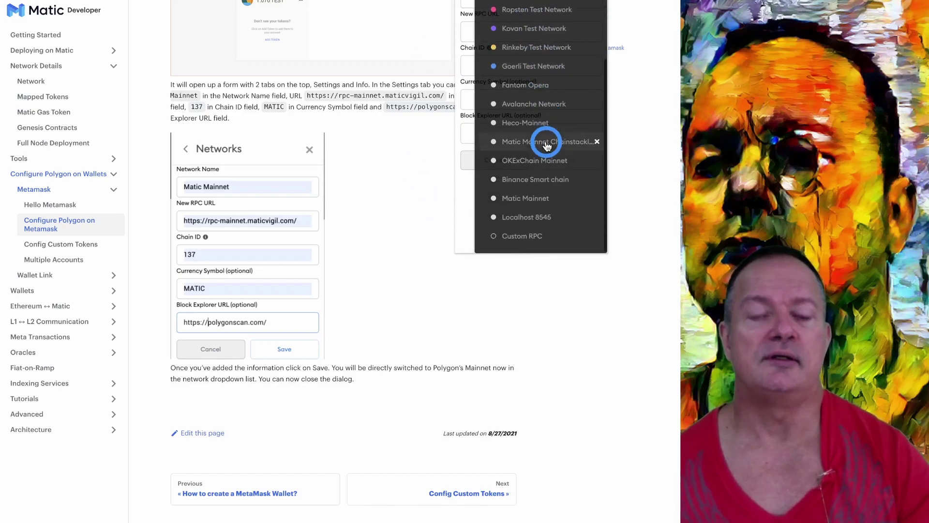
{"action": "left_click", "coordinate": [538, 203]}
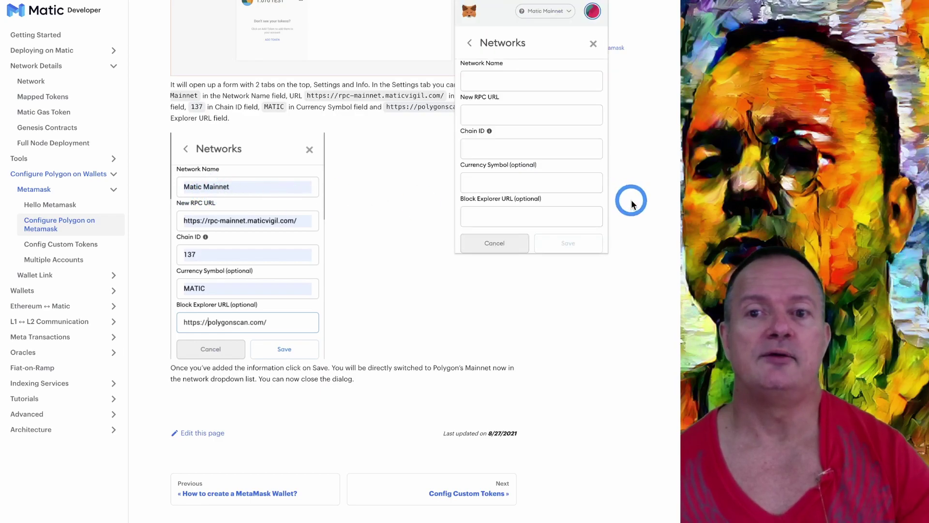
{"action": "left_click", "coordinate": [489, 242]}
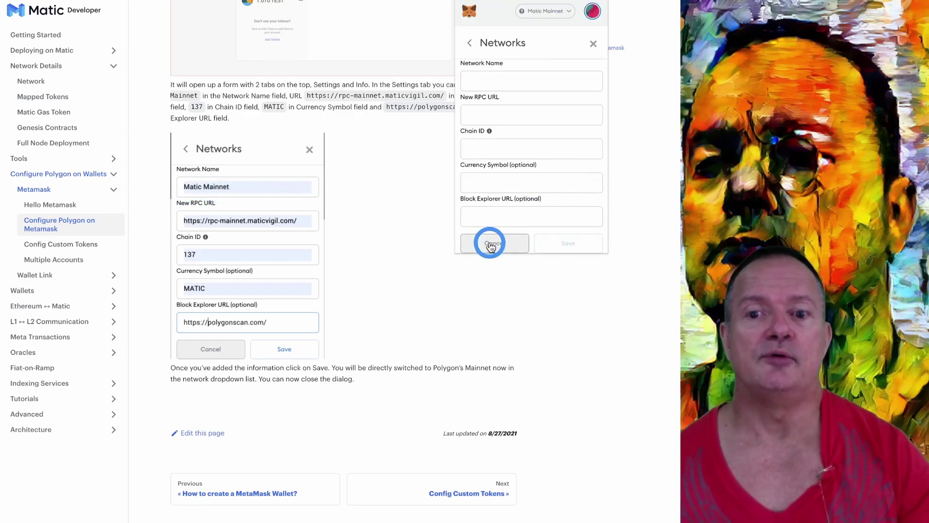
{"action": "left_click", "coordinate": [595, 43]}
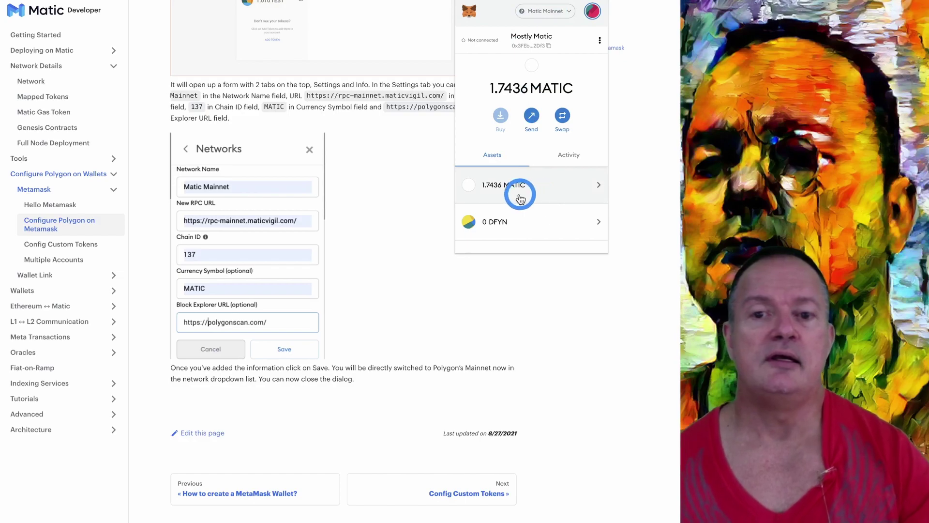
Review the wallet's token balances on Matic Mainnet, and switch the network back to Ethereum Mainnet
{"action": "scroll", "coordinate": [529, 192], "scroll_direction": "down", "scroll_amount": 1}
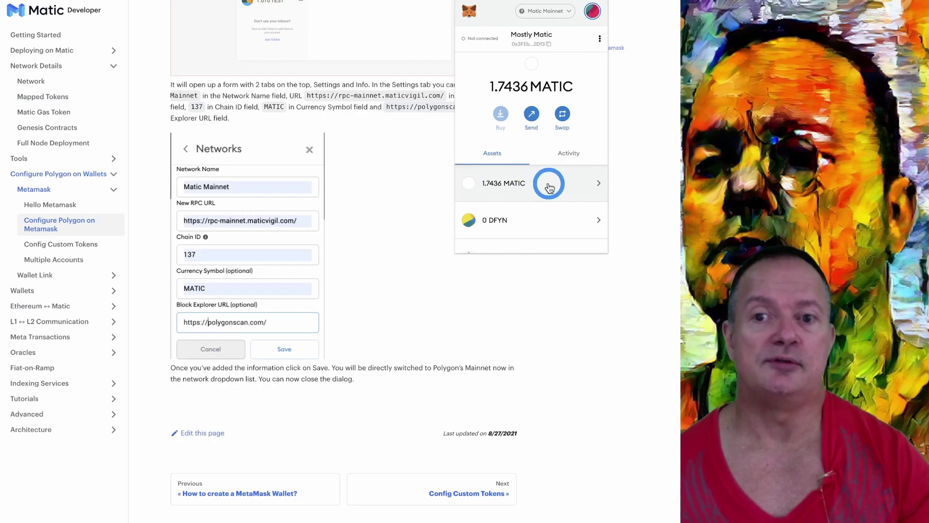
{"action": "scroll", "coordinate": [561, 183], "scroll_direction": "down", "scroll_amount": 2}
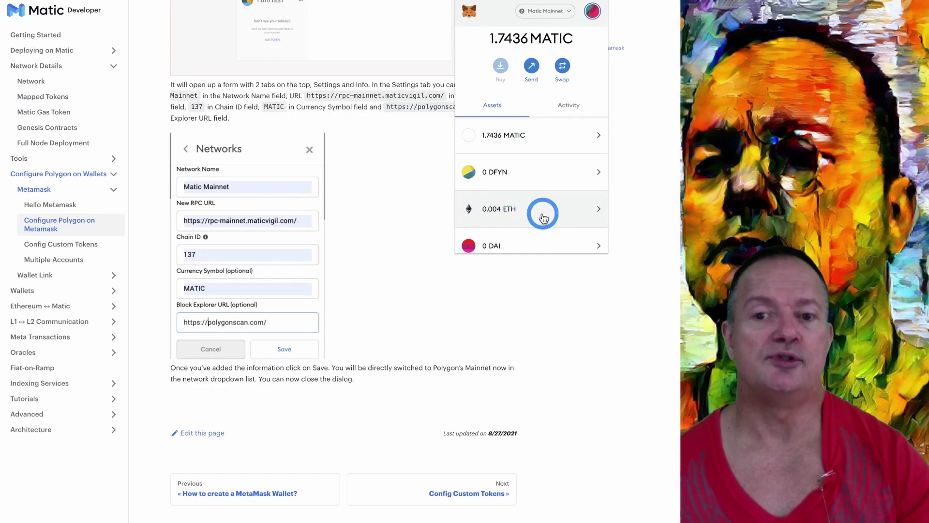
{"action": "scroll", "coordinate": [530, 215], "scroll_direction": "down", "scroll_amount": 1}
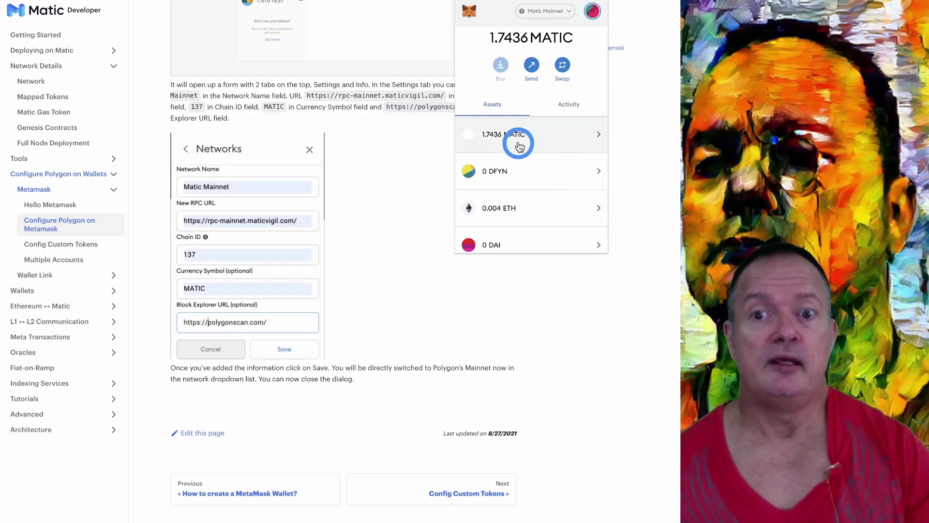
{"action": "scroll", "coordinate": [513, 139], "scroll_direction": "down", "scroll_amount": 1}
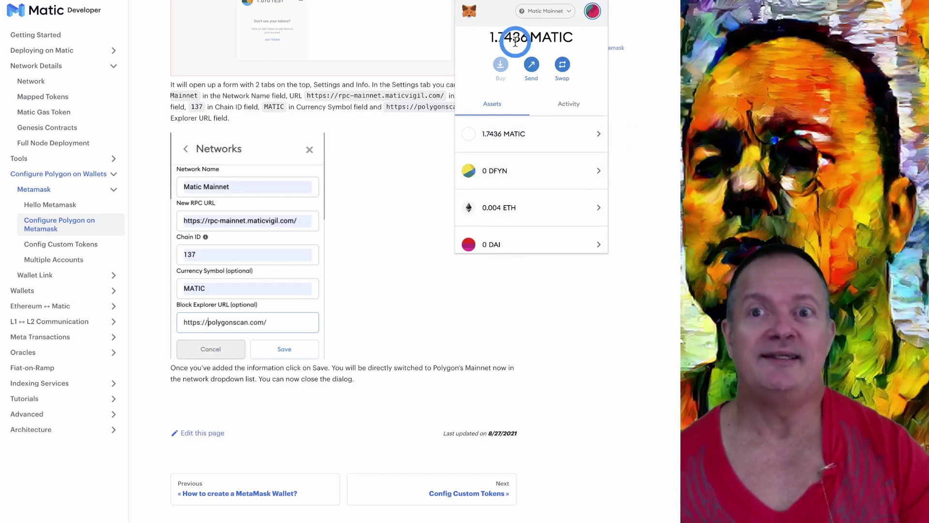
{"action": "left_click", "coordinate": [541, 14]}
{"action": "left_click", "coordinate": [529, 77]}
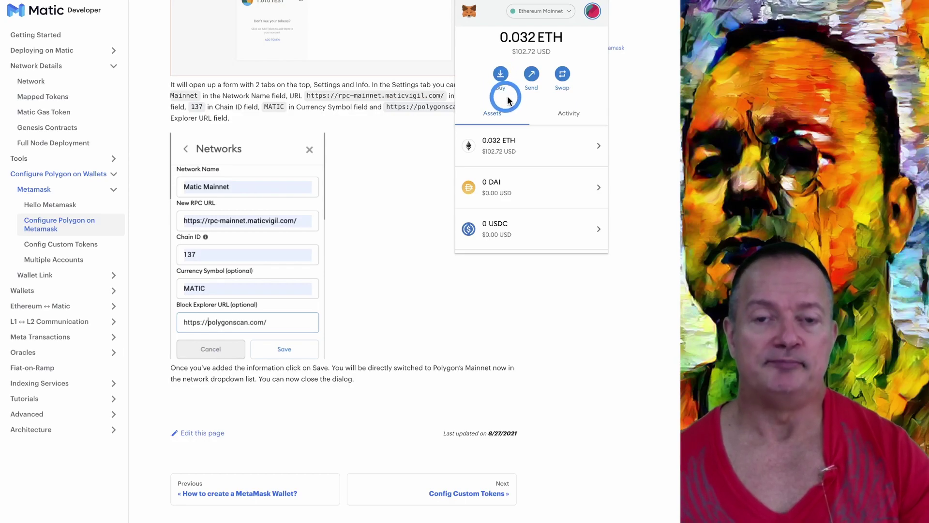
Close the wallet, switch to the Polygon Bridge page, and fill in the maximum Ether amount for a transfer from Ethereum to Polygon
{"action": "left_click", "coordinate": [636, 69]}
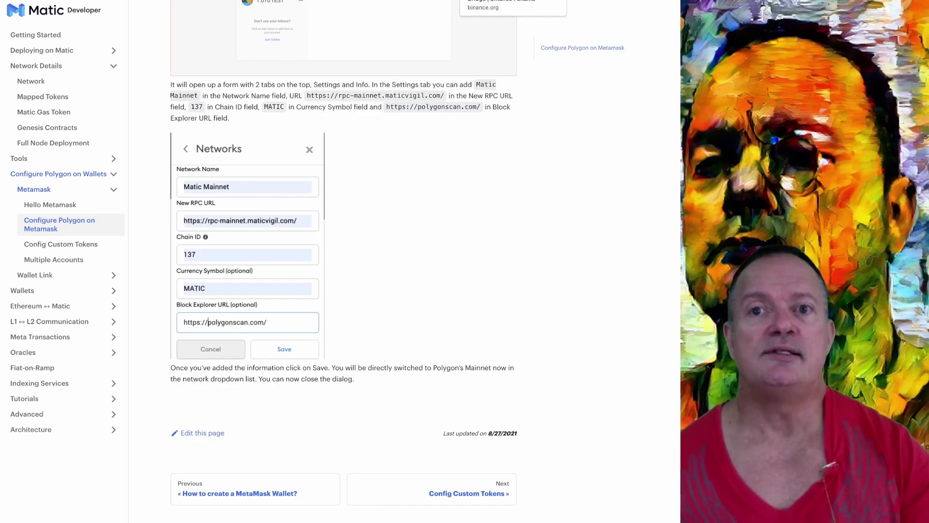
{"action": "left_click", "coordinate": [591, 2]}
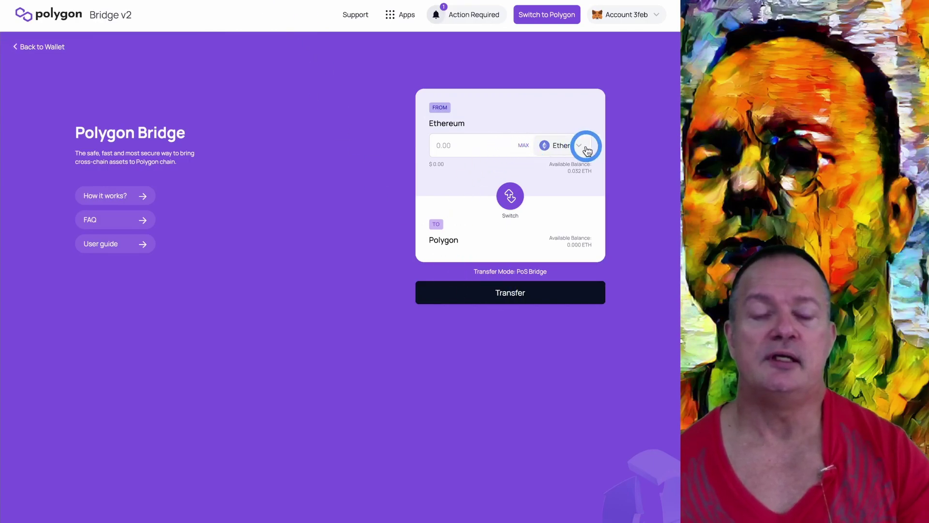
{"action": "left_click", "coordinate": [523, 145]}
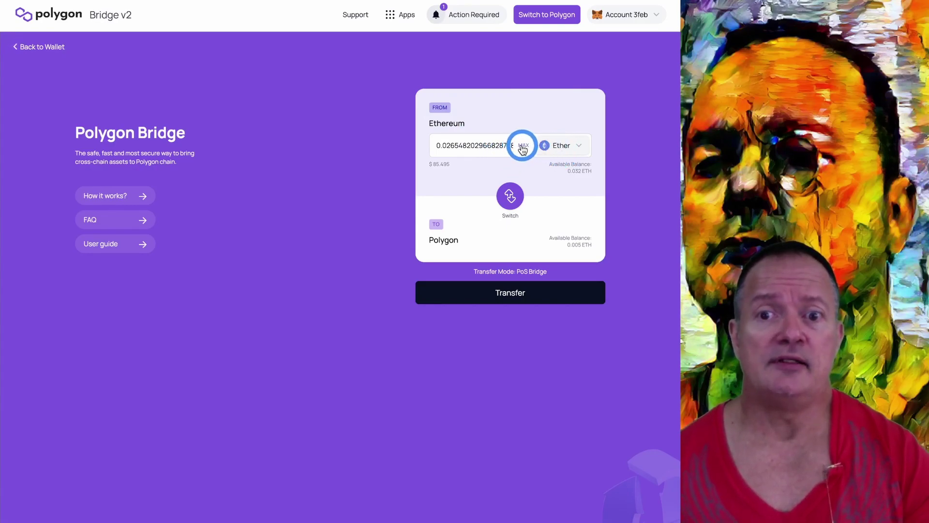
{"action": "left_click", "coordinate": [524, 148]}
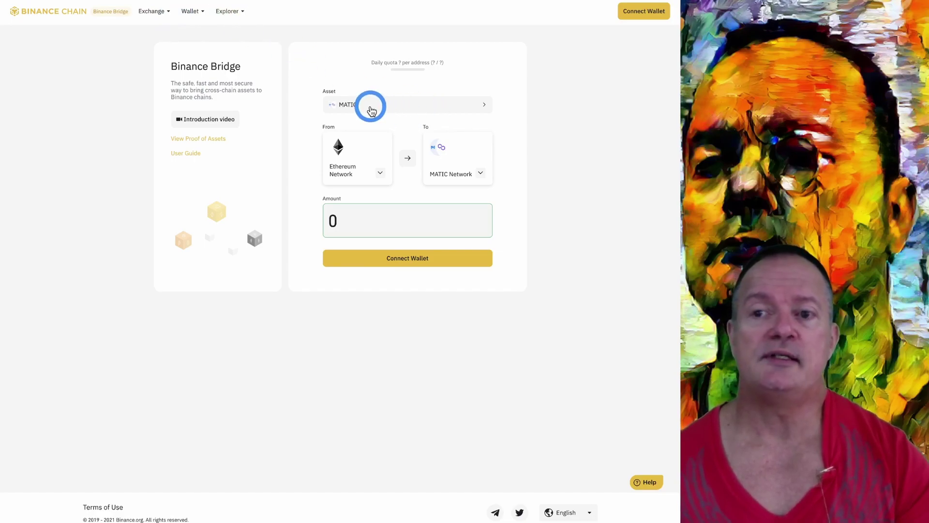
On the Binance Bridge, view the asset picker, keep MATIC selected, and enter an amount of 1000 for Ethereum Network to MATIC Network
{"action": "left_click", "coordinate": [390, 106]}
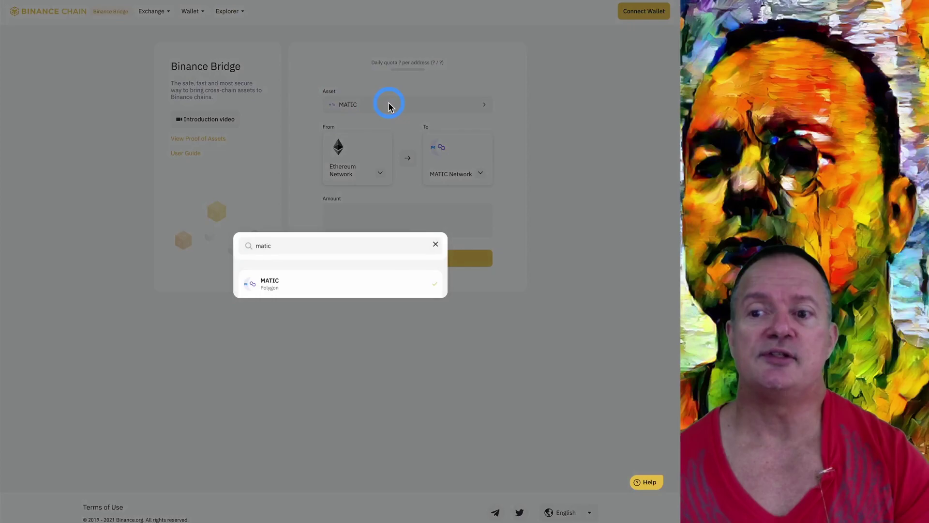
{"action": "left_click", "coordinate": [436, 244]}
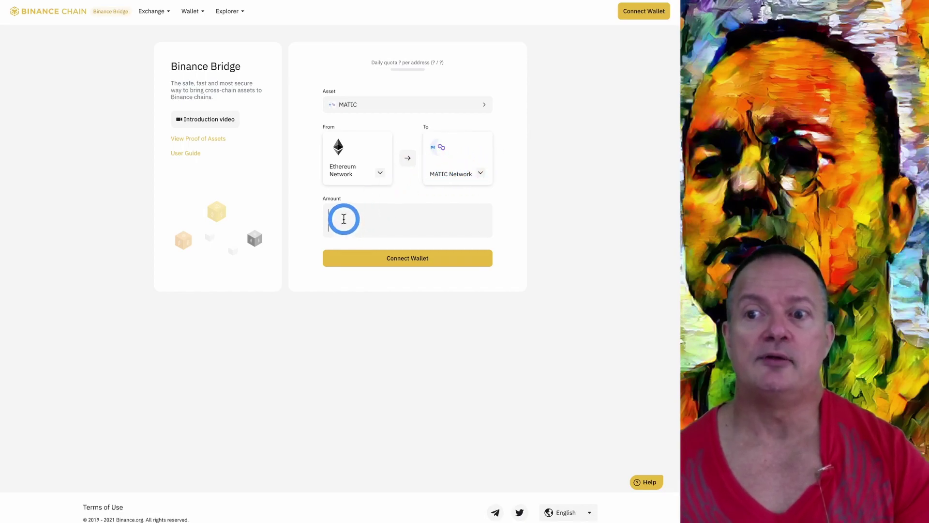
{"action": "left_click", "coordinate": [345, 218]}
{"action": "type", "text": "10"}
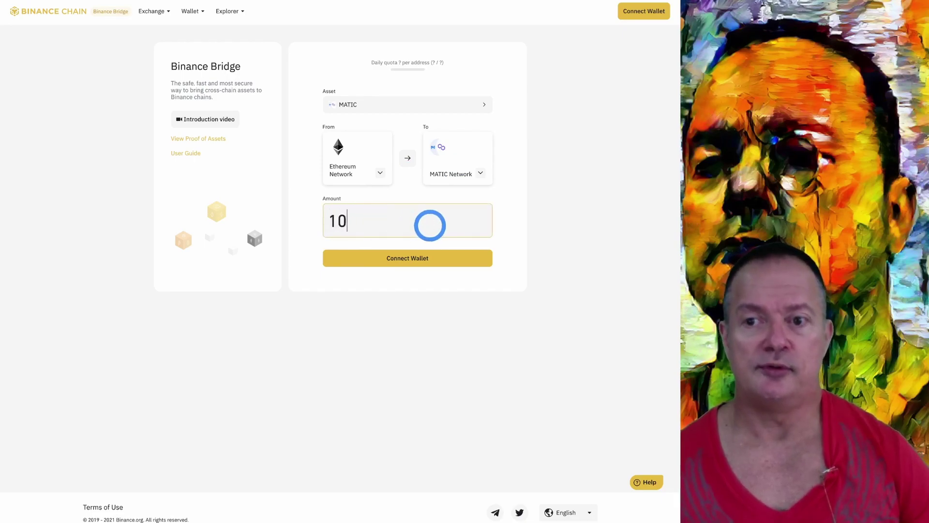
{"action": "type", "text": "00"}
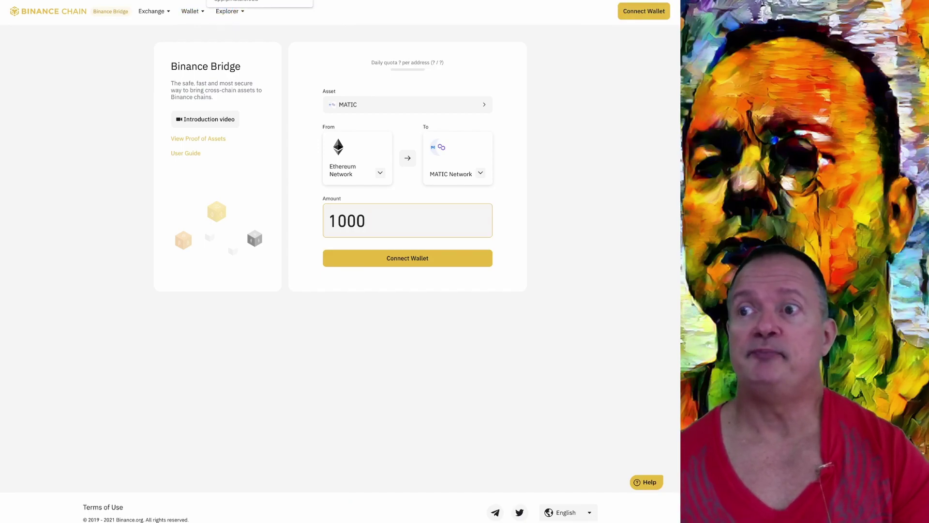
Switch to the Pinata site and look at its free sign-up and pricing options for NFT media storage
{"action": "left_click", "coordinate": [164, 0]}
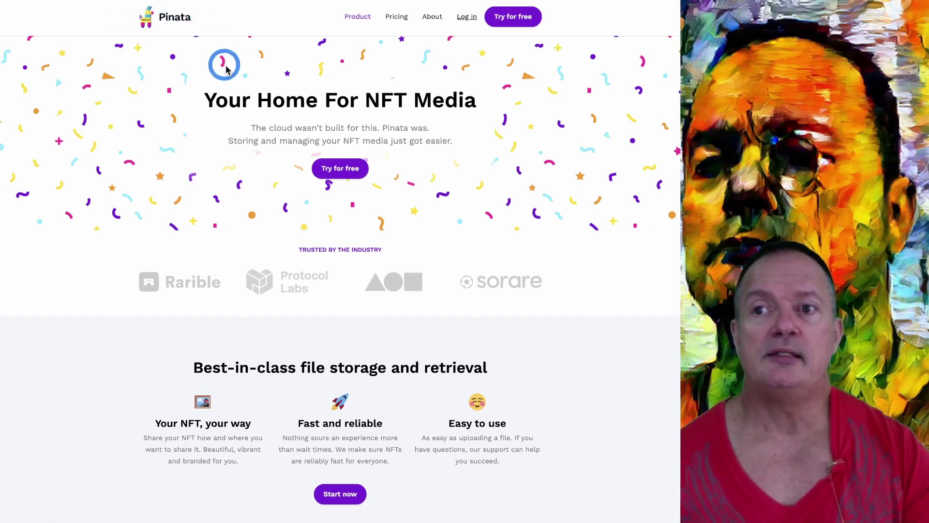
{"action": "left_click", "coordinate": [339, 171]}
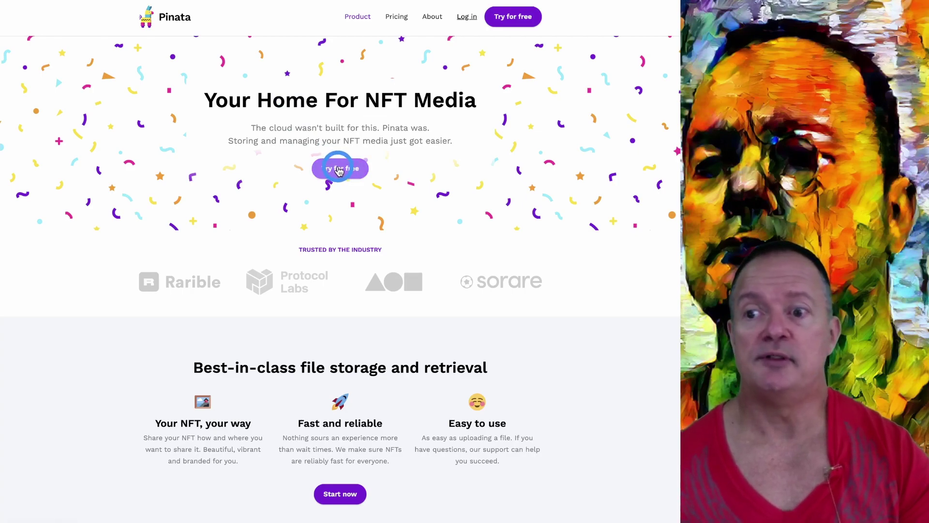
{"action": "left_click", "coordinate": [398, 18]}
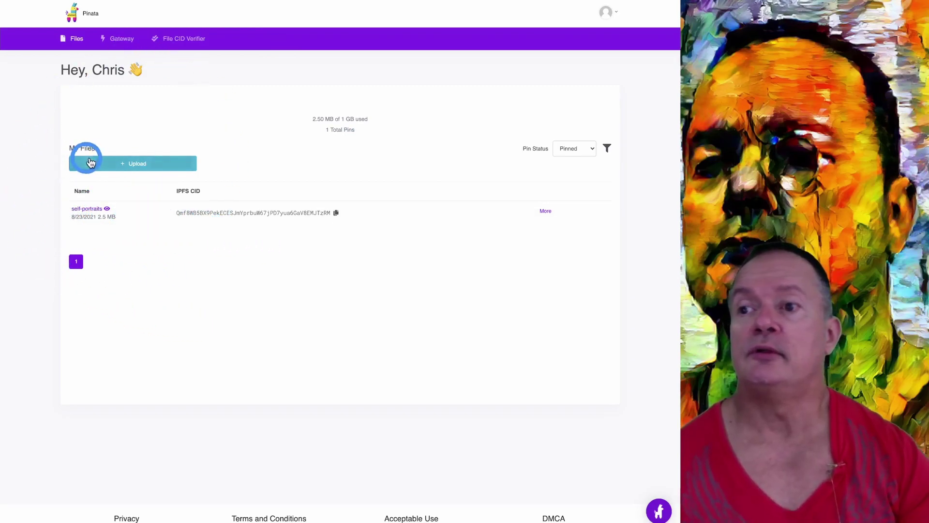
Start a single-file upload in the Pinata file manager and choose Monocle Self-Portrait 3.jpeg from the self-portraits folder
{"action": "left_click", "coordinate": [140, 167]}
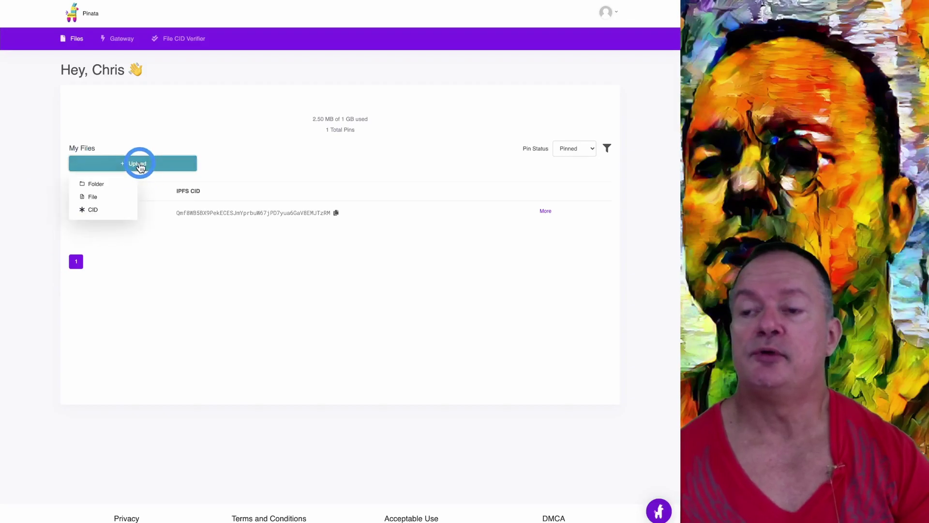
{"action": "left_click", "coordinate": [93, 195]}
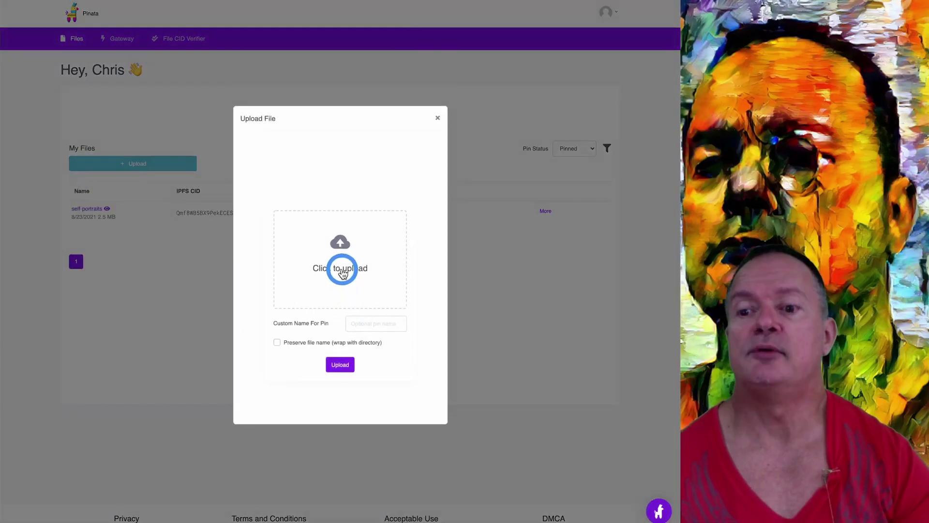
{"action": "left_click", "coordinate": [341, 240]}
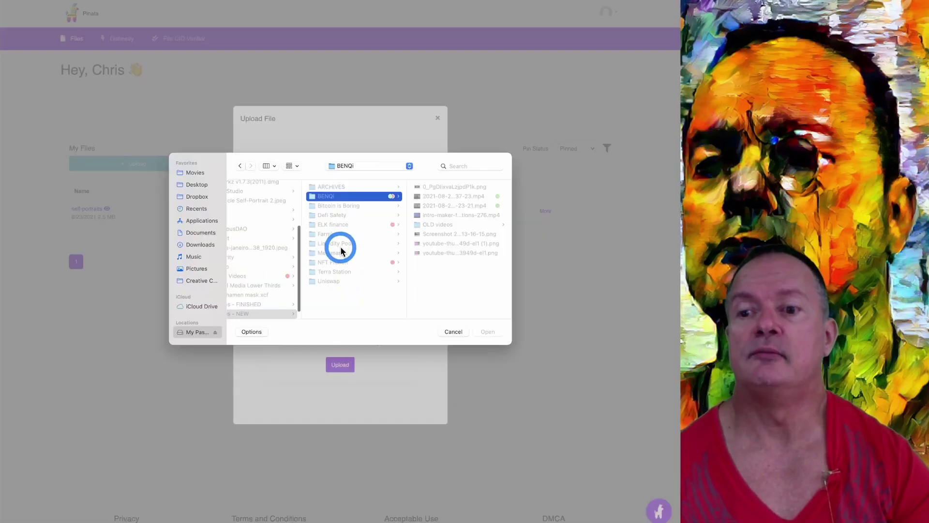
{"action": "left_click", "coordinate": [334, 205]}
{"action": "left_click", "coordinate": [458, 207]}
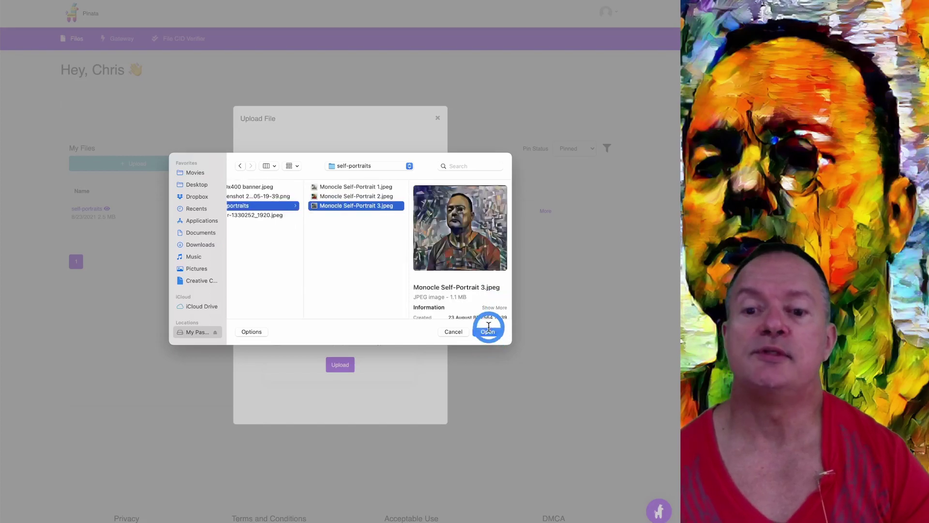
{"action": "left_click", "coordinate": [488, 332]}
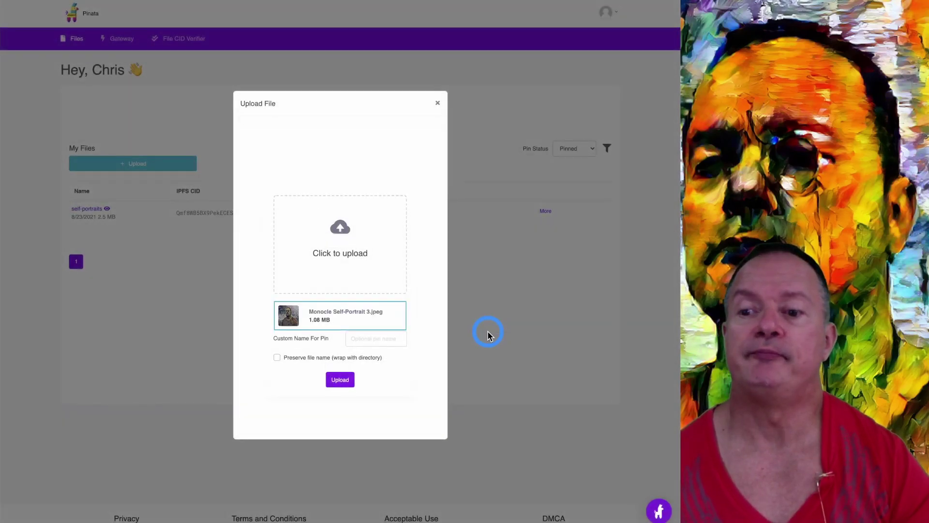
Upload the chosen image with its file name preserved, and copy the new file's IPFS CID
{"action": "left_click", "coordinate": [277, 357]}
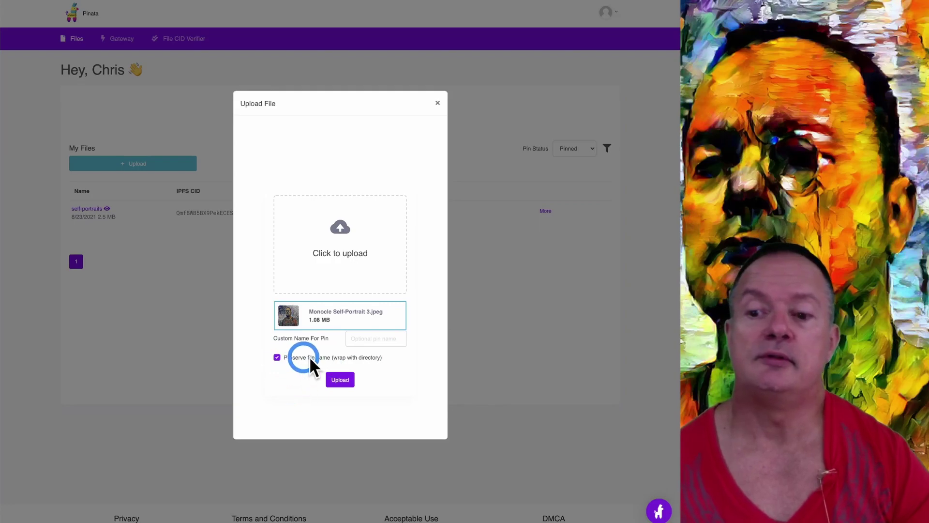
{"action": "left_click", "coordinate": [341, 379]}
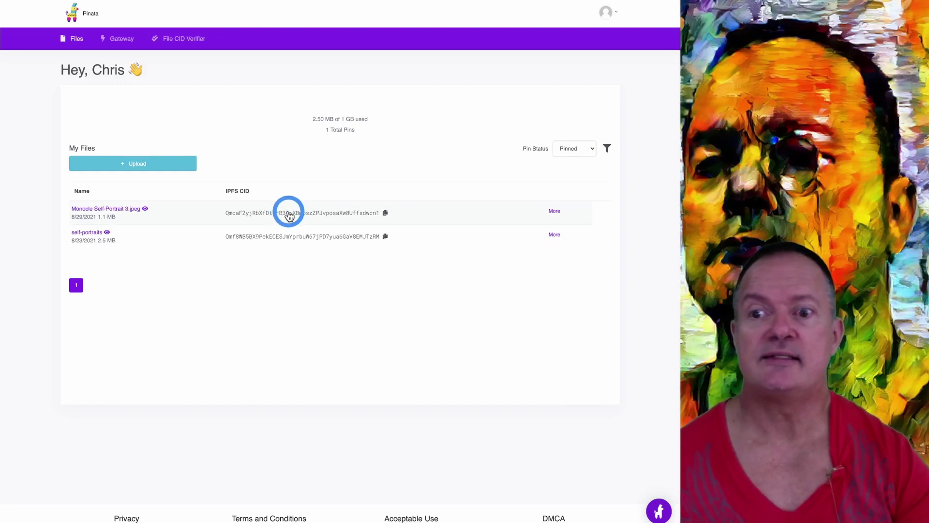
{"action": "left_click", "coordinate": [385, 214]}
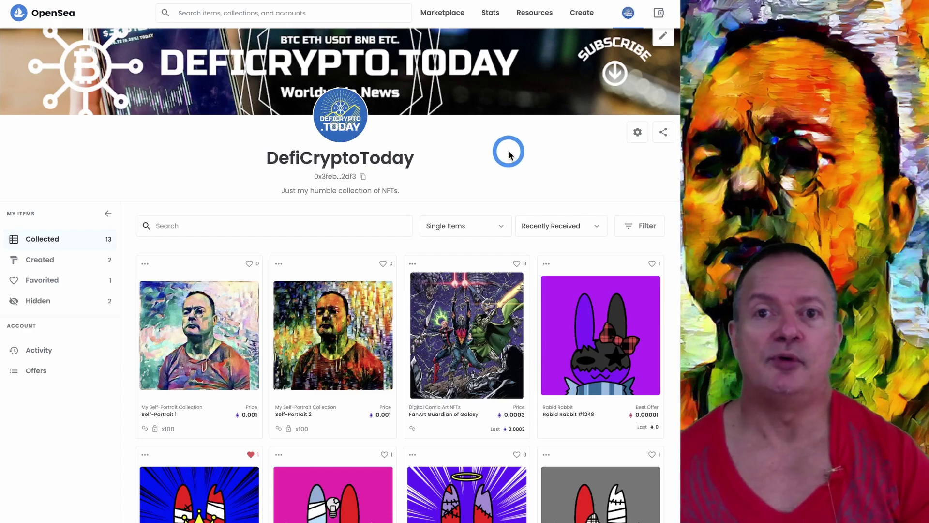
Go to My Collections on OpenSea, open the form for creating a collection, and review its image, name, URL and description fields
{"action": "mouse_move", "coordinate": [628, 14]}
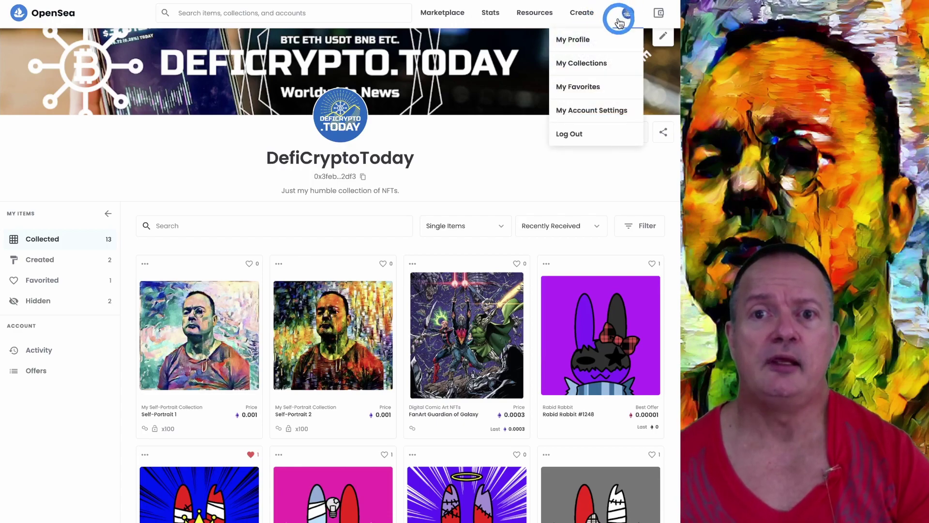
{"action": "left_click", "coordinate": [587, 64]}
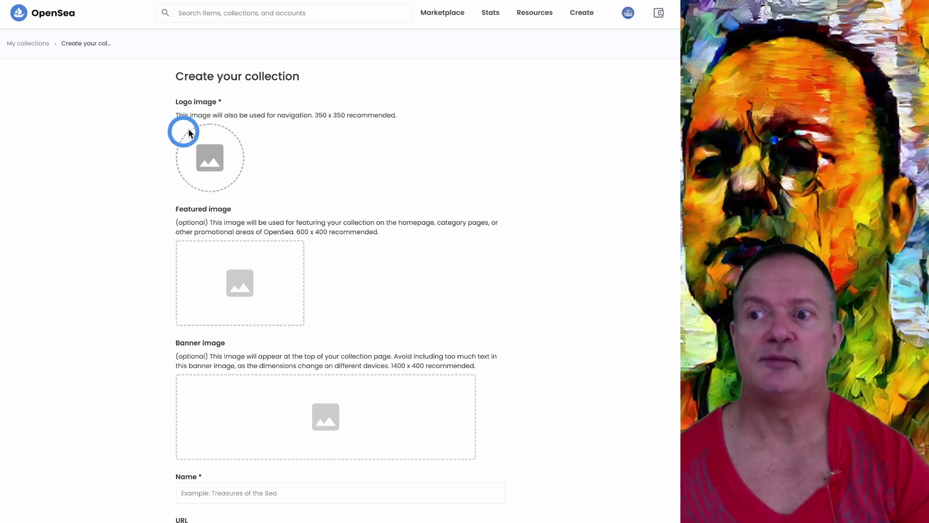
{"action": "scroll", "coordinate": [296, 174], "scroll_direction": "down", "scroll_amount": 2}
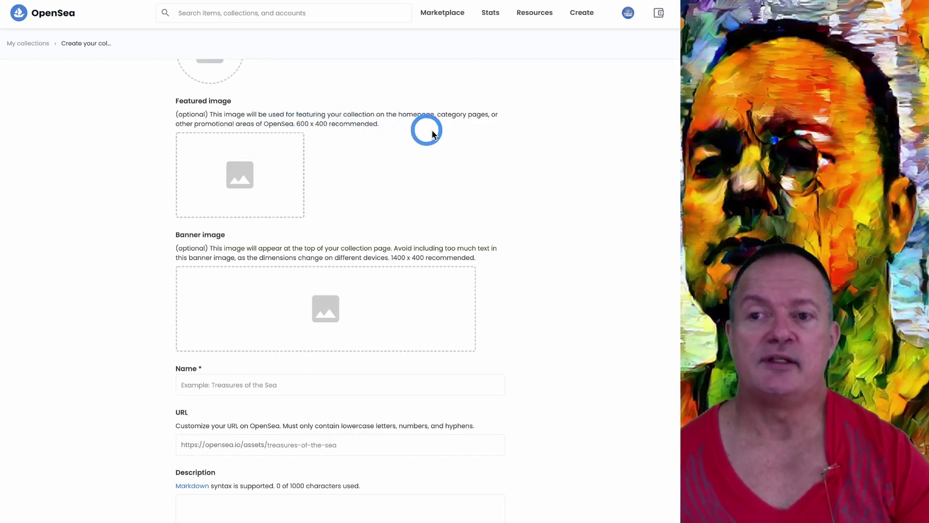
{"action": "scroll", "coordinate": [368, 157], "scroll_direction": "down", "scroll_amount": 2}
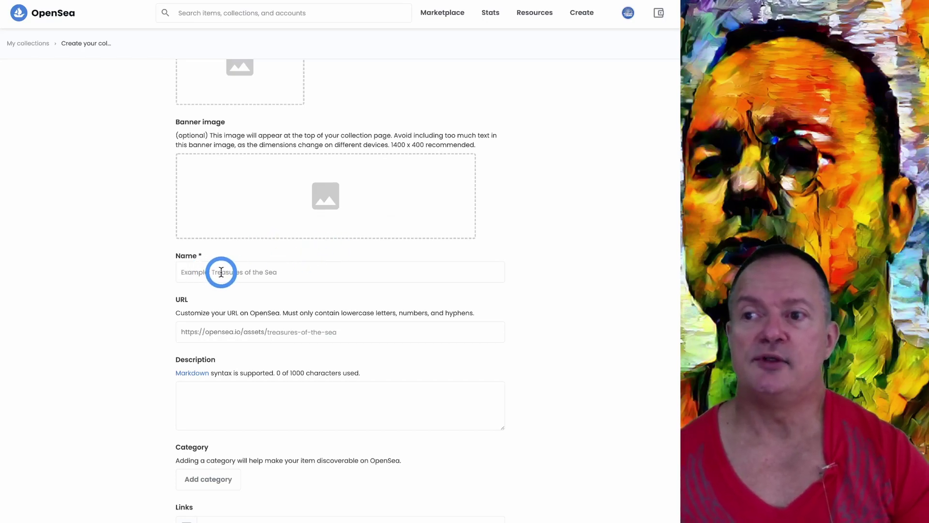
{"action": "scroll", "coordinate": [243, 272], "scroll_direction": "down", "scroll_amount": 2}
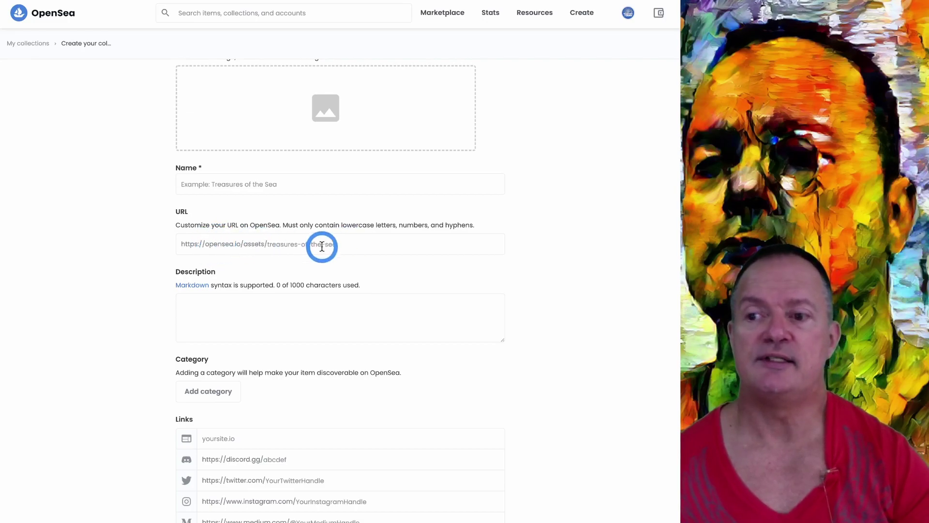
{"action": "scroll", "coordinate": [322, 247], "scroll_direction": "down", "scroll_amount": 2}
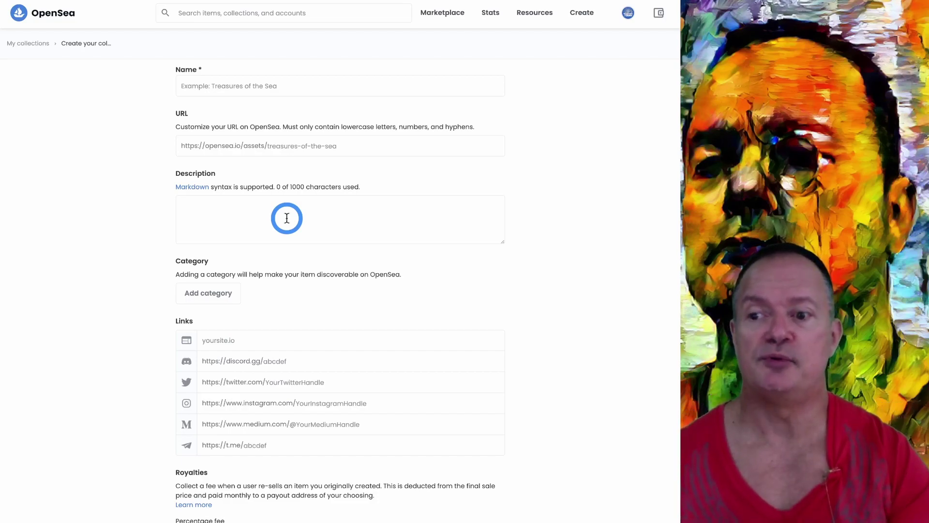
{"action": "scroll", "coordinate": [344, 261], "scroll_direction": "down", "scroll_amount": 1}
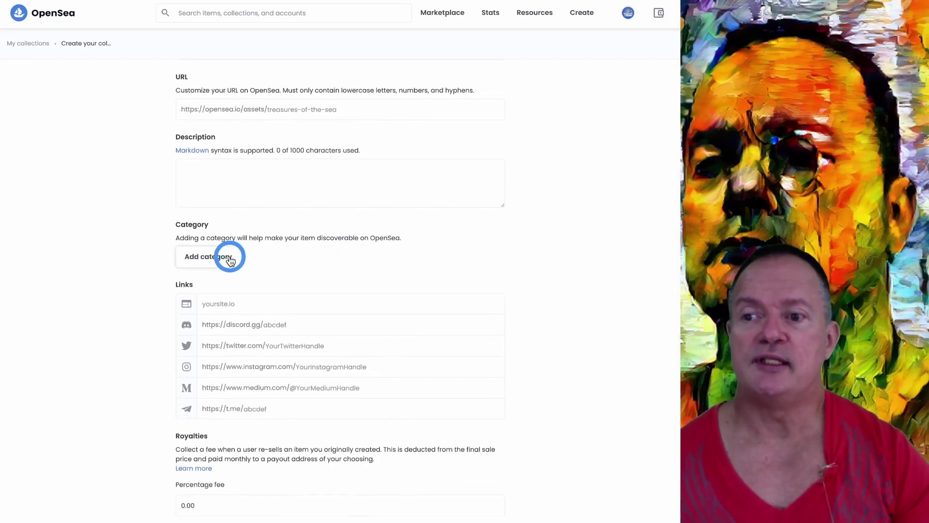
View the available categories for the new collection and close the list without choosing one
{"action": "left_click", "coordinate": [231, 261]}
{"action": "scroll", "coordinate": [247, 264], "scroll_direction": "down", "scroll_amount": 1}
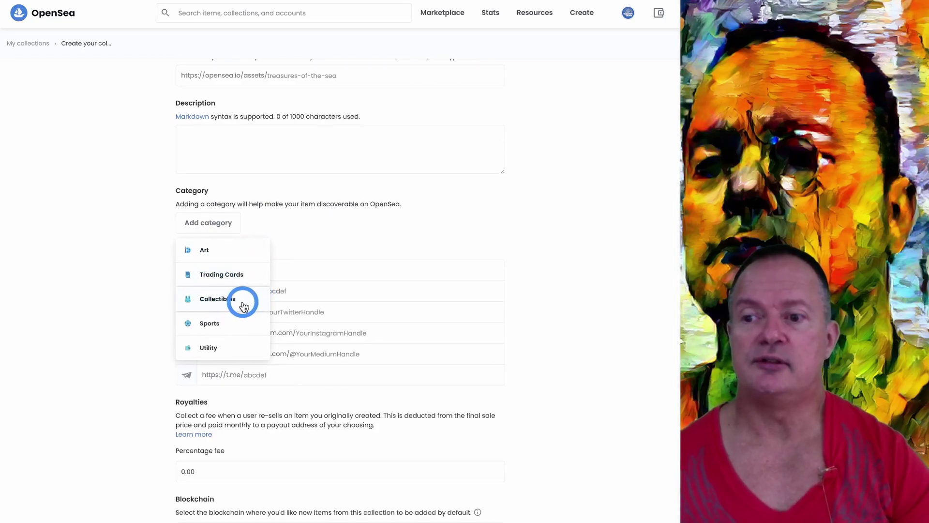
{"action": "scroll", "coordinate": [244, 327], "scroll_direction": "down", "scroll_amount": 1}
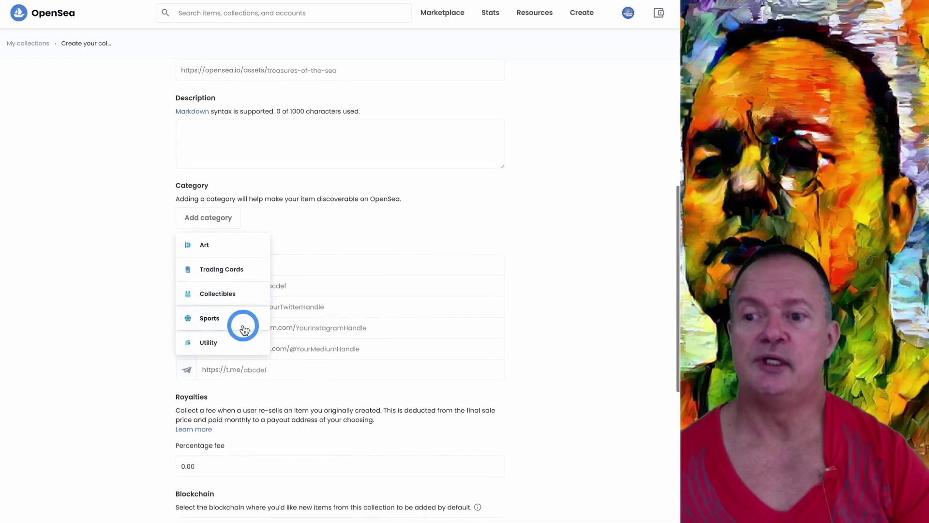
{"action": "scroll", "coordinate": [245, 329], "scroll_direction": "down", "scroll_amount": 1}
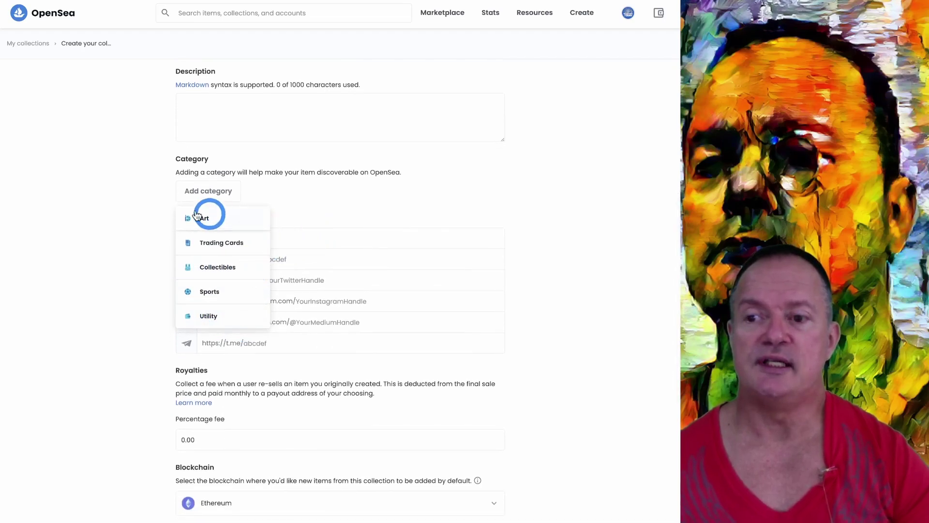
{"action": "left_click", "coordinate": [138, 273]}
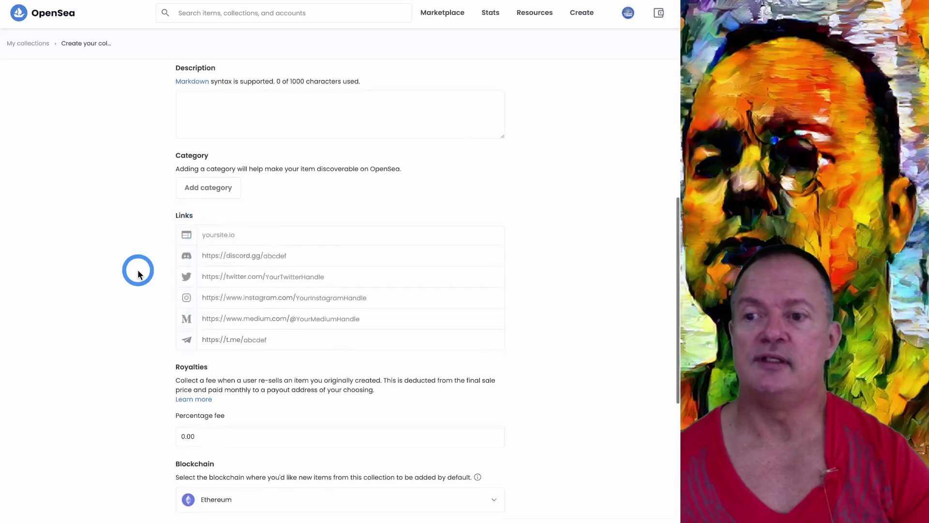
Set the collection's royalty percentage fee to 5
{"action": "scroll", "coordinate": [298, 231], "scroll_direction": "down", "scroll_amount": 1}
{"action": "scroll", "coordinate": [301, 231], "scroll_direction": "down", "scroll_amount": 1}
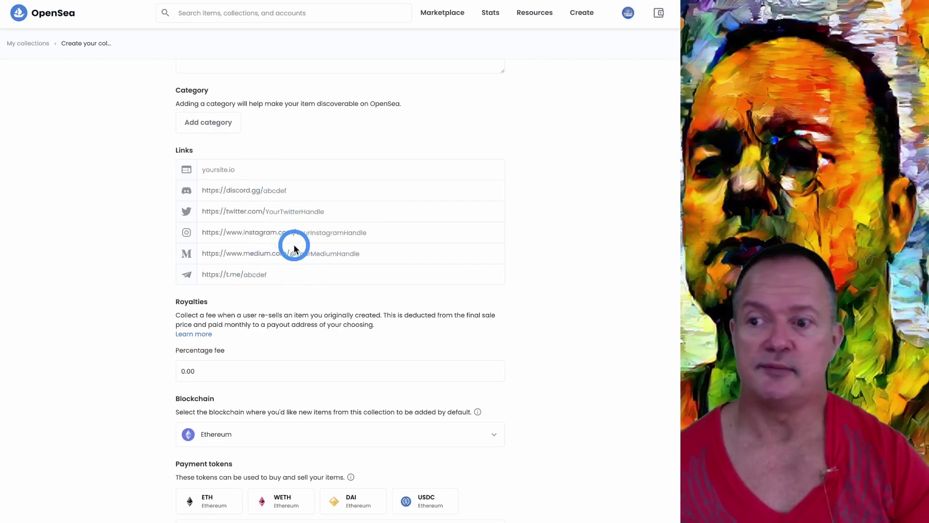
{"action": "scroll", "coordinate": [300, 249], "scroll_direction": "down", "scroll_amount": 3}
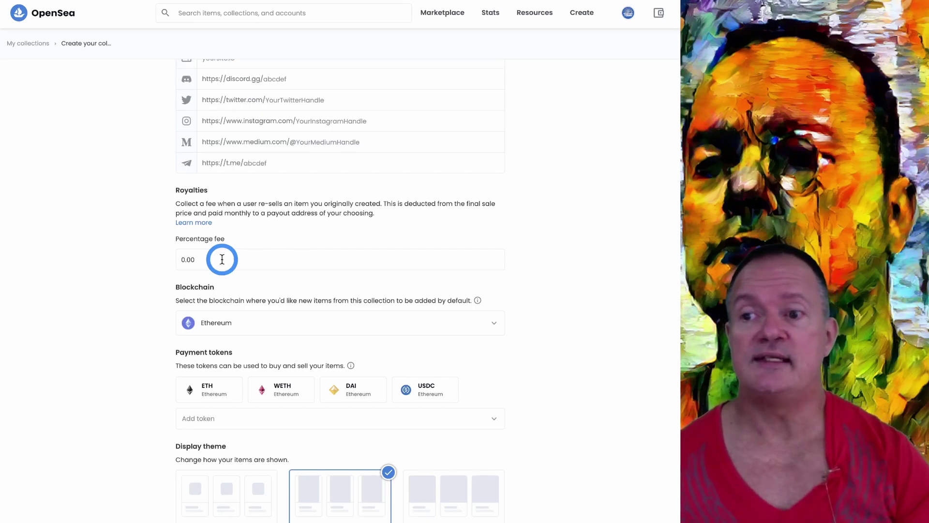
{"action": "left_click", "coordinate": [258, 262]}
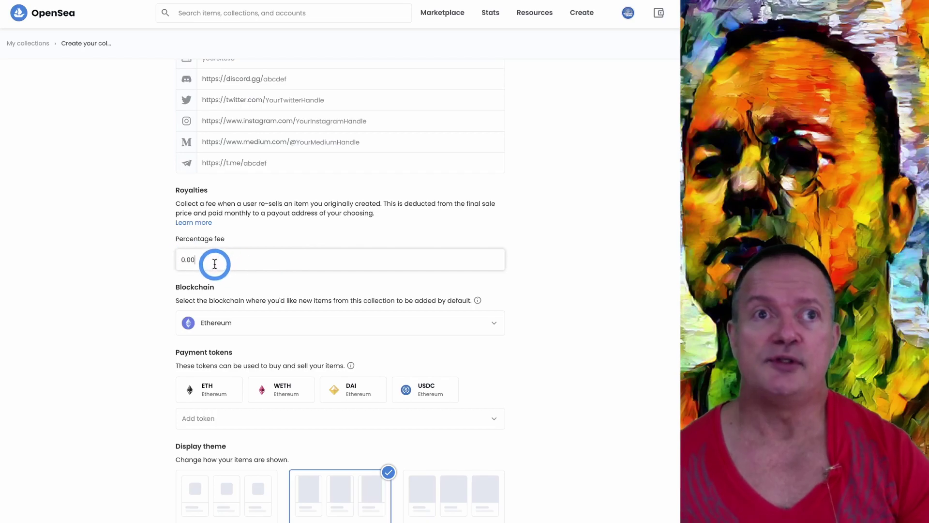
{"action": "left_click_drag", "start_coordinate": [218, 256], "coordinate": [174, 257]}
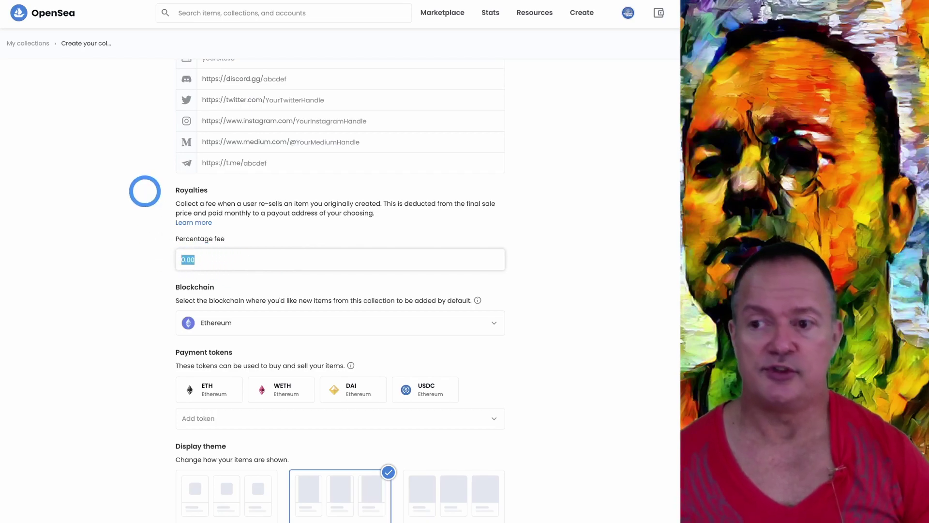
{"action": "type", "text": "5"}
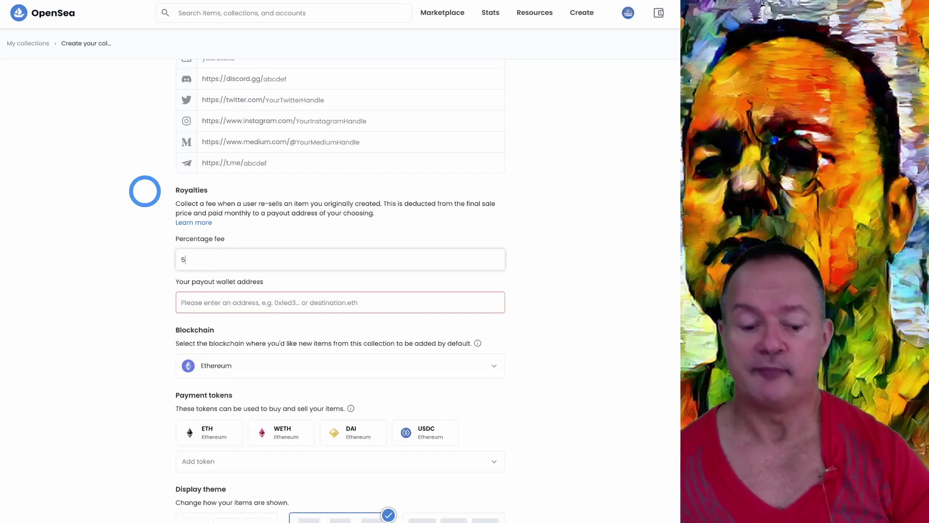
Set the collection's royalty percentage fee to 10
{"action": "key", "text": "BackSpace"}
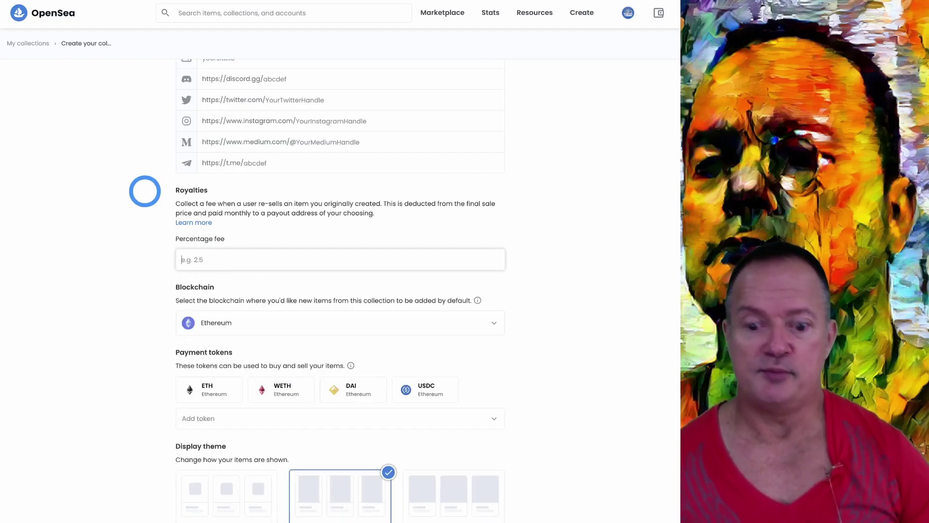
{"action": "type", "text": "10"}
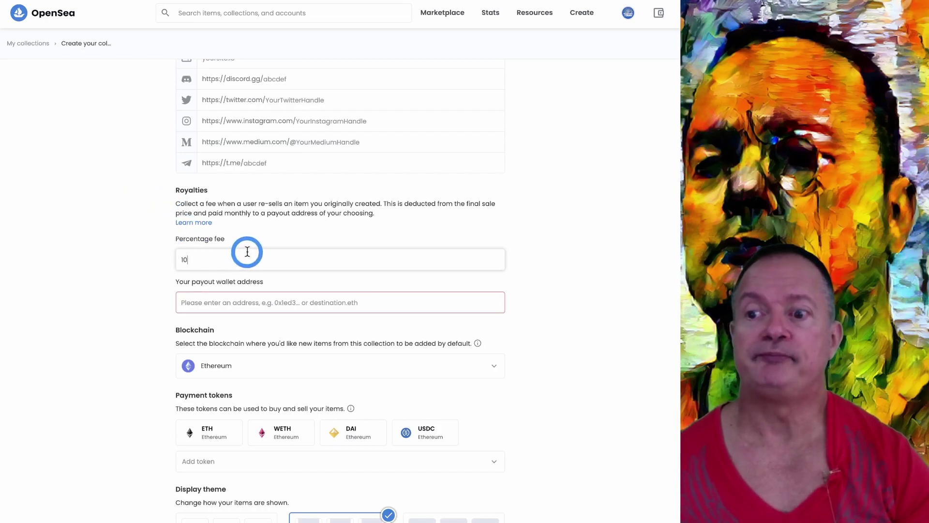
{"action": "scroll", "coordinate": [247, 252], "scroll_direction": "down", "scroll_amount": 1}
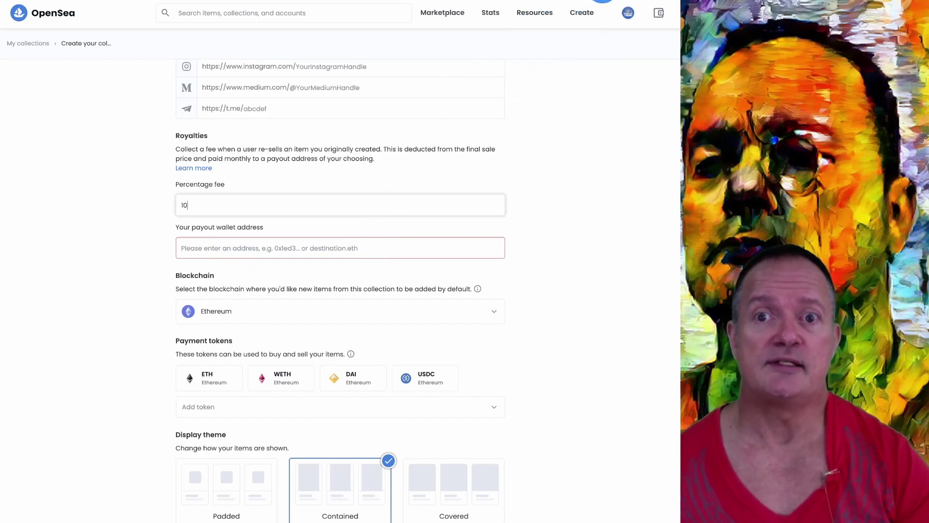
Copy the Mostly Matic account's wallet address from MetaMask and return to the collection's payout wallet address field
{"action": "left_click", "coordinate": [603, 1]}
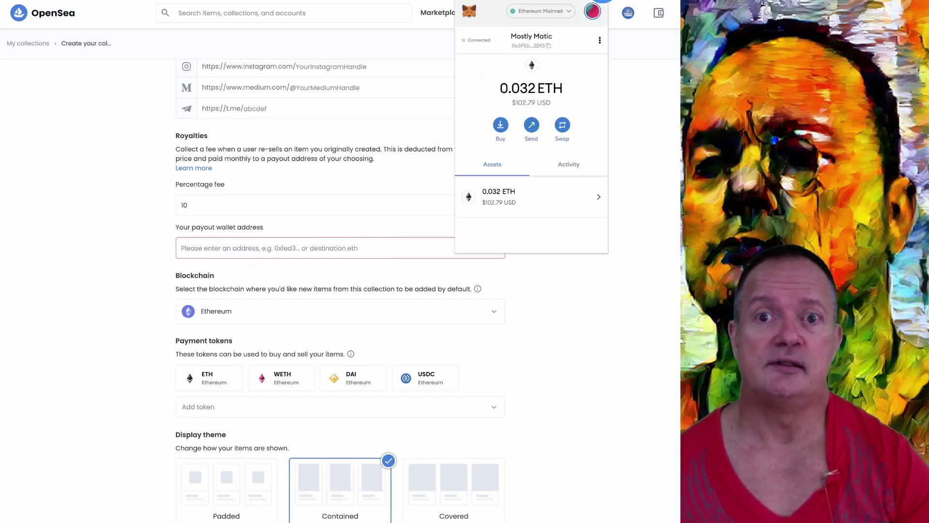
{"action": "left_click", "coordinate": [539, 43]}
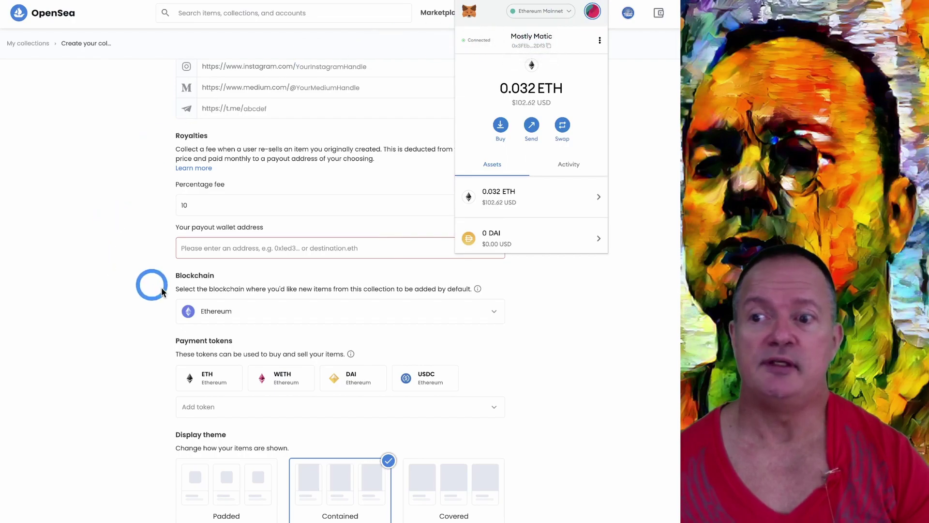
{"action": "left_click", "coordinate": [204, 250]}
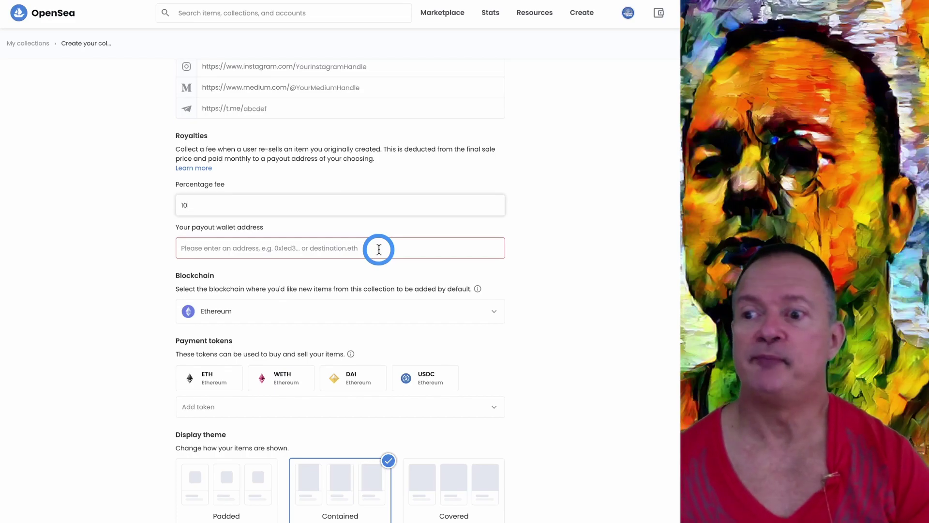
View the blockchain options for the new collection and close the list without choosing one
{"action": "scroll", "coordinate": [383, 251], "scroll_direction": "down", "scroll_amount": 2}
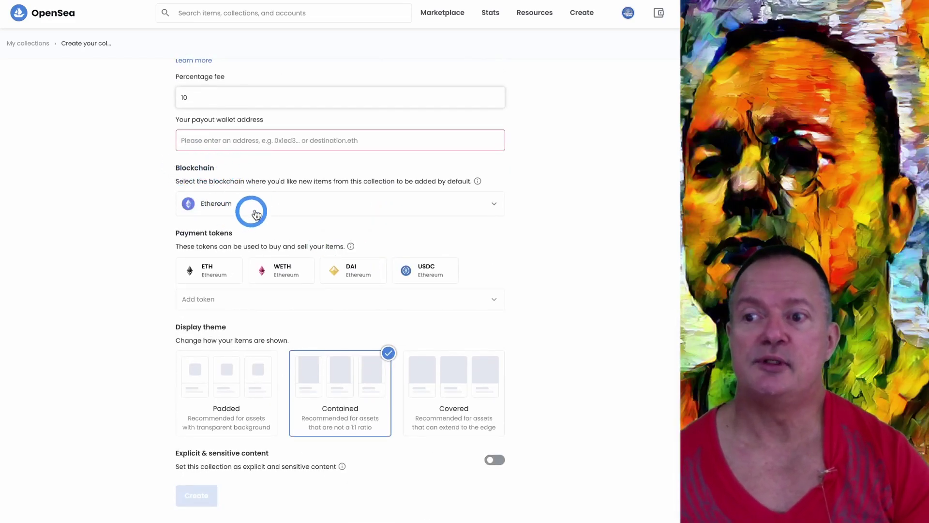
{"action": "left_click", "coordinate": [494, 205]}
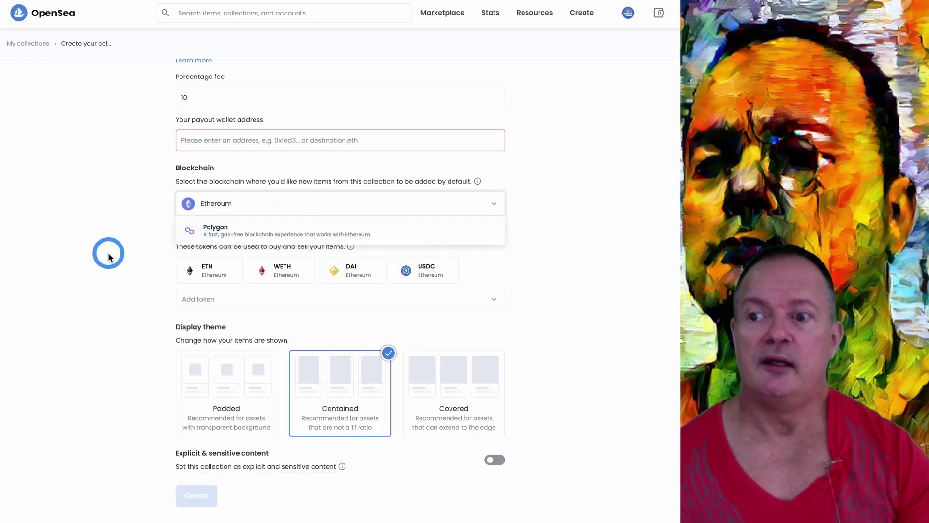
{"action": "left_click", "coordinate": [125, 266]}
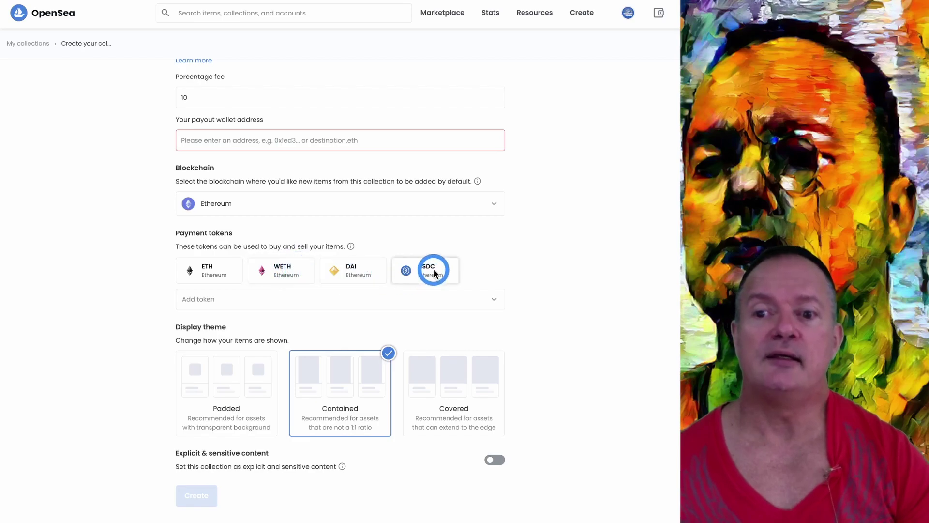
Examine the list of additional payment tokens that can be accepted while the collection's blockchain is Ethereum
{"action": "left_click", "coordinate": [491, 298]}
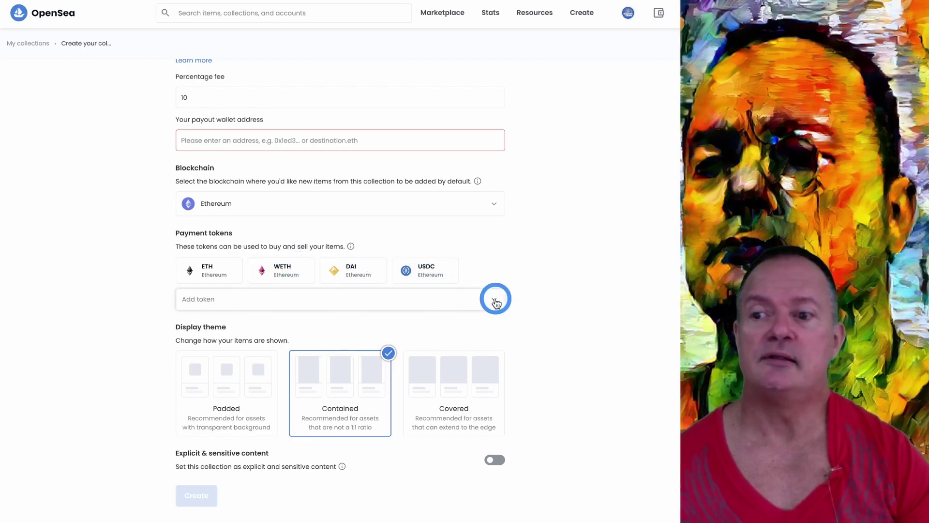
{"action": "scroll", "coordinate": [347, 350], "scroll_direction": "down", "scroll_amount": 1}
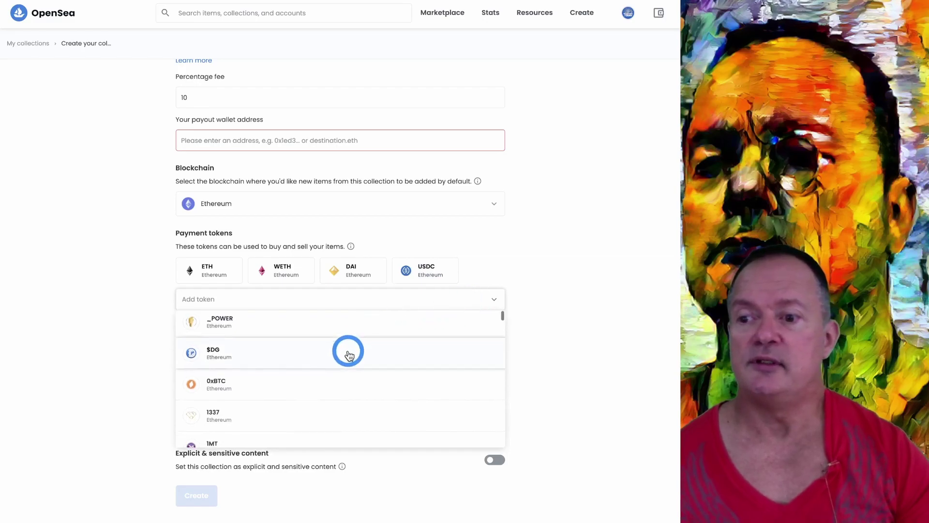
{"action": "scroll", "coordinate": [348, 355], "scroll_direction": "down", "scroll_amount": 5}
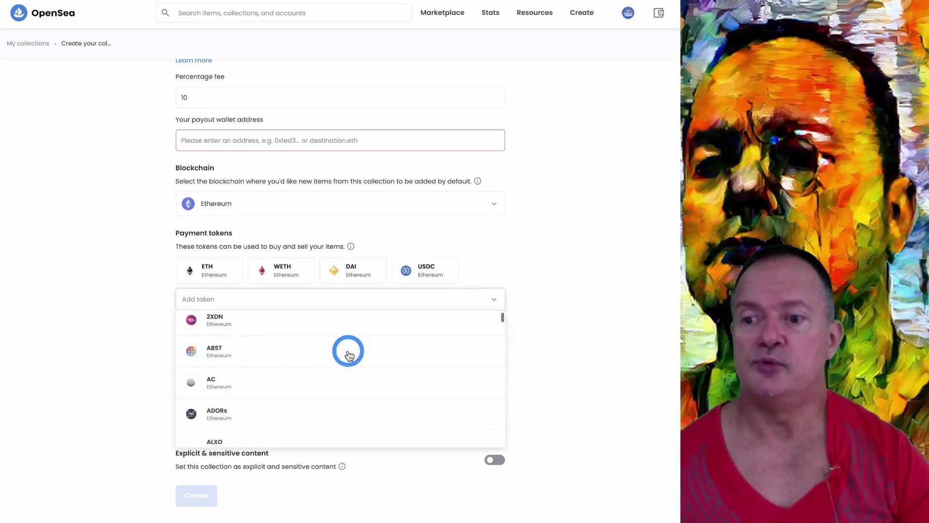
{"action": "scroll", "coordinate": [348, 355], "scroll_direction": "down", "scroll_amount": 3}
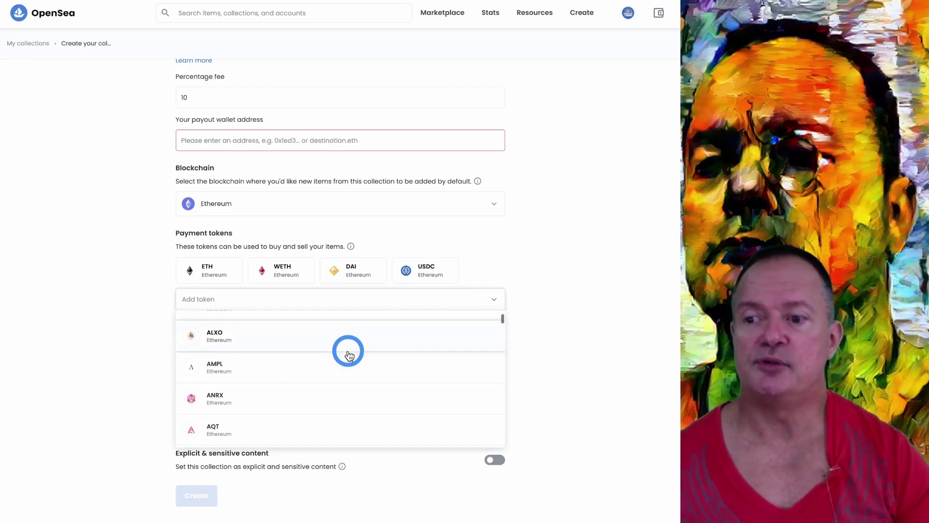
{"action": "scroll", "coordinate": [349, 355], "scroll_direction": "down", "scroll_amount": 5}
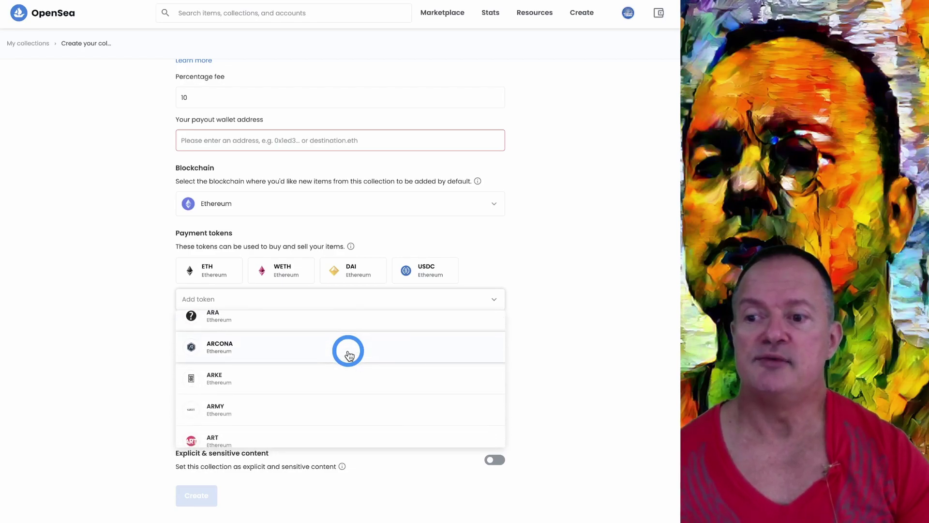
{"action": "scroll", "coordinate": [349, 355], "scroll_direction": "down", "scroll_amount": 1}
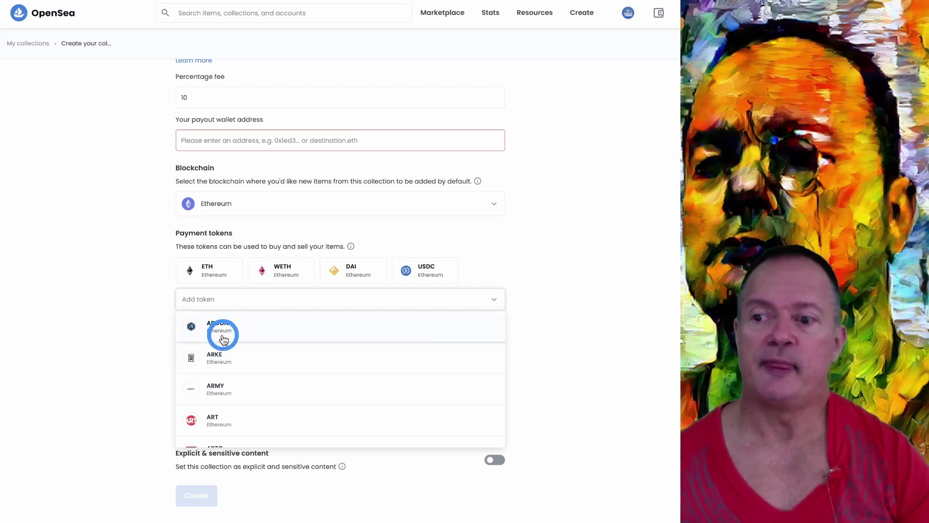
{"action": "scroll", "coordinate": [270, 368], "scroll_direction": "down", "scroll_amount": 3}
{"action": "scroll", "coordinate": [269, 367], "scroll_direction": "down", "scroll_amount": 3}
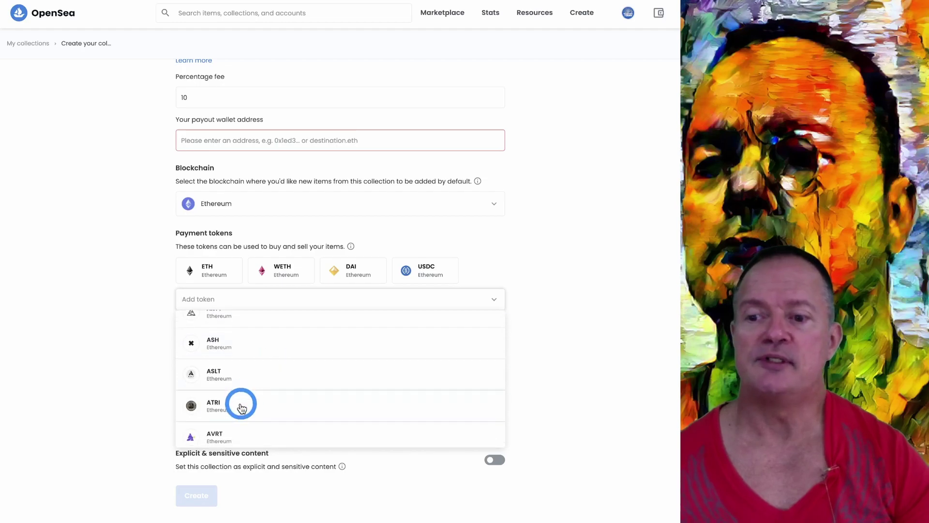
{"action": "scroll", "coordinate": [252, 370], "scroll_direction": "down", "scroll_amount": 1}
{"action": "scroll", "coordinate": [265, 411], "scroll_direction": "down", "scroll_amount": 2}
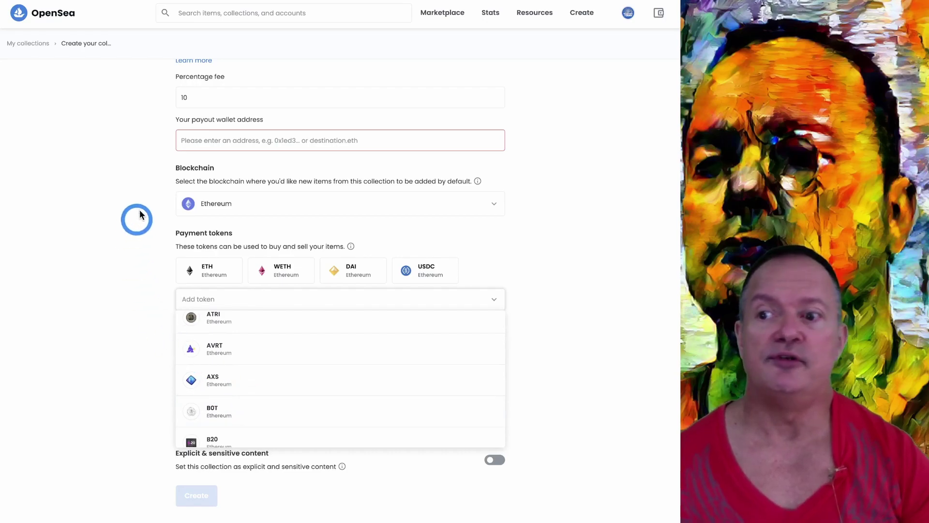
Set the collection's blockchain to Polygon and add USDC and DAI as payment tokens
{"action": "left_click", "coordinate": [266, 213]}
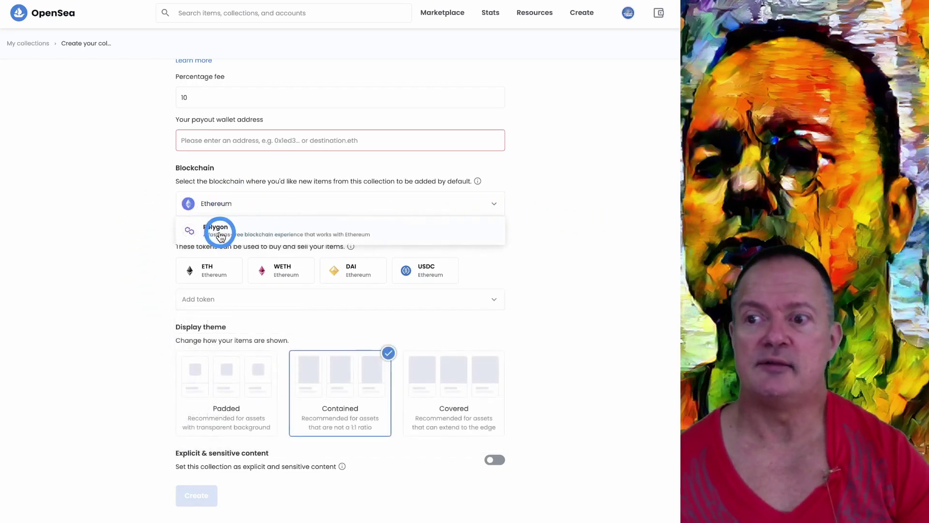
{"action": "left_click", "coordinate": [220, 234]}
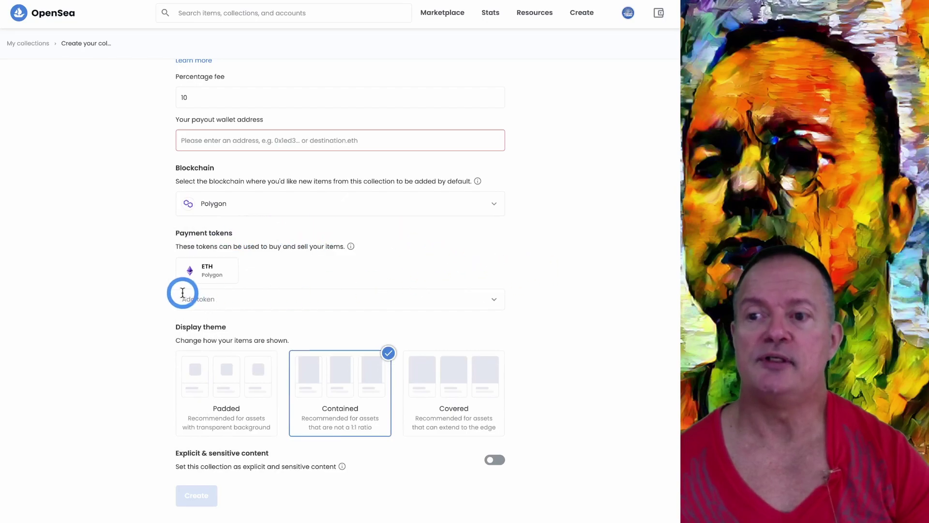
{"action": "left_click", "coordinate": [237, 300]}
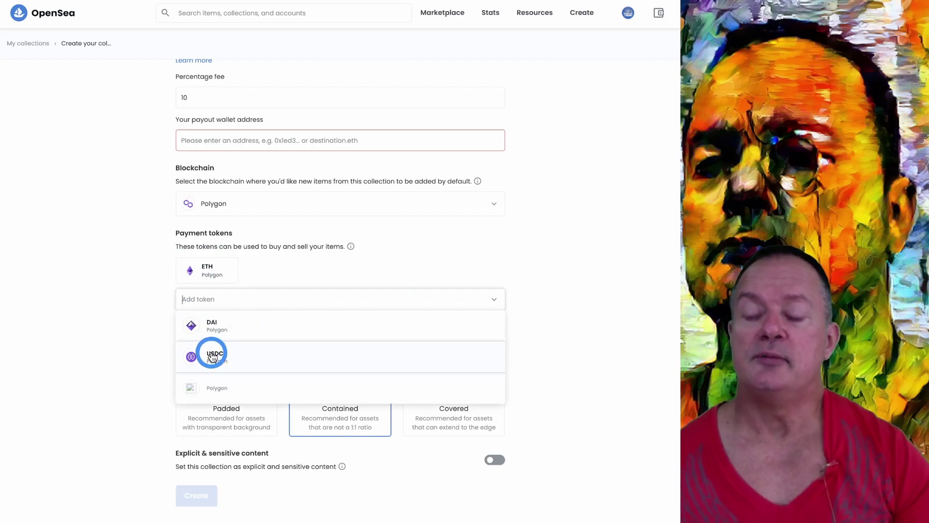
{"action": "left_click", "coordinate": [212, 357]}
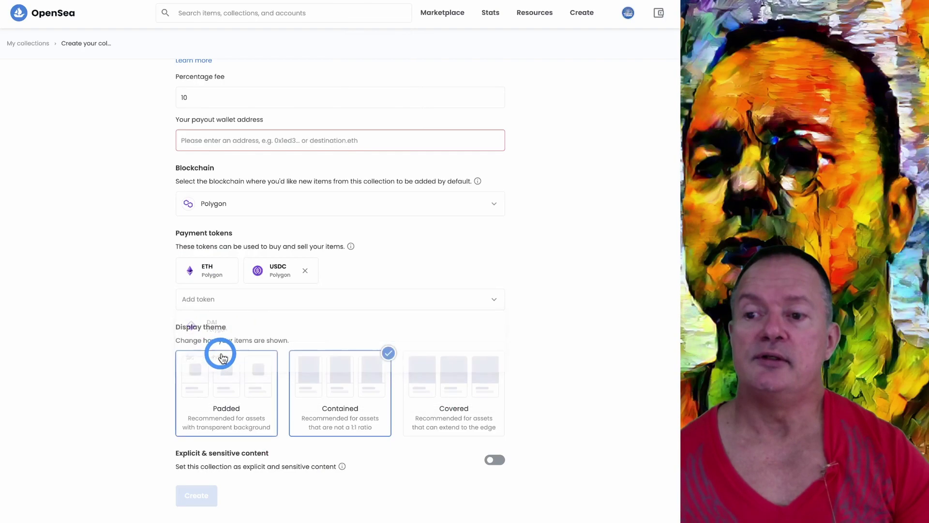
{"action": "left_click", "coordinate": [498, 301]}
{"action": "left_click", "coordinate": [207, 324]}
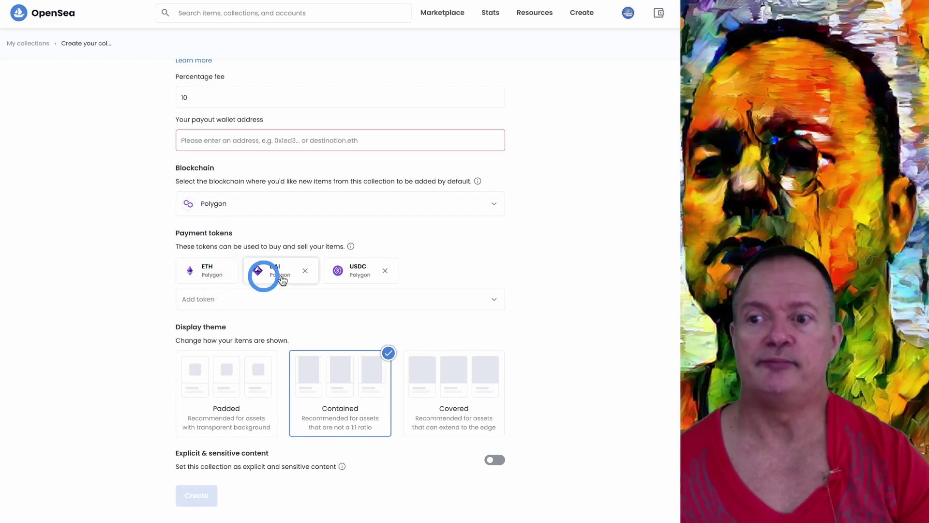
Review the display theme and explicit content settings, and return to the start of the collection form without creating the collection
{"action": "scroll", "coordinate": [436, 291], "scroll_direction": "down", "scroll_amount": 1}
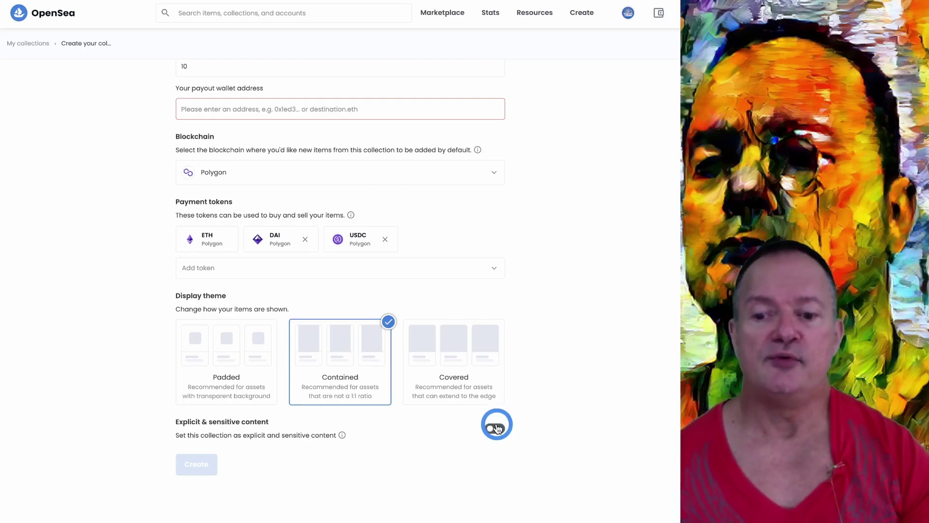
{"action": "mouse_move", "coordinate": [343, 438]}
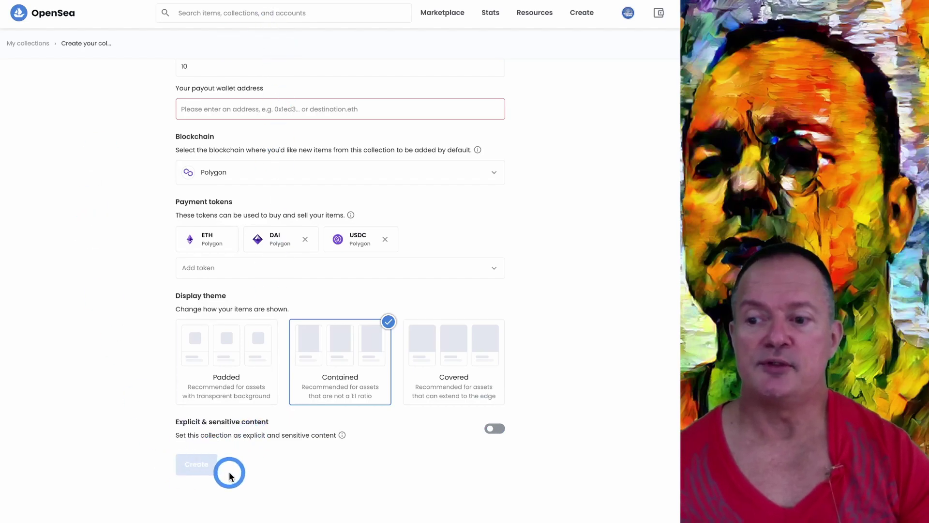
{"action": "scroll", "coordinate": [303, 387], "scroll_direction": "up", "scroll_amount": 15}
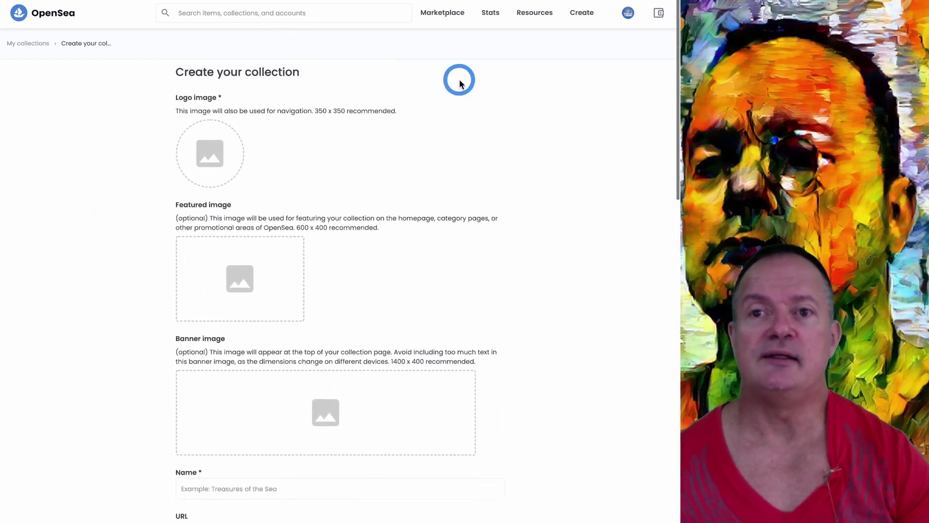
Go to My Collections, open My Self-Portrait Collection and review the items in it
{"action": "mouse_move", "coordinate": [626, 14]}
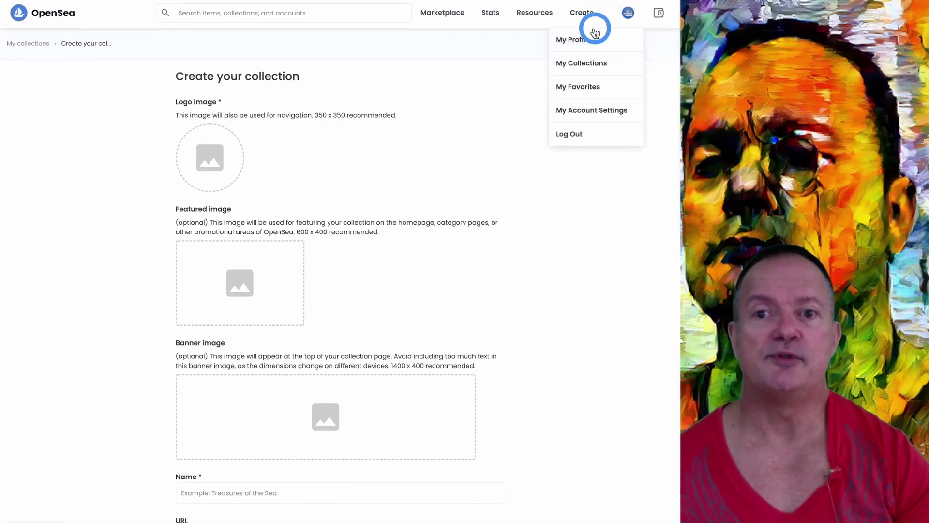
{"action": "left_click", "coordinate": [583, 63]}
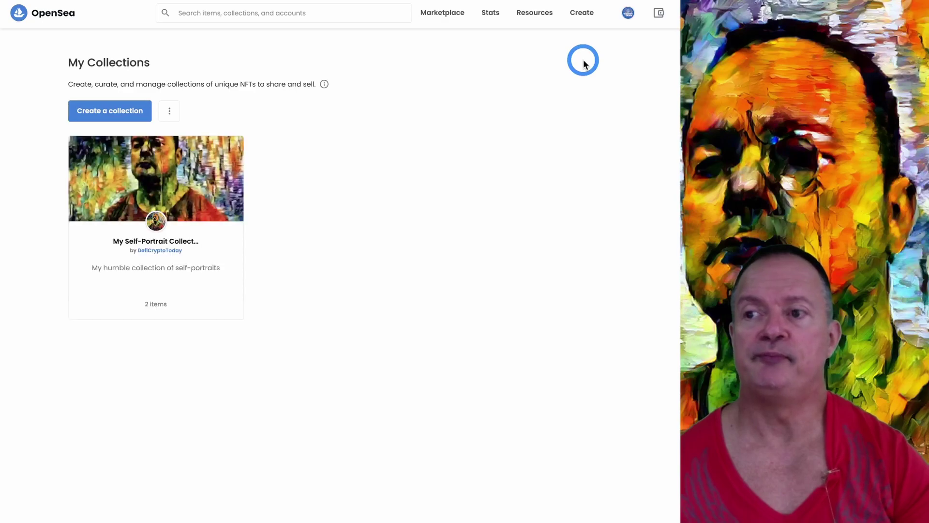
{"action": "left_click", "coordinate": [158, 175]}
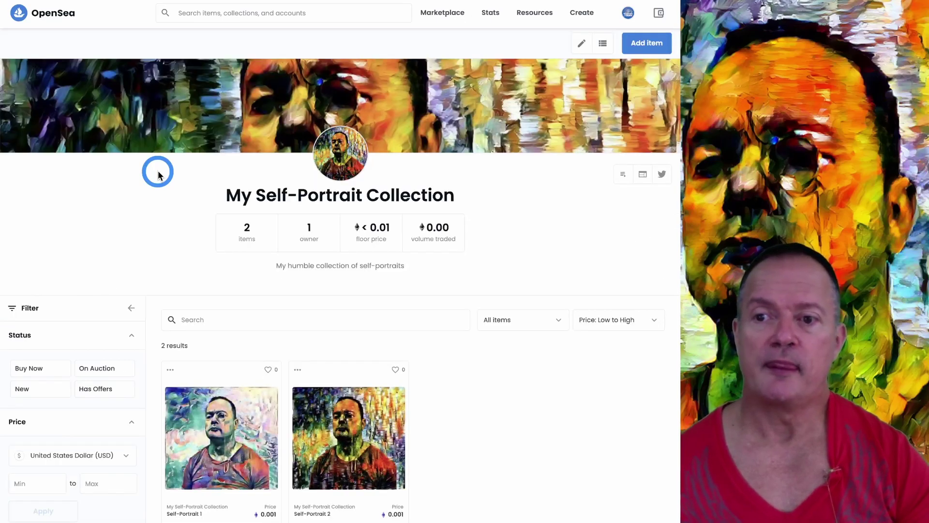
{"action": "scroll", "coordinate": [433, 298], "scroll_direction": "down", "scroll_amount": 3}
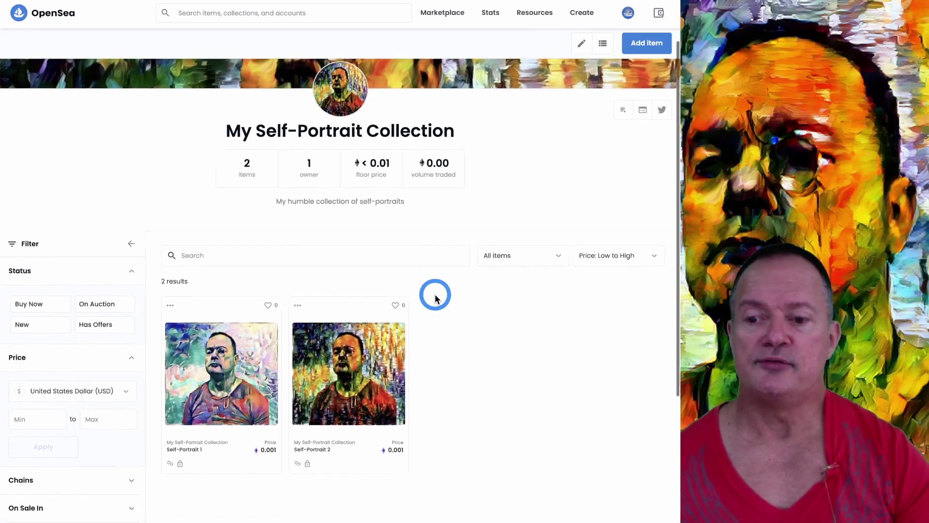
{"action": "scroll", "coordinate": [441, 297], "scroll_direction": "up", "scroll_amount": 2}
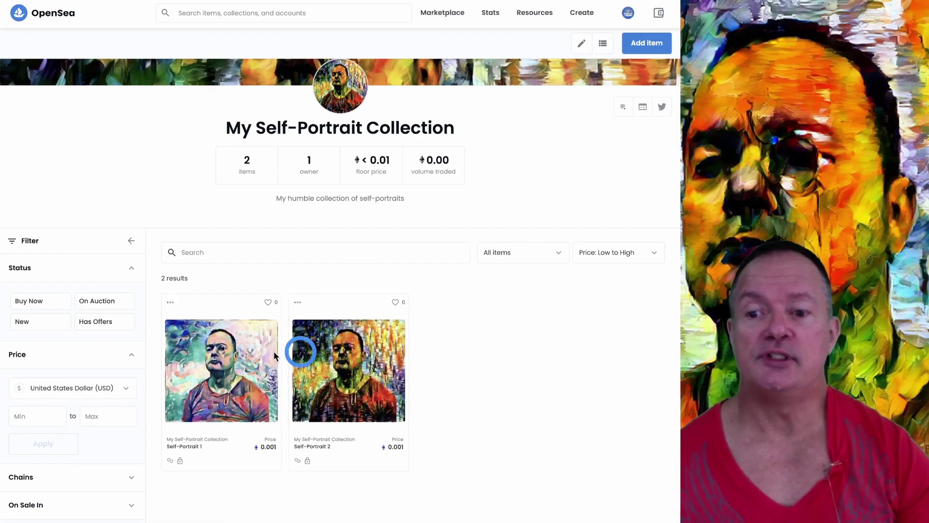
Start a new item in My Self-Portrait Collection, add the cubist-style self-portrait image as its media, and name it Monocle Self-Portrait 3
{"action": "left_click", "coordinate": [646, 43]}
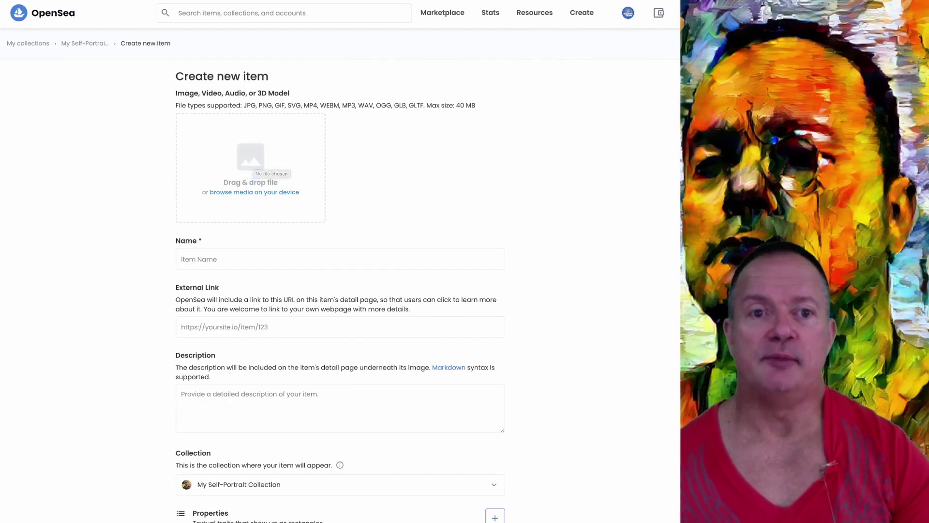
{"action": "left_click_drag", "start_coordinate": [677, 77], "coordinate": [257, 164]}
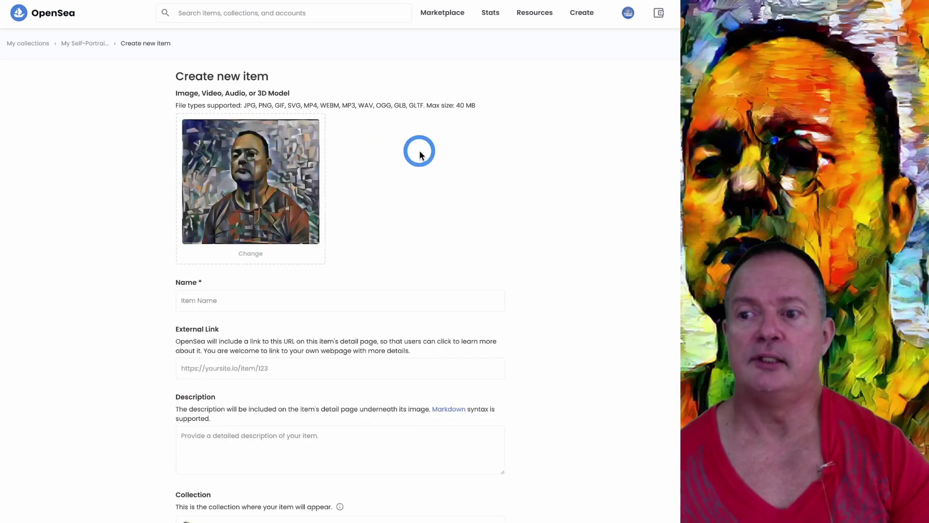
{"action": "left_click", "coordinate": [204, 301]}
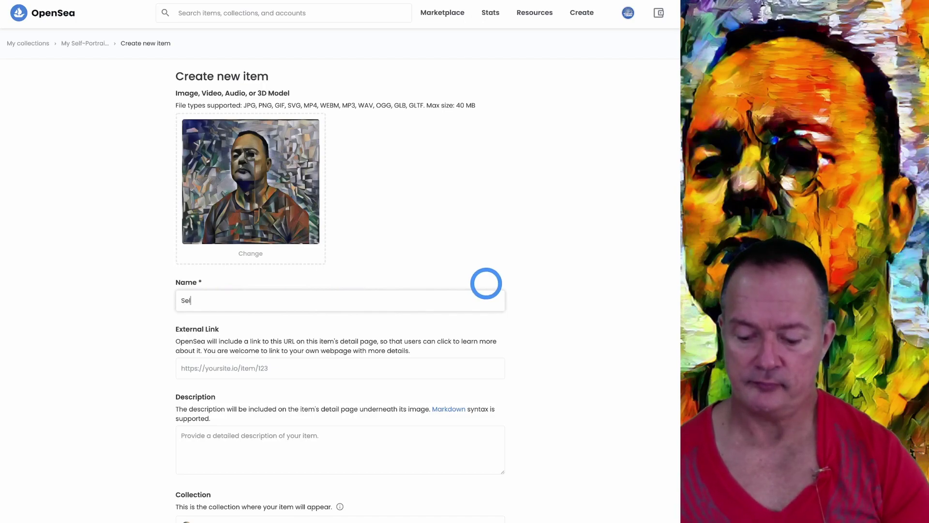
{"action": "type", "text": "Monocle"}
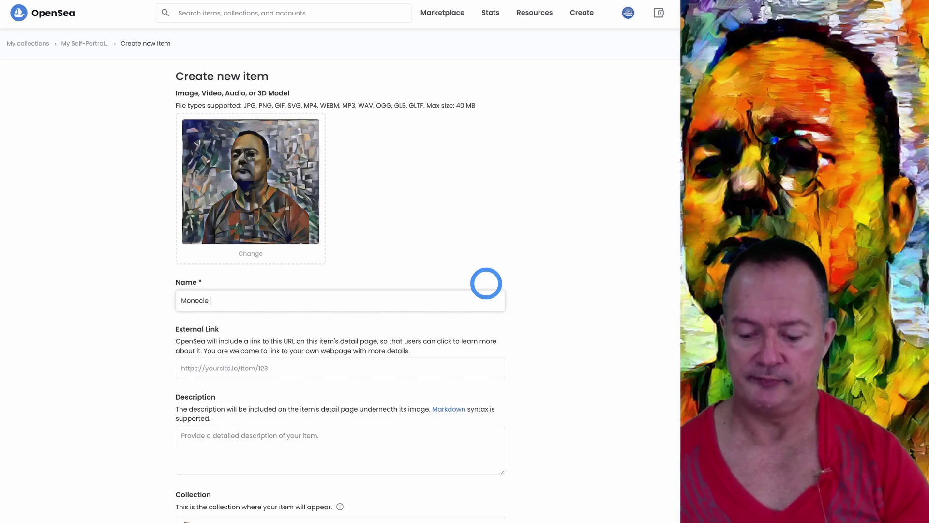
{"action": "type", "text": " Self-Portrait 3"}
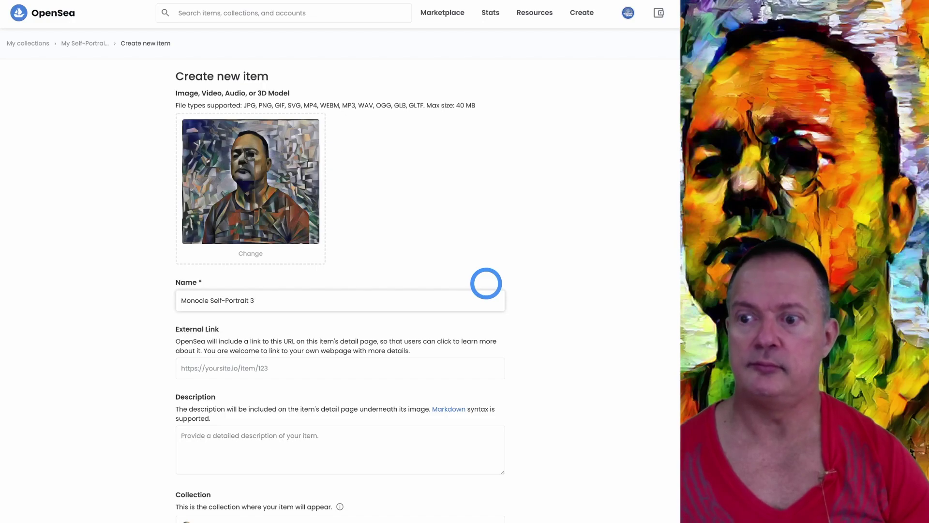
Enter "My humble Monocle Self-Portrait 3" as the item's description
{"action": "scroll", "coordinate": [328, 343], "scroll_direction": "down", "scroll_amount": 3}
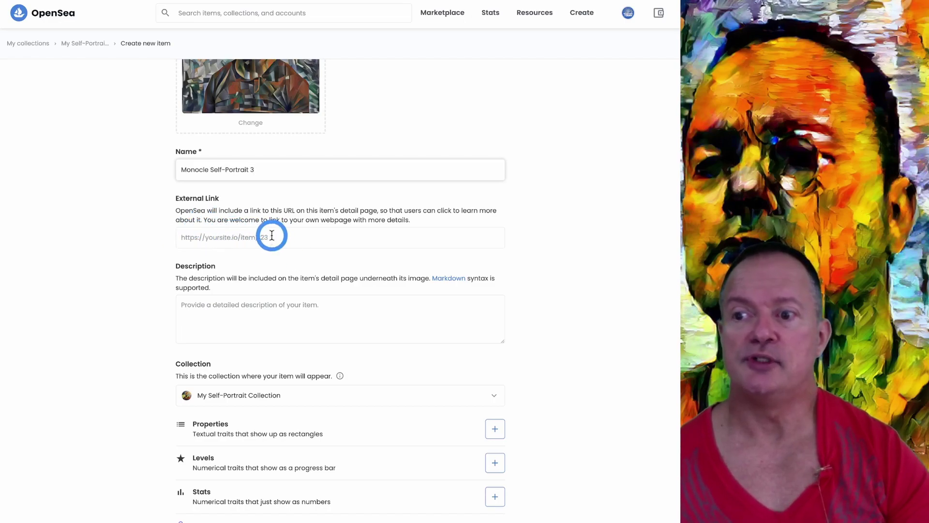
{"action": "scroll", "coordinate": [274, 235], "scroll_direction": "down", "scroll_amount": 1}
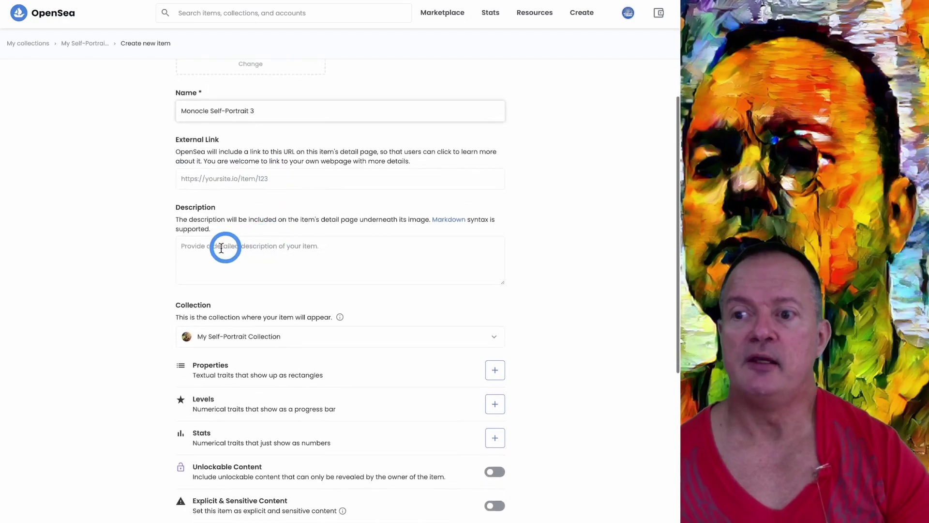
{"action": "left_click", "coordinate": [227, 246]}
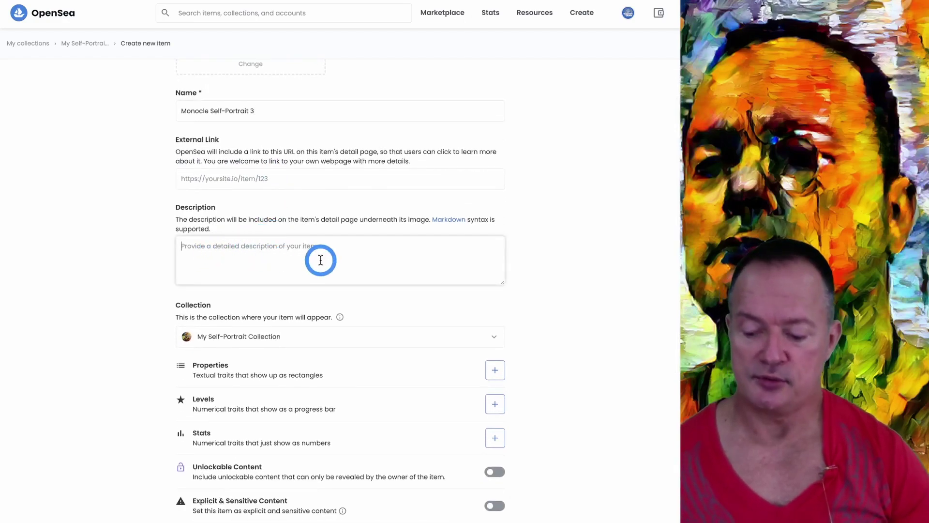
{"action": "type", "text": "Self-Portrait 3"}
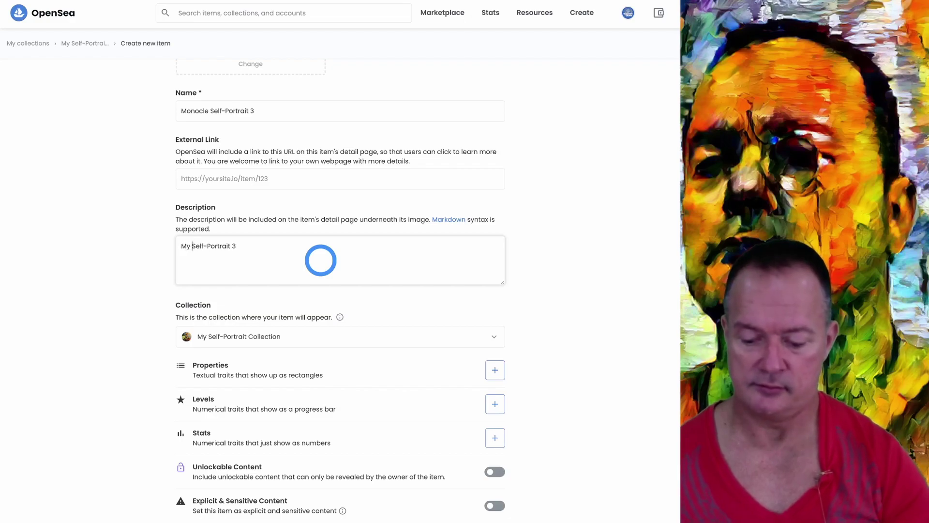
{"action": "type", "text": "humble Monocle"}
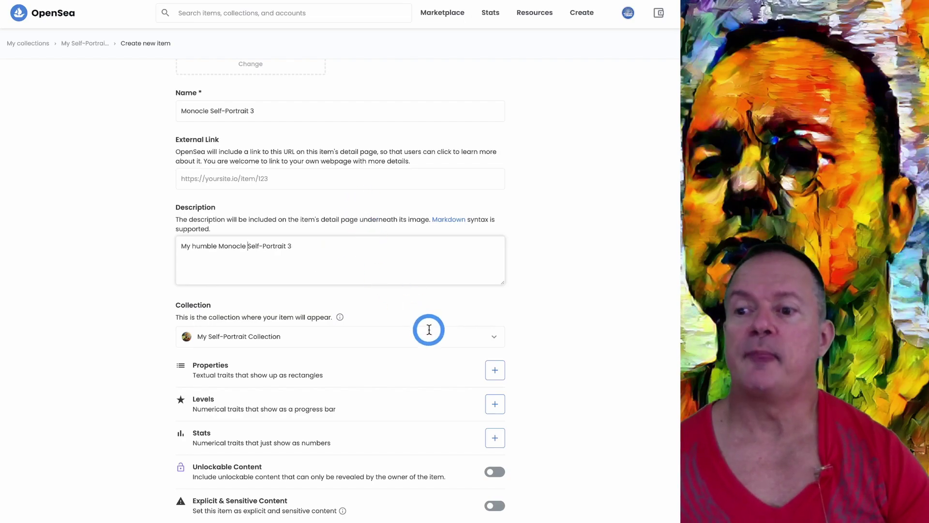
{"action": "scroll", "coordinate": [342, 326], "scroll_direction": "down", "scroll_amount": 2}
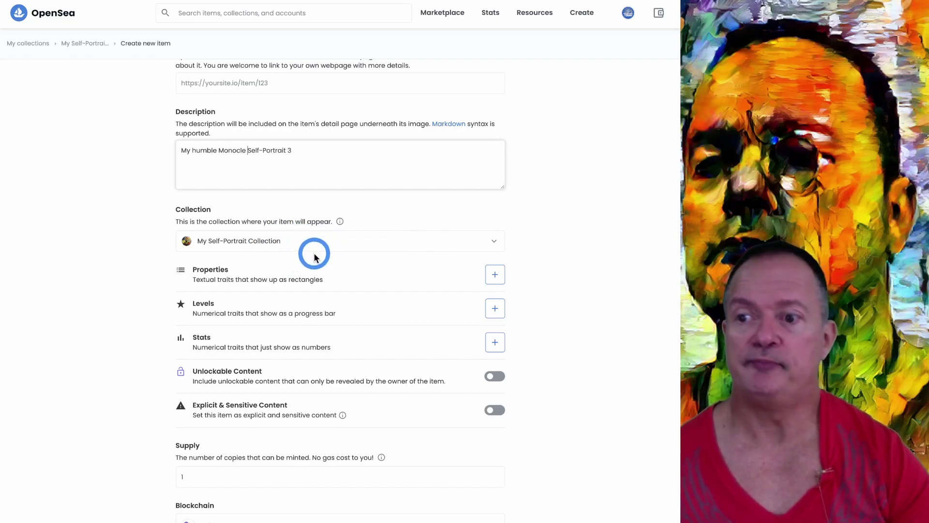
{"action": "scroll", "coordinate": [369, 271], "scroll_direction": "down", "scroll_amount": 1}
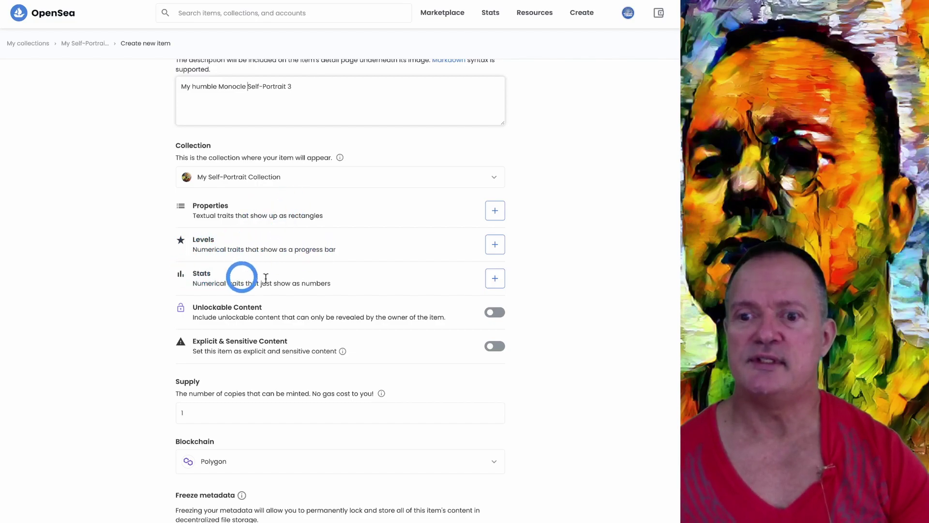
{"action": "scroll", "coordinate": [357, 283], "scroll_direction": "down", "scroll_amount": 2}
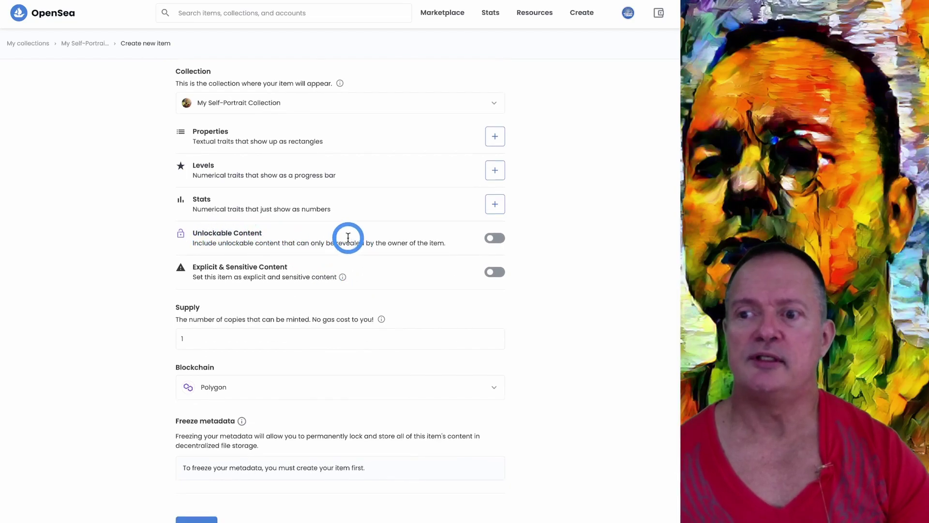
{"action": "left_click", "coordinate": [496, 238]}
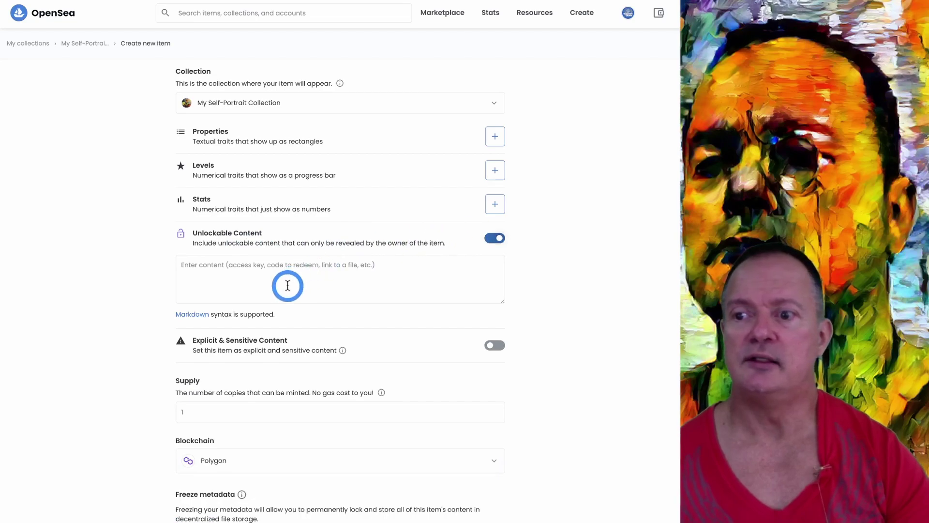
{"action": "left_click", "coordinate": [277, 269]}
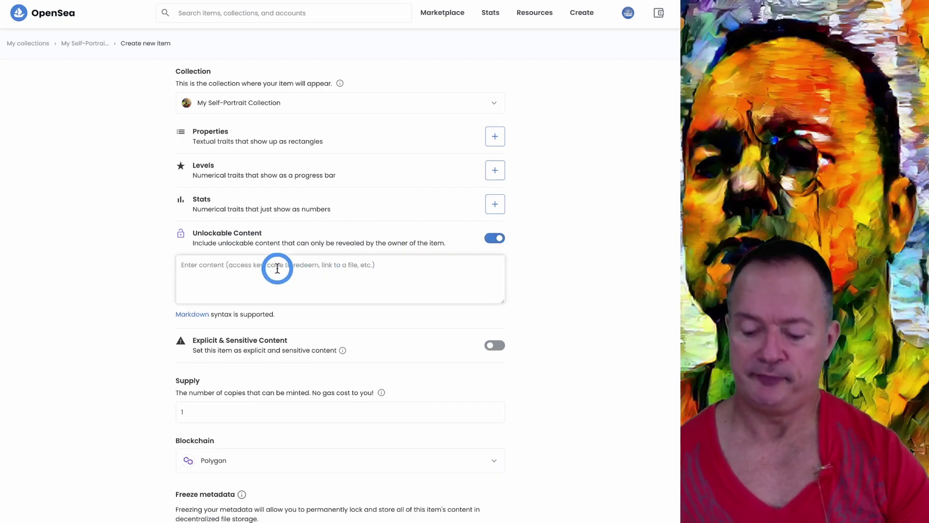
{"action": "type", "text": "QmcaF2yjRbXfDtBrB3TwXBmoszZPJvposaXw8Uffsdwcnl"}
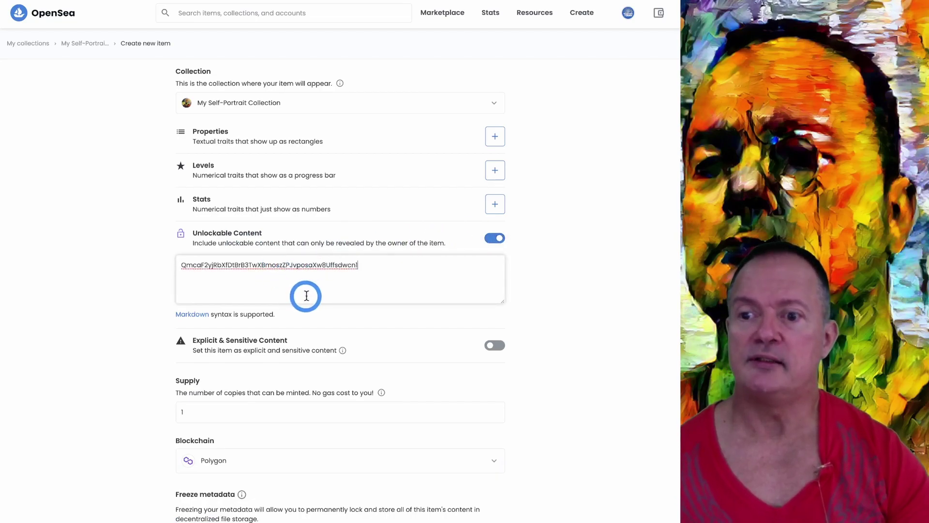
{"action": "key", "text": "ctrl+a"}
{"action": "type", "text": "https://gateway.pinata.cloud/ipfs/QmVLhFkgnvbpB4BFVBDZXYBPrNWZyr8w5pGuPtVzSsaEkc"}
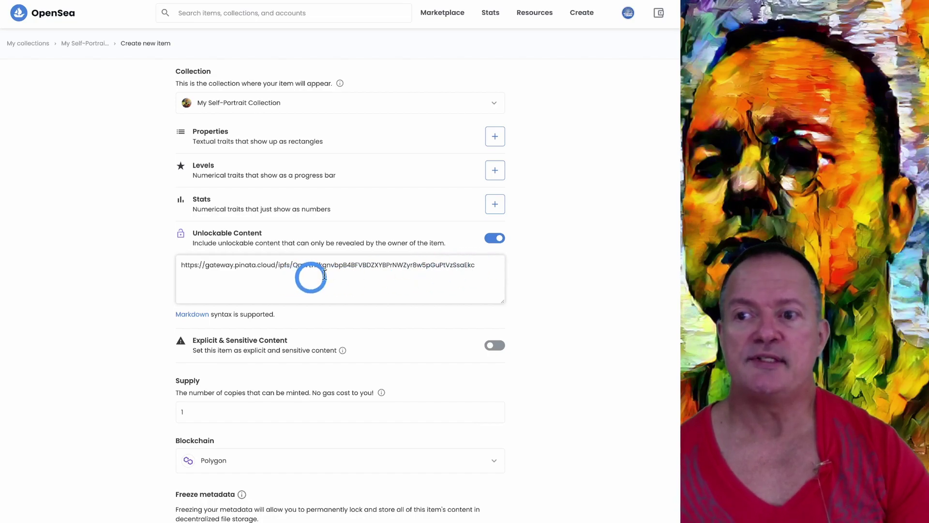
Set the item's supply to 100 copies, create the item on Polygon, and dismiss the creation confirmation
{"action": "scroll", "coordinate": [330, 274], "scroll_direction": "up", "scroll_amount": 8}
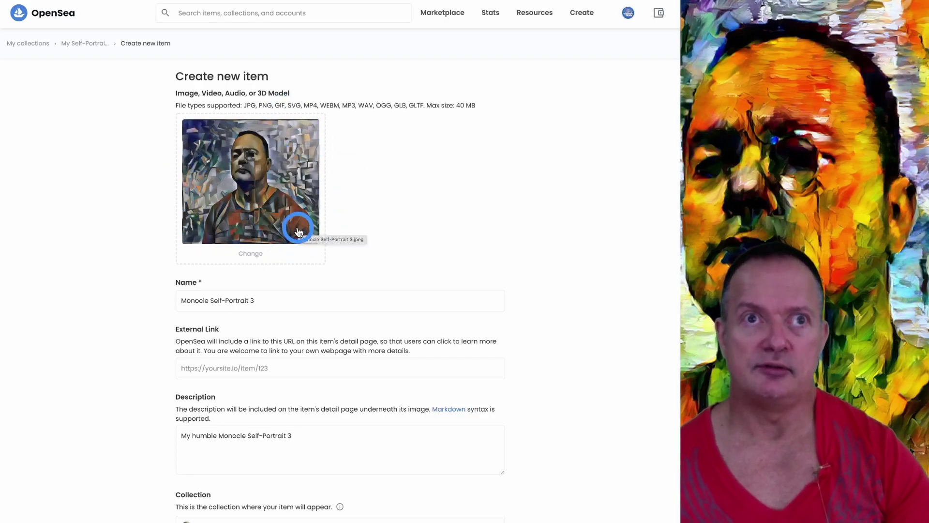
{"action": "scroll", "coordinate": [298, 232], "scroll_direction": "down", "scroll_amount": 15}
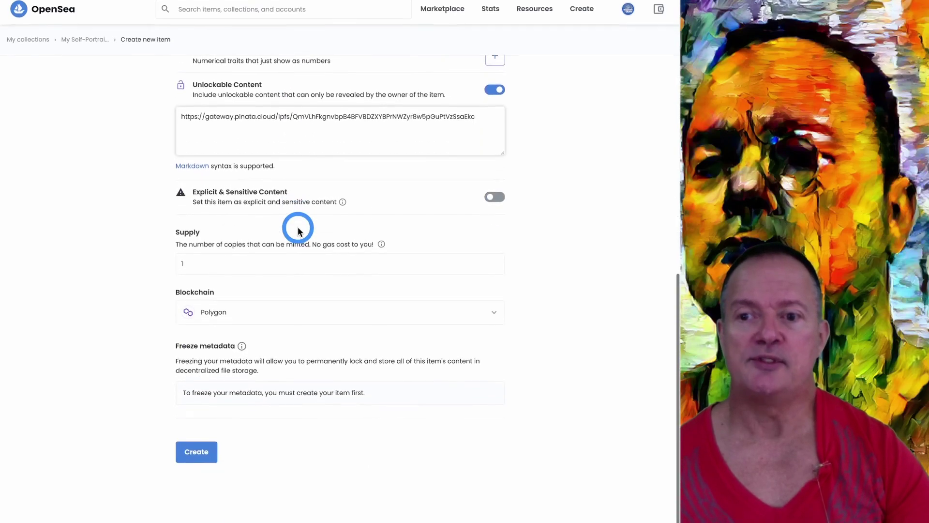
{"action": "scroll", "coordinate": [342, 197], "scroll_direction": "up", "scroll_amount": 14}
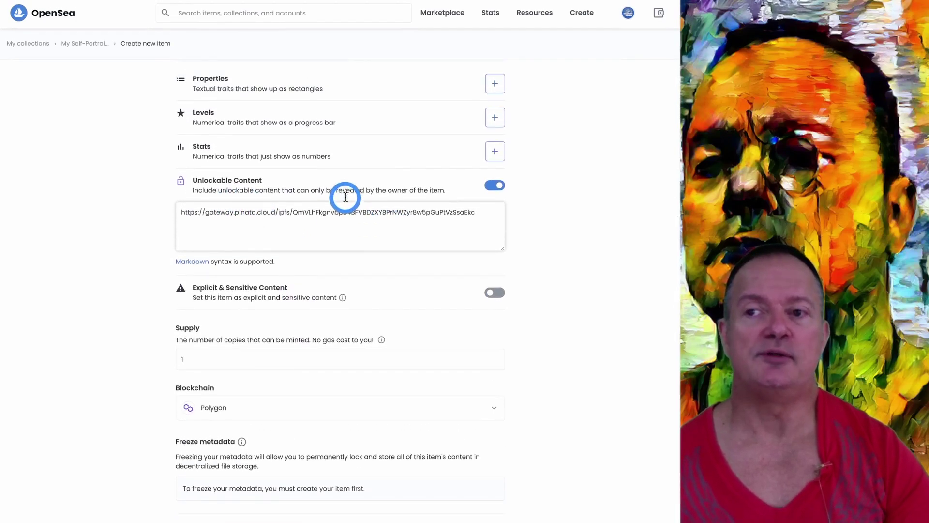
{"action": "scroll", "coordinate": [346, 198], "scroll_direction": "up", "scroll_amount": 3}
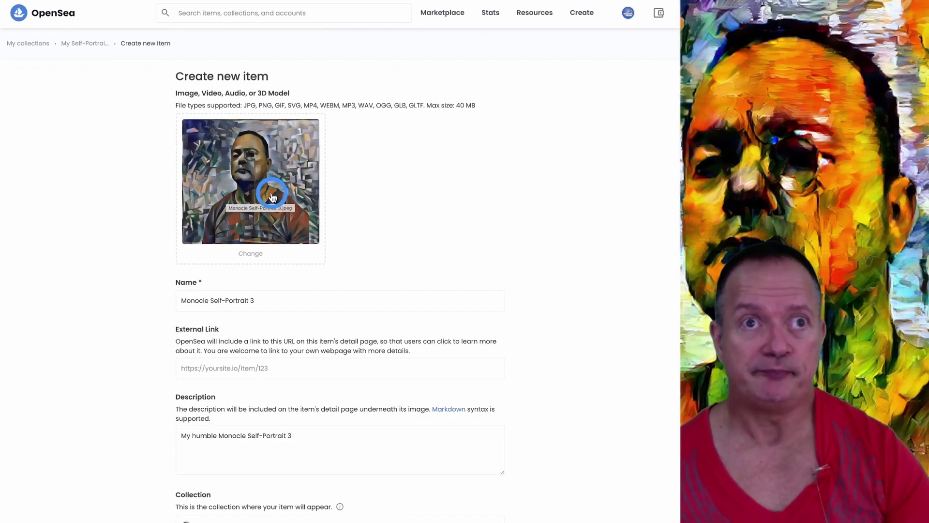
{"action": "scroll", "coordinate": [281, 203], "scroll_direction": "down", "scroll_amount": 20}
{"action": "left_click", "coordinate": [283, 151]}
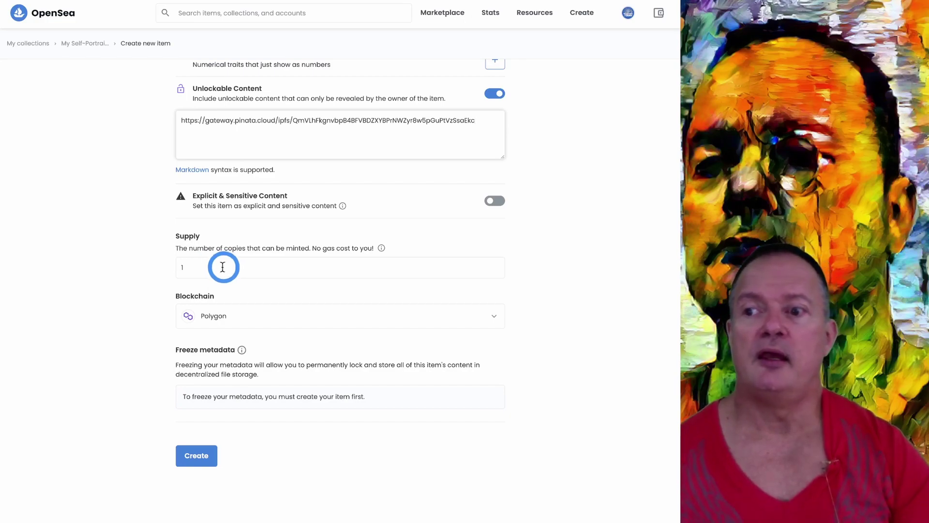
{"action": "left_click", "coordinate": [207, 267]}
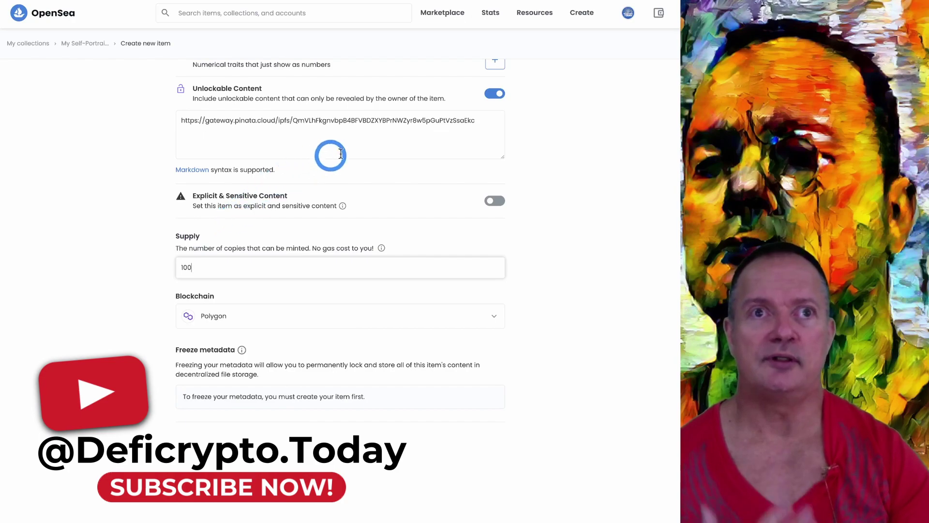
{"action": "mouse_move", "coordinate": [625, 14]}
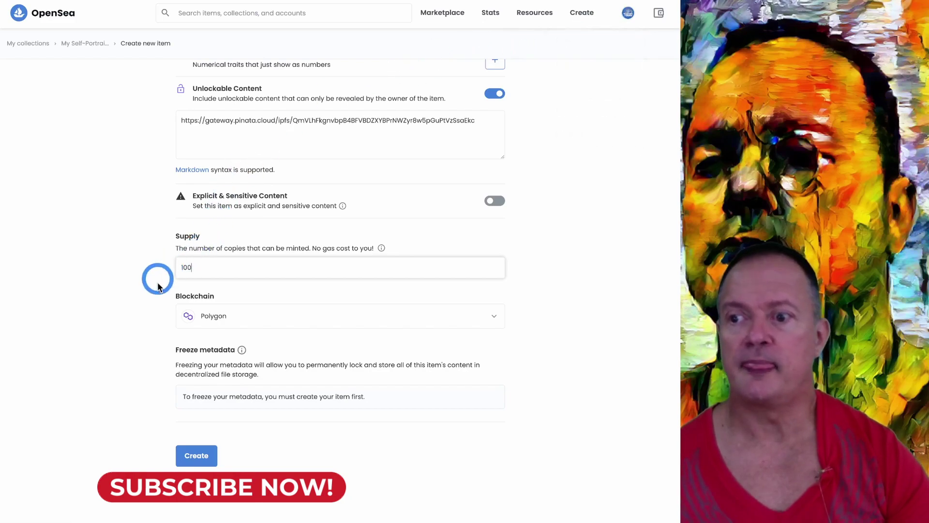
{"action": "left_click", "coordinate": [143, 319]}
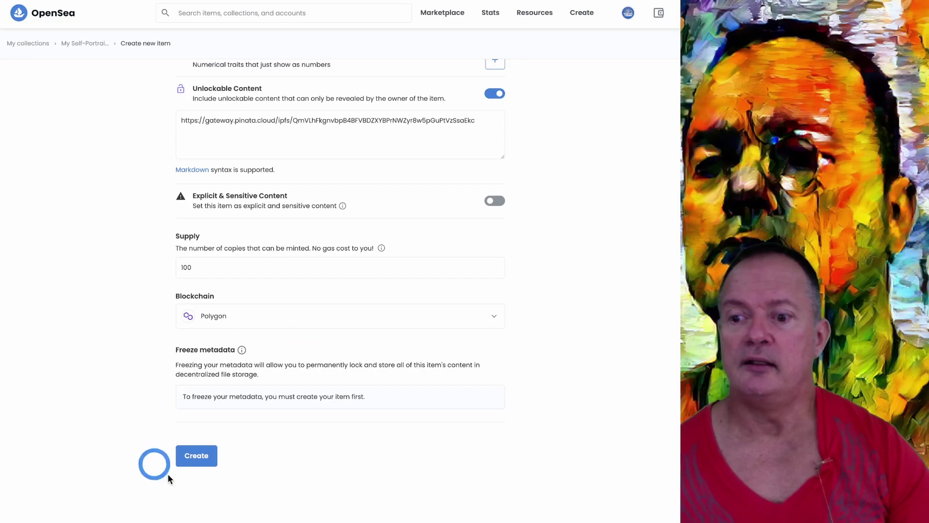
{"action": "left_click", "coordinate": [197, 456]}
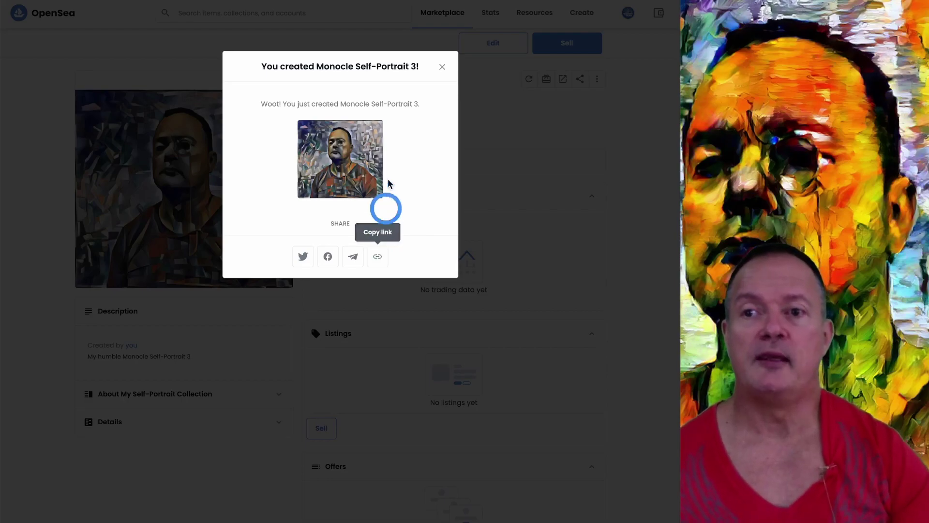
{"action": "left_click", "coordinate": [441, 68]}
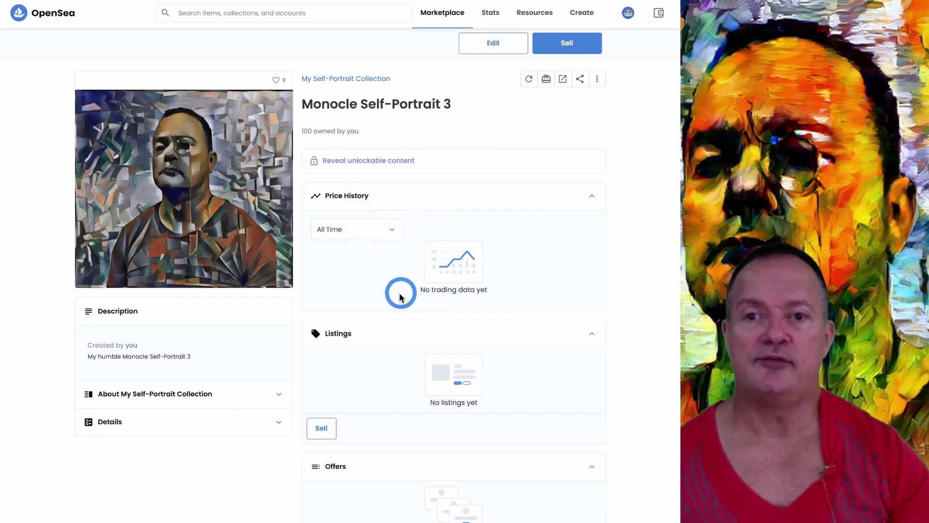
Start a sale listing for Monocle Self-Portrait 3 with quantity 1 and a price of 0.001 ETH per item
{"action": "scroll", "coordinate": [376, 301], "scroll_direction": "down", "scroll_amount": 3}
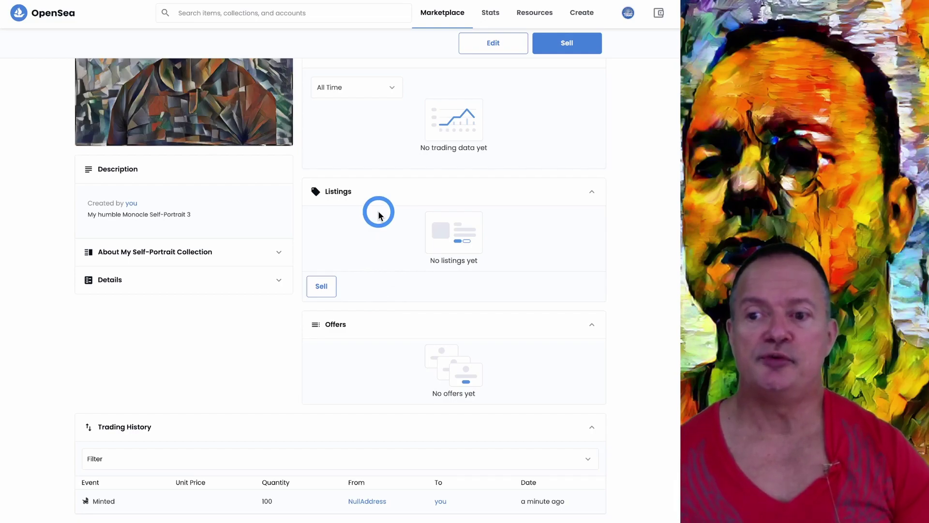
{"action": "left_click", "coordinate": [321, 287]}
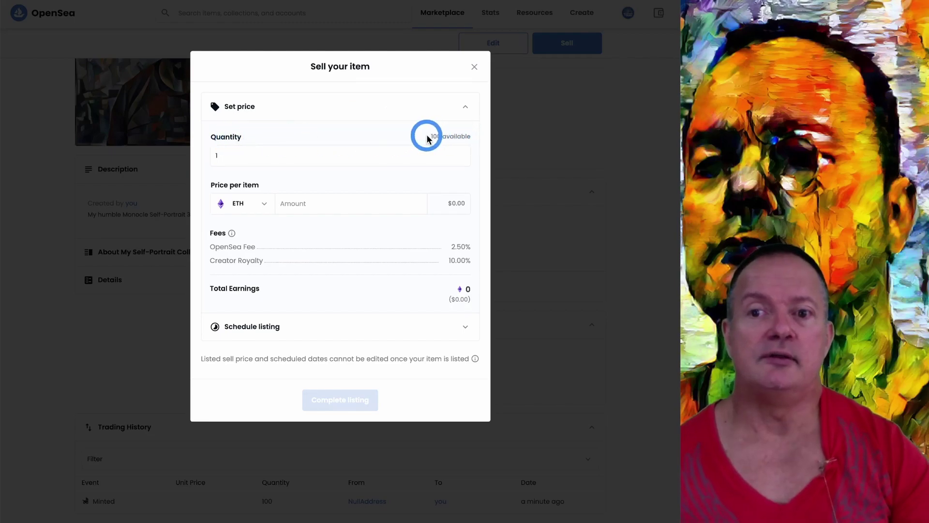
{"action": "left_click", "coordinate": [228, 158]}
{"action": "key", "text": "BackSpace"}
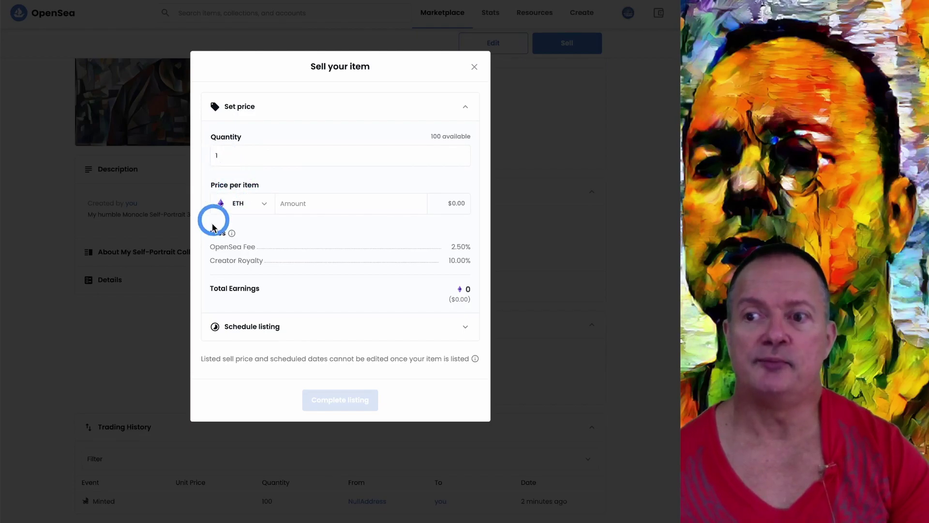
{"action": "left_click", "coordinate": [264, 205]}
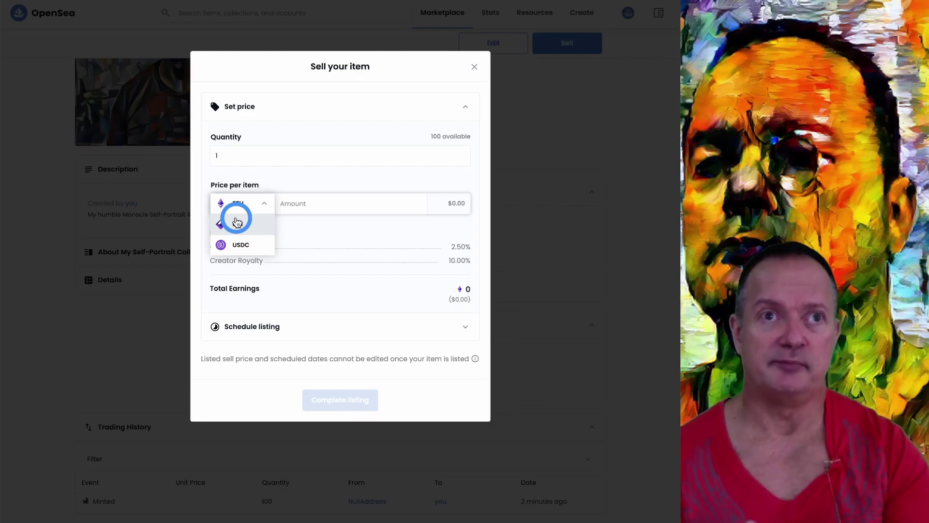
{"action": "left_click", "coordinate": [298, 202]}
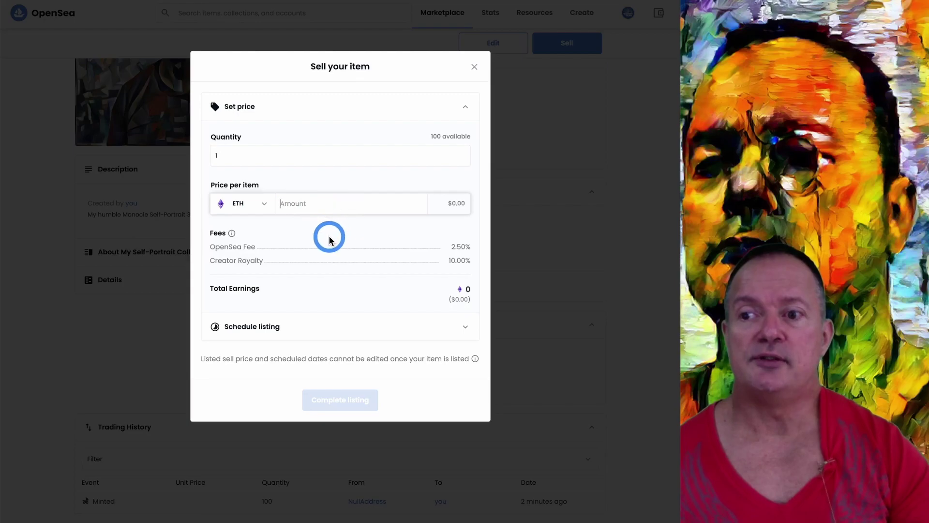
{"action": "left_click", "coordinate": [458, 203]}
{"action": "left_click", "coordinate": [310, 201]}
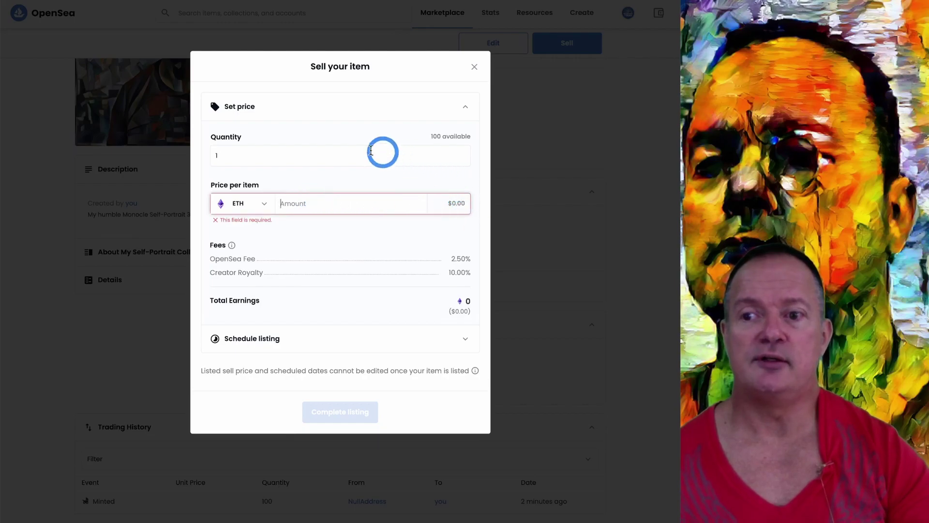
{"action": "type", "text": "0."}
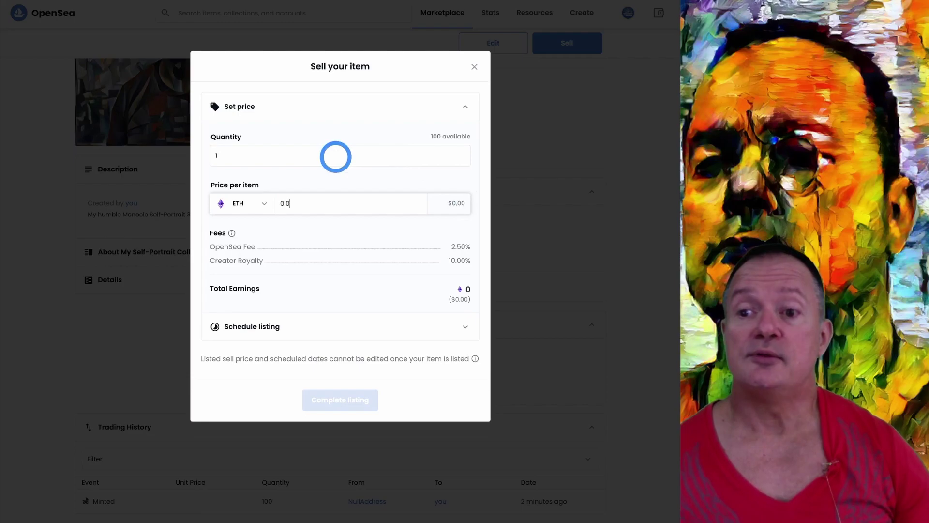
{"action": "type", "text": "001"}
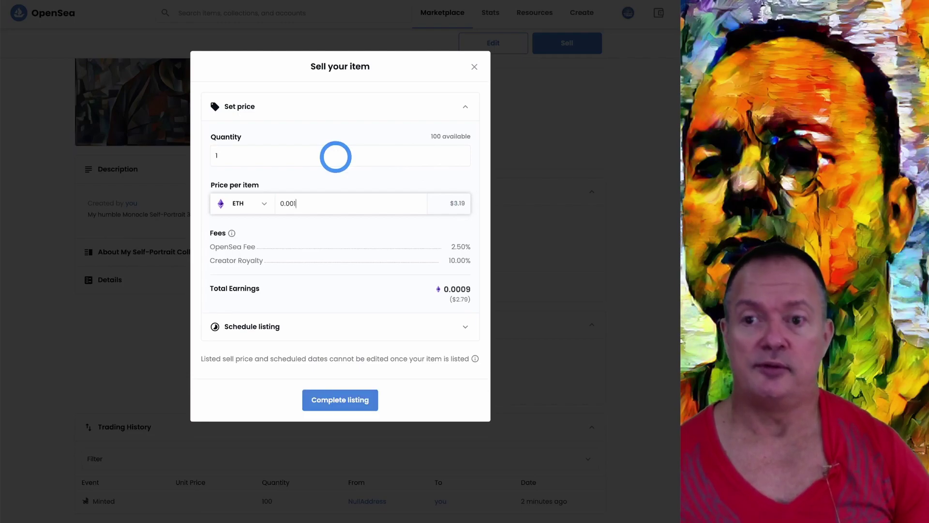
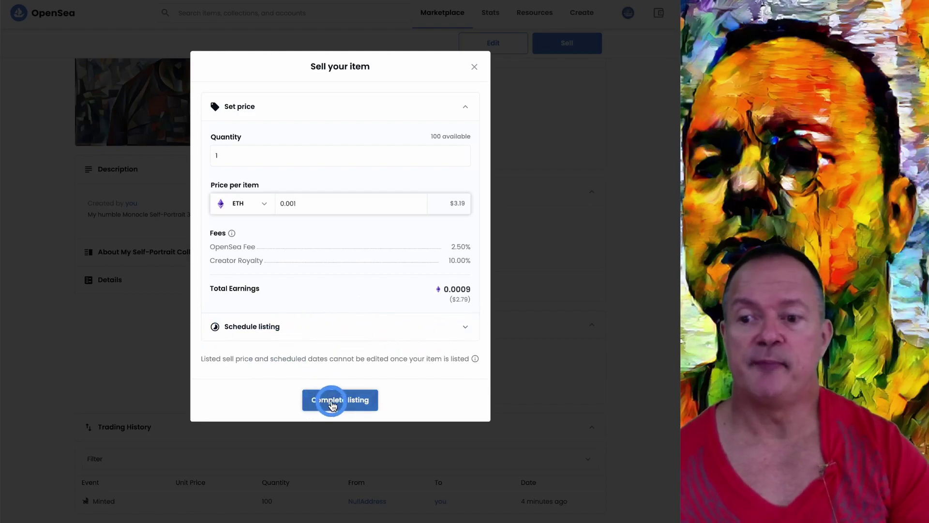
Complete the listing by signing the message with the wallet, and close the listing confirmation
{"action": "left_click", "coordinate": [336, 401]}
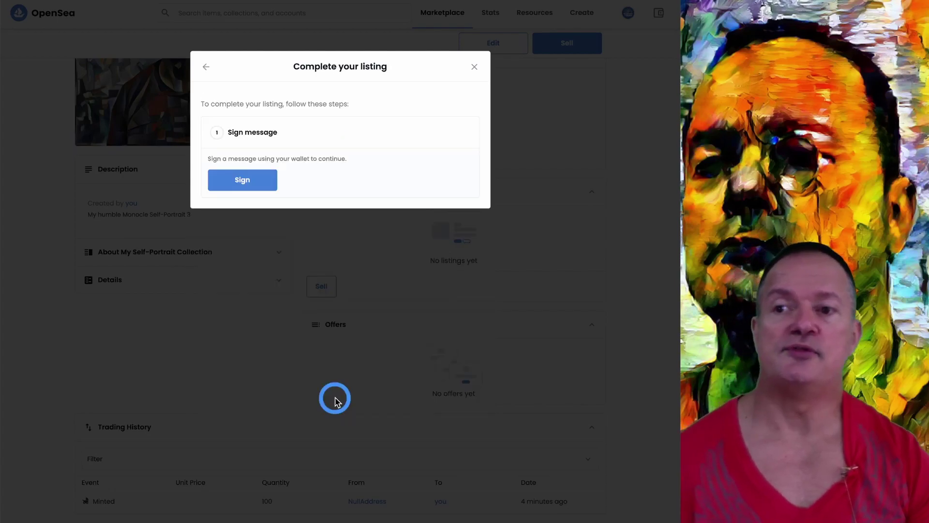
{"action": "left_click", "coordinate": [239, 181]}
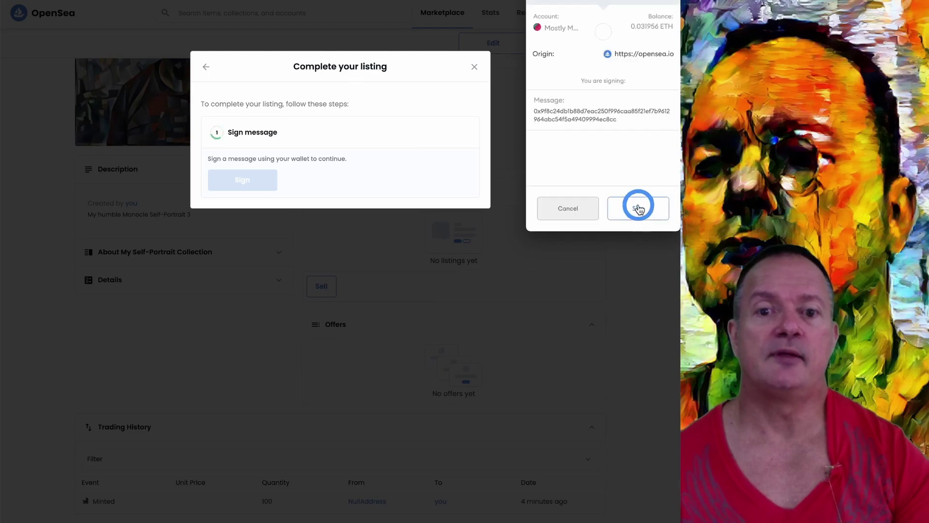
{"action": "left_click", "coordinate": [640, 210]}
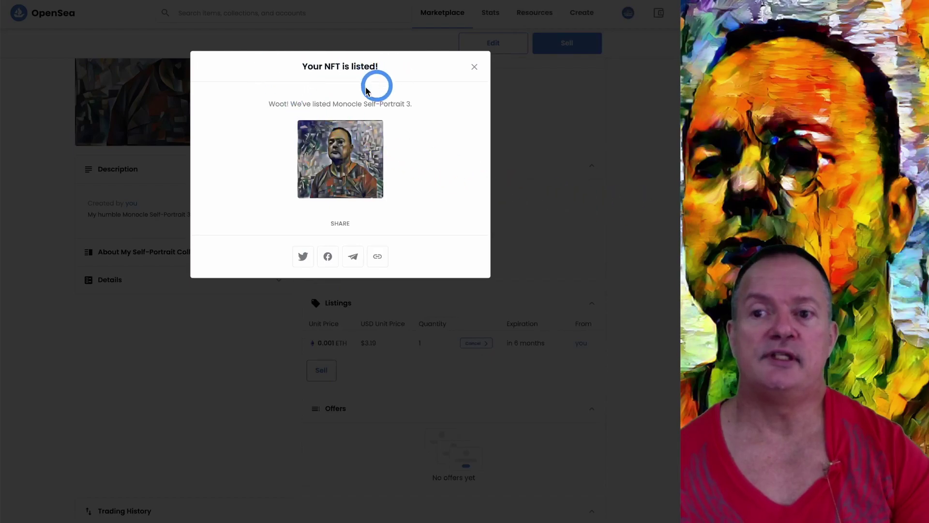
{"action": "left_click", "coordinate": [474, 68]}
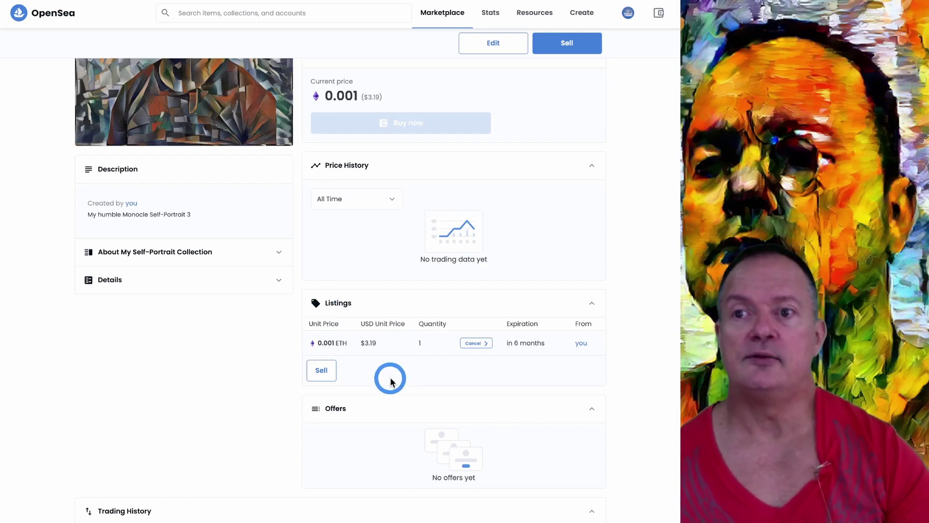
Open My Self-Portrait Collection from the item page and mark Monocle Self-Portrait 3 as a favorite
{"action": "scroll", "coordinate": [390, 380], "scroll_direction": "up", "scroll_amount": 3}
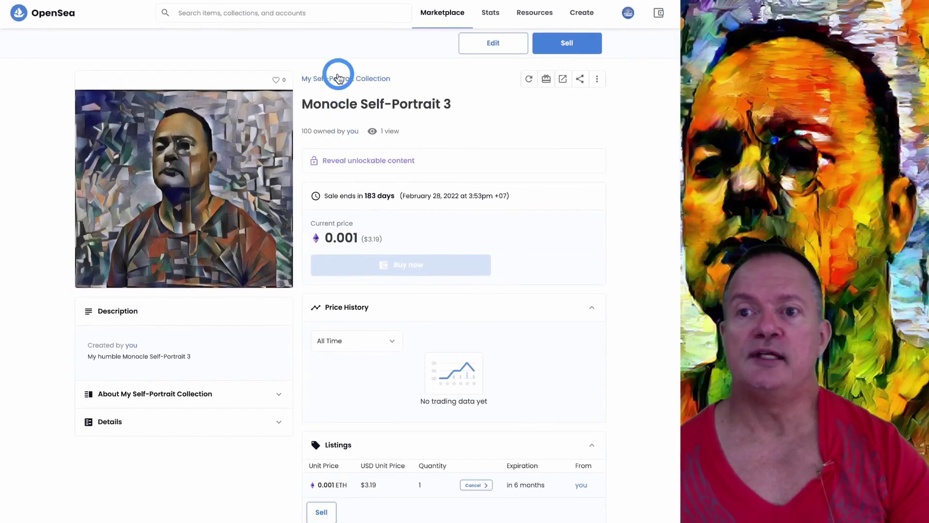
{"action": "left_click", "coordinate": [343, 80]}
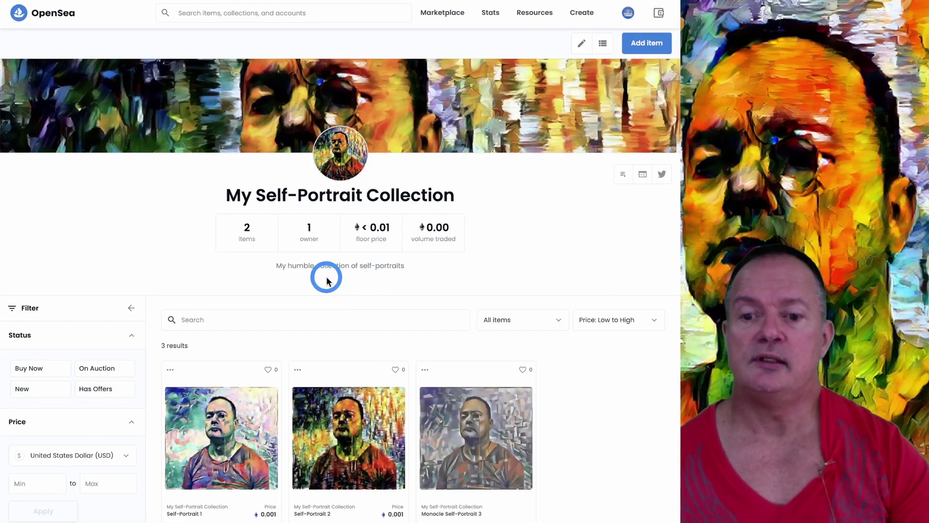
{"action": "scroll", "coordinate": [325, 272], "scroll_direction": "down", "scroll_amount": 3}
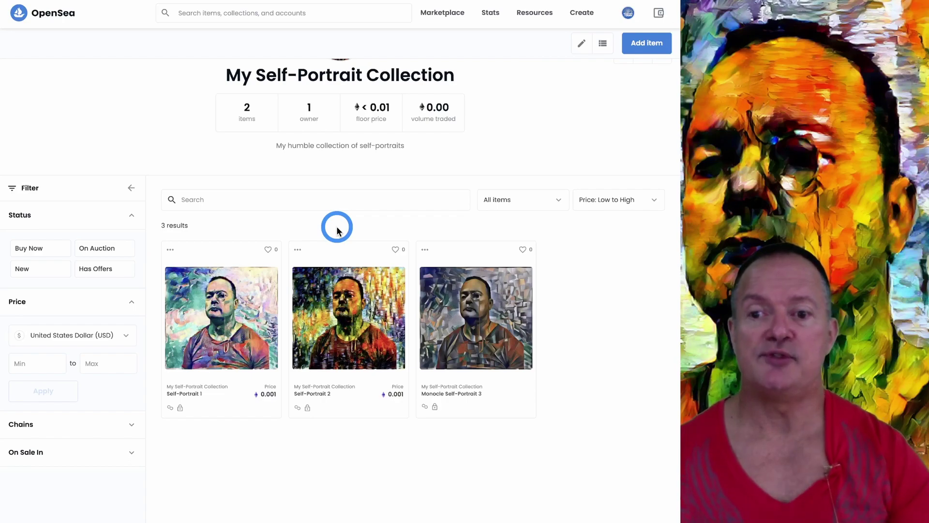
{"action": "left_click", "coordinate": [524, 249]}
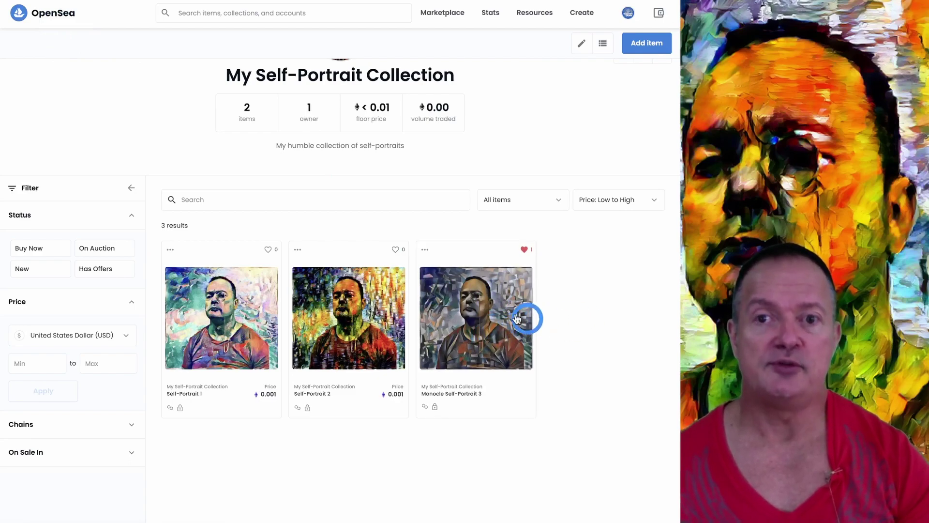
Open the Monocle Self-Portrait 3 item page, copy the item's link from its sharing options, and dismiss those options
{"action": "left_click", "coordinate": [492, 277]}
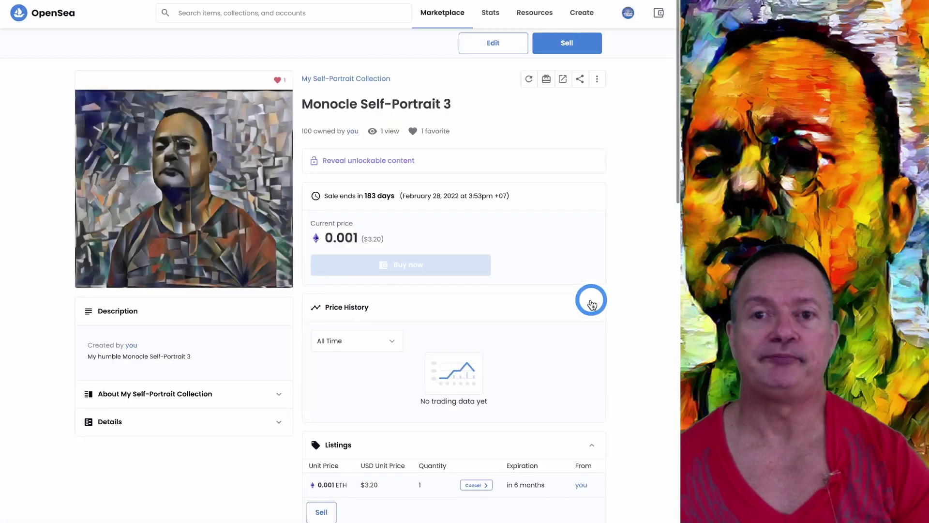
{"action": "left_click", "coordinate": [582, 79]}
{"action": "left_click", "coordinate": [536, 103]}
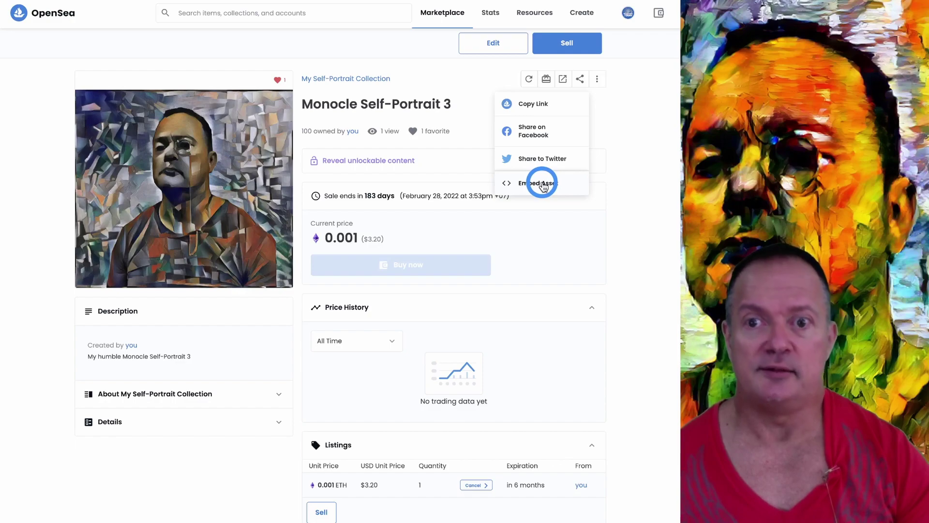
{"action": "left_click", "coordinate": [625, 155]}
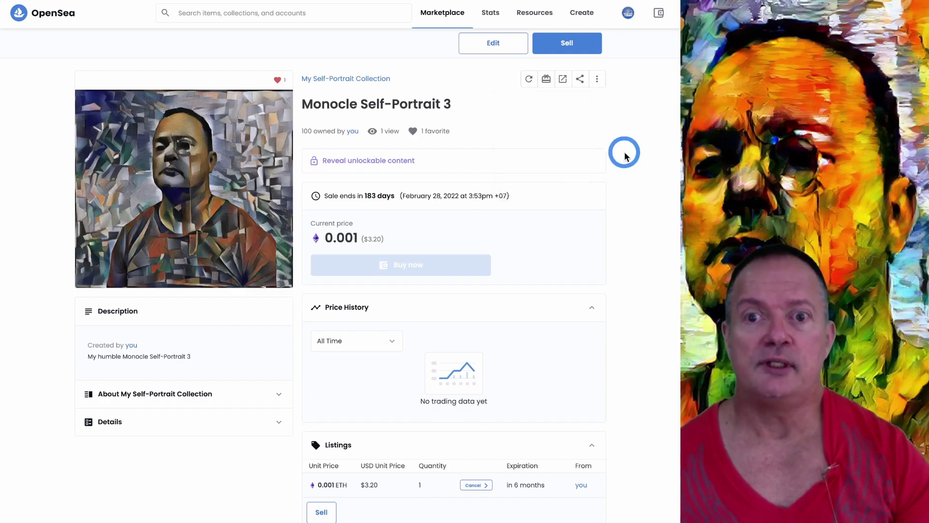